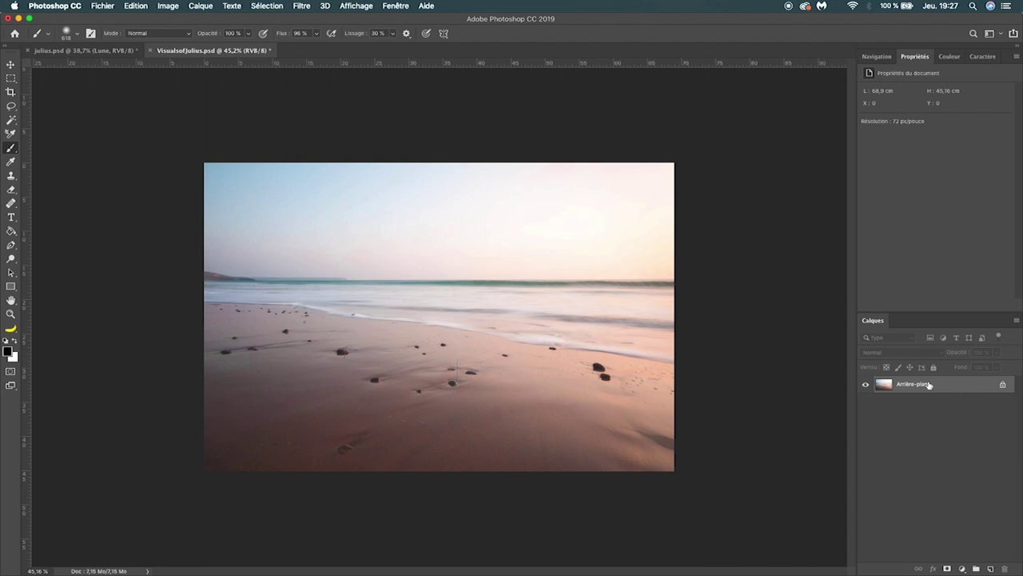
- Duplicate Arrière-plan, hide the original, and move the copy into a new group named 'plage'
{"action": "left_click_drag", "start_coordinate": [928, 385], "coordinate": [990, 569]}
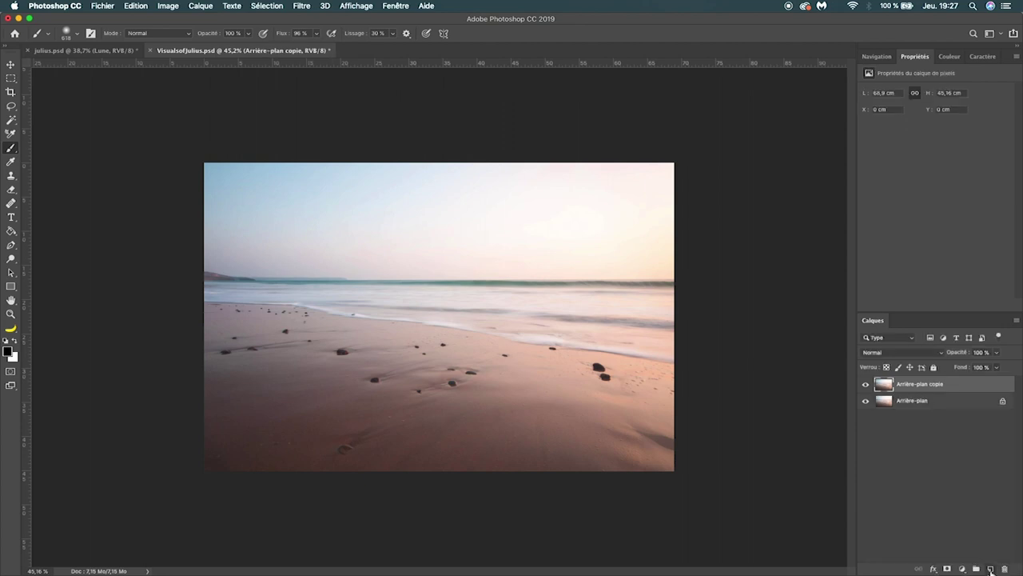
{"action": "left_click", "coordinate": [865, 404]}
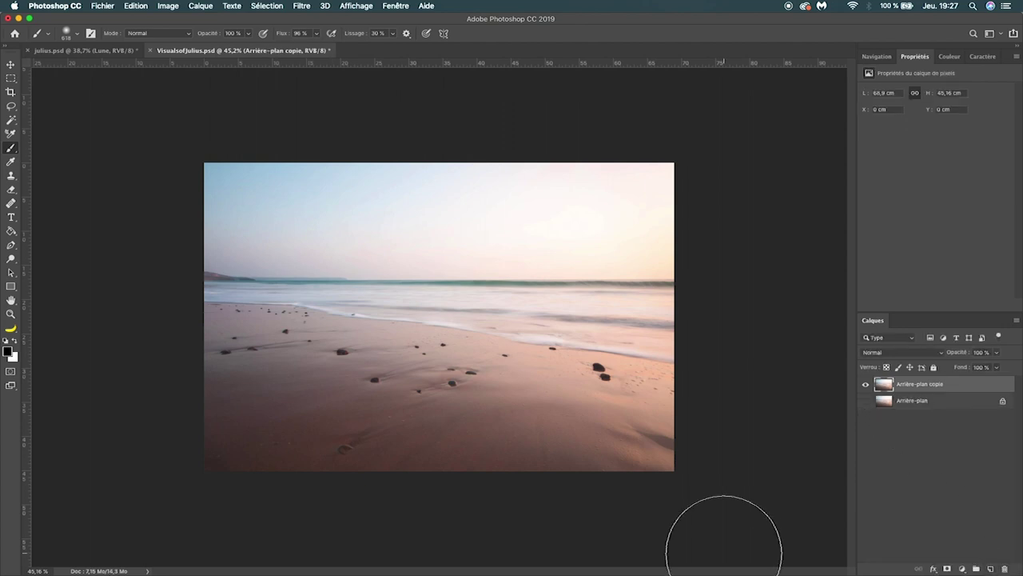
{"action": "left_click", "coordinate": [977, 570]}
{"action": "left_click_drag", "start_coordinate": [906, 401], "coordinate": [907, 389]}
{"action": "double_click", "coordinate": [908, 383]}
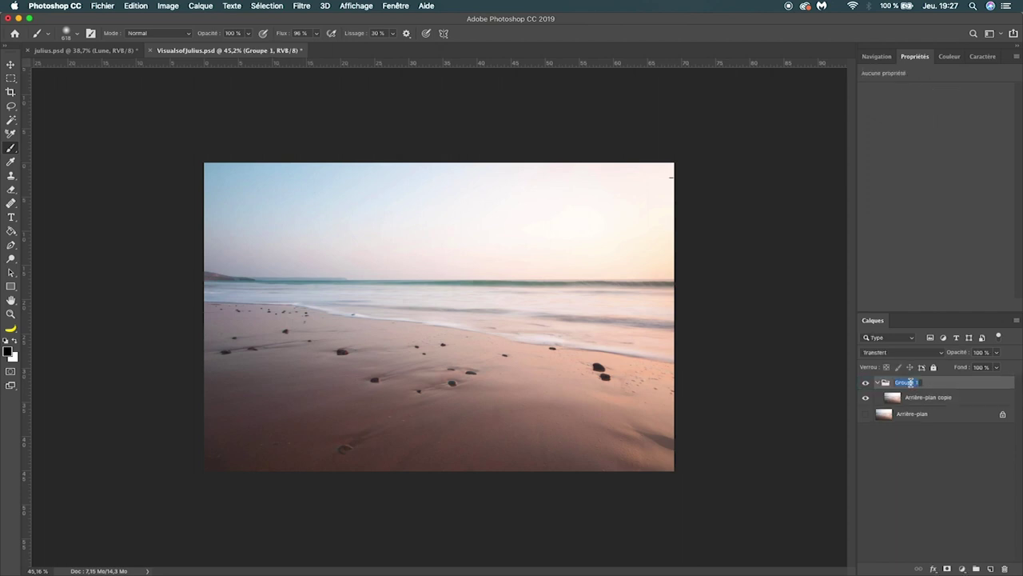
{"action": "type", "text": "plage"}
{"action": "key", "text": "Return"}
{"action": "left_click", "coordinate": [912, 397]}
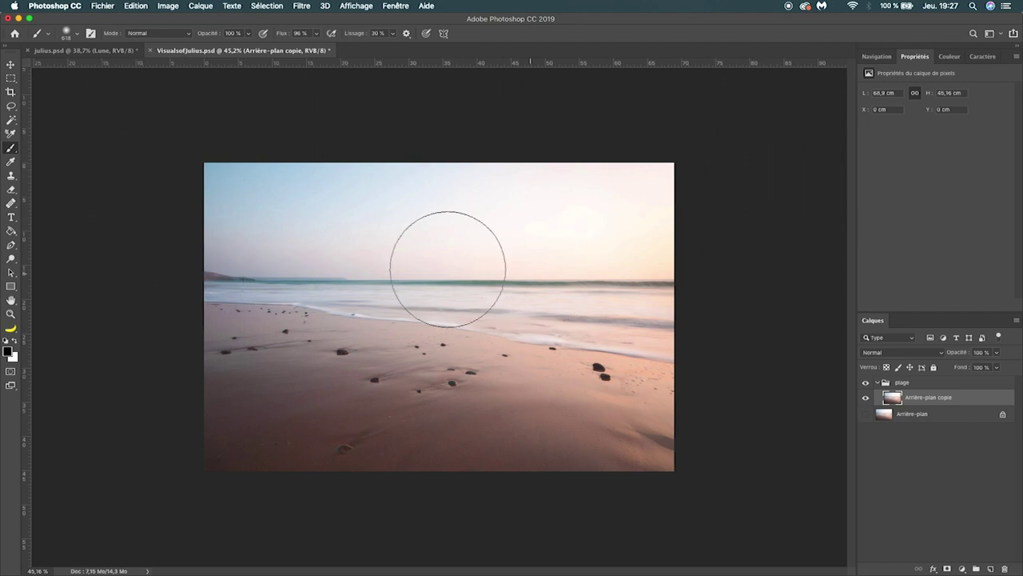
- Trace a Pen path along the horizon line of the beach photo
{"action": "key", "text": "p"}
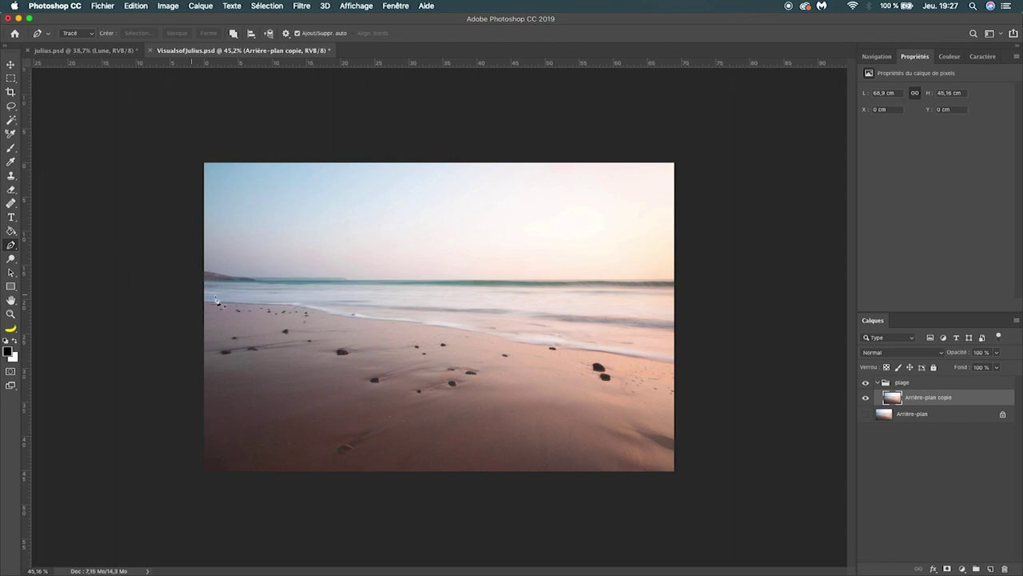
{"action": "scroll", "coordinate": [209, 301], "scroll_direction": "up", "scroll_amount": 5}
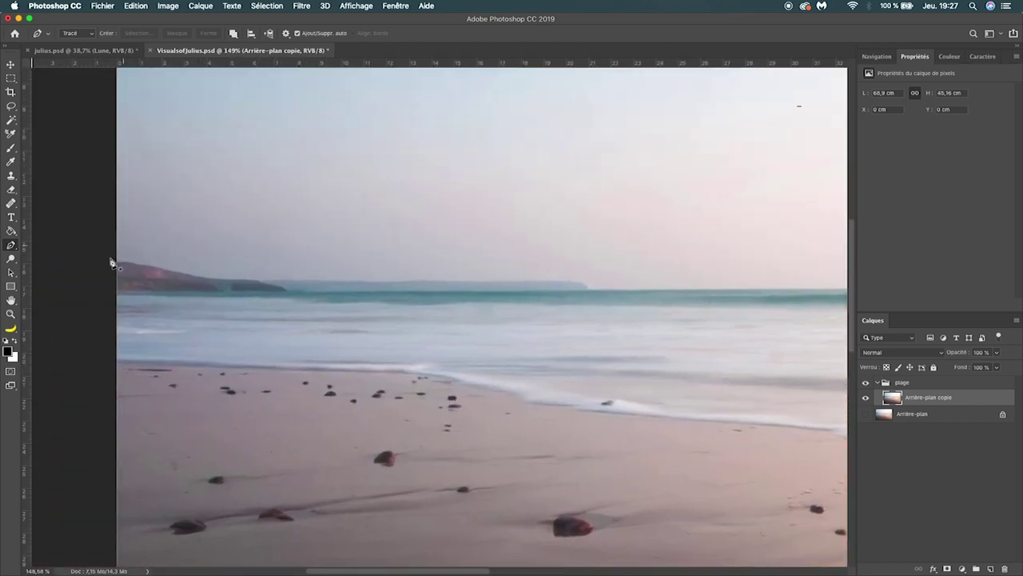
{"action": "left_click", "coordinate": [109, 264]}
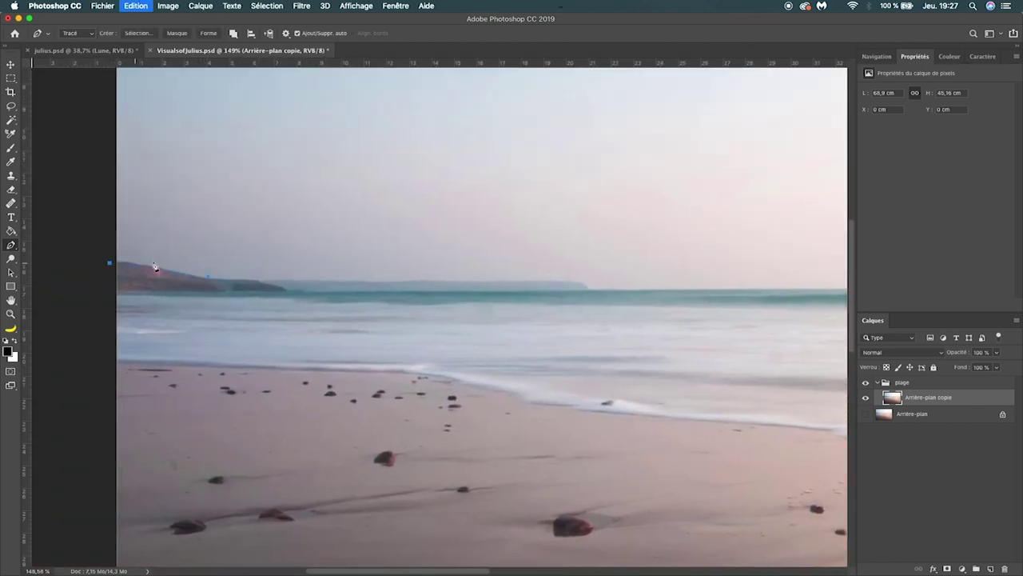
{"action": "left_click", "coordinate": [261, 280]}
{"action": "left_click", "coordinate": [398, 281]}
{"action": "left_click", "coordinate": [531, 280]}
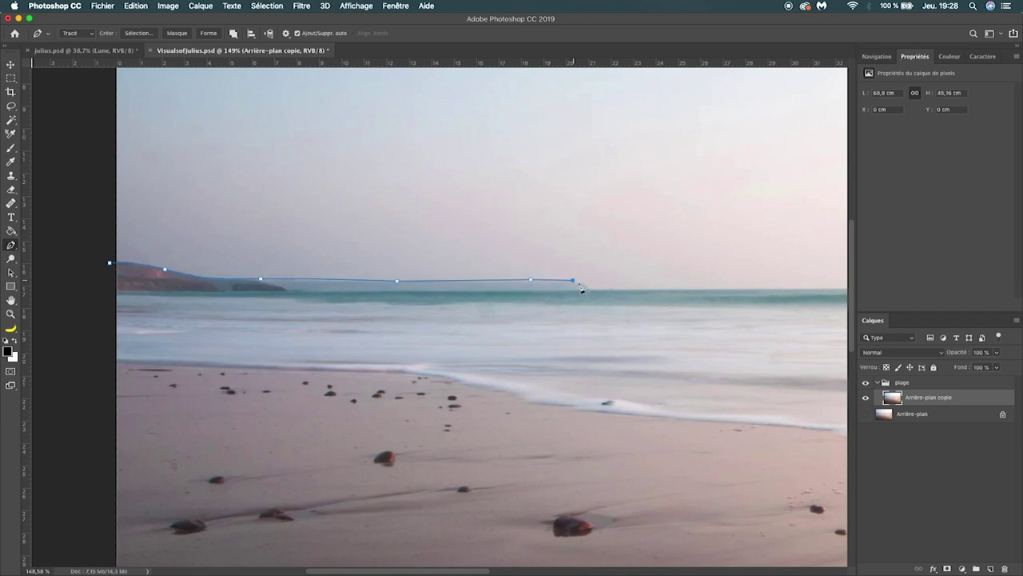
{"action": "scroll", "coordinate": [592, 294], "scroll_direction": "down", "scroll_amount": 2}
{"action": "left_click", "coordinate": [415, 295]}
{"action": "left_click", "coordinate": [502, 294]}
{"action": "left_click", "coordinate": [649, 297]}
- Extend the path over the top corners and close it around the sky
{"action": "scroll", "coordinate": [569, 327], "scroll_direction": "down", "scroll_amount": 1}
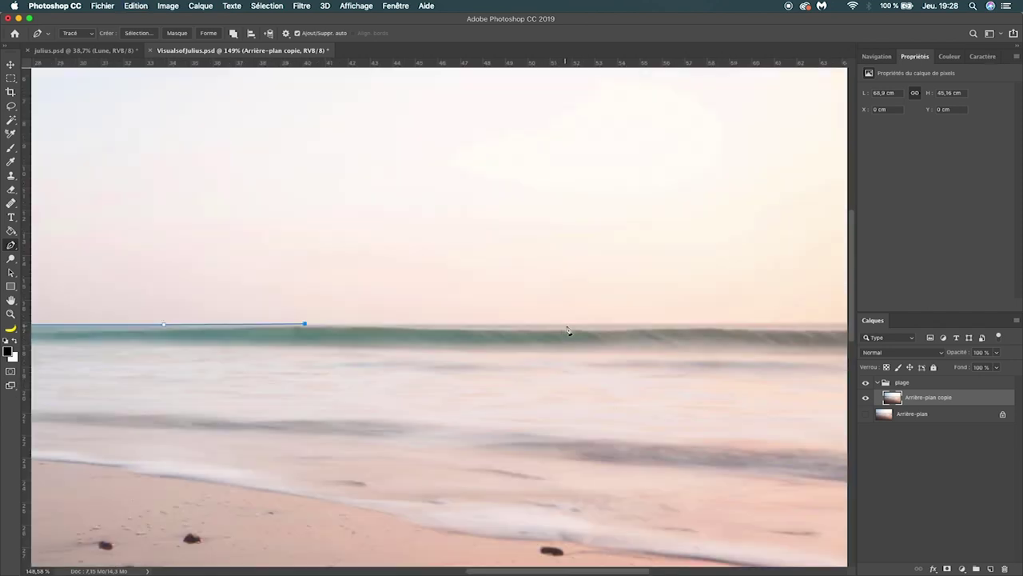
{"action": "scroll", "coordinate": [721, 278], "scroll_direction": "down", "scroll_amount": 2}
{"action": "left_click", "coordinate": [719, 273]}
{"action": "left_click", "coordinate": [726, 110]}
{"action": "left_click", "coordinate": [92, 107]}
{"action": "left_click", "coordinate": [133, 231]}
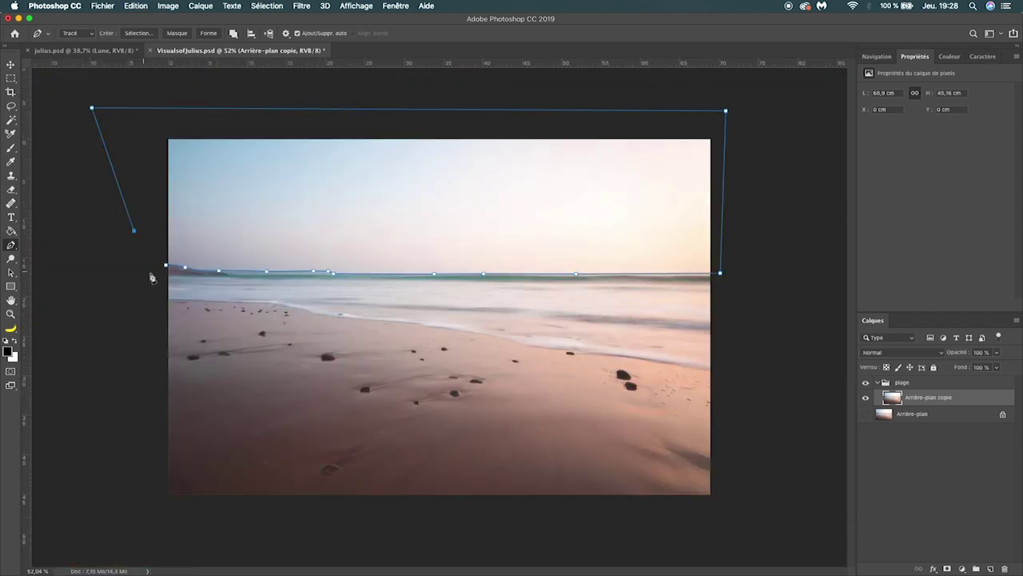
{"action": "left_click", "coordinate": [166, 267]}
- Turn the path into a selection and add an inverted layer mask hiding the sky
{"action": "right_click", "coordinate": [349, 265]}
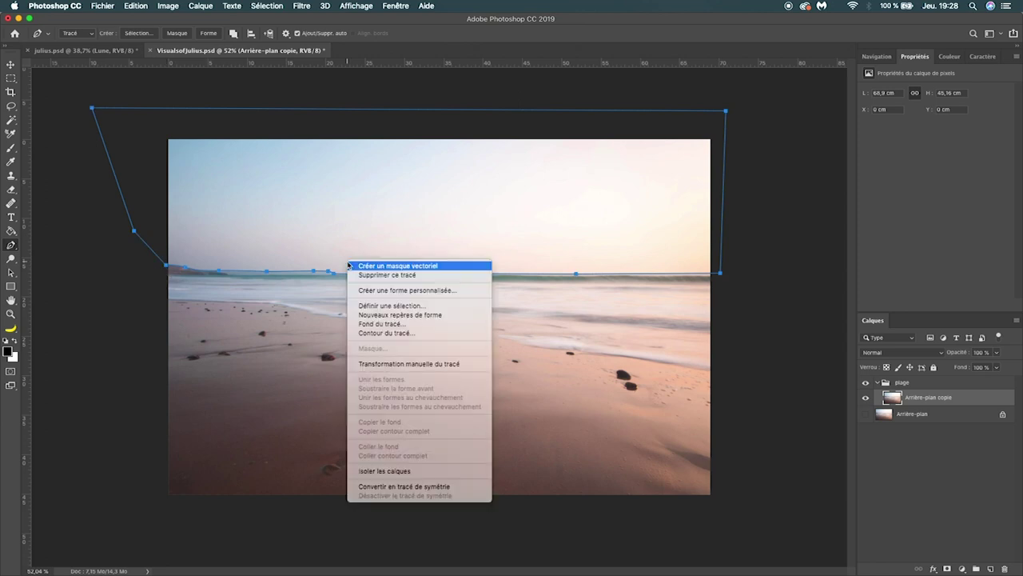
{"action": "left_click", "coordinate": [373, 306]}
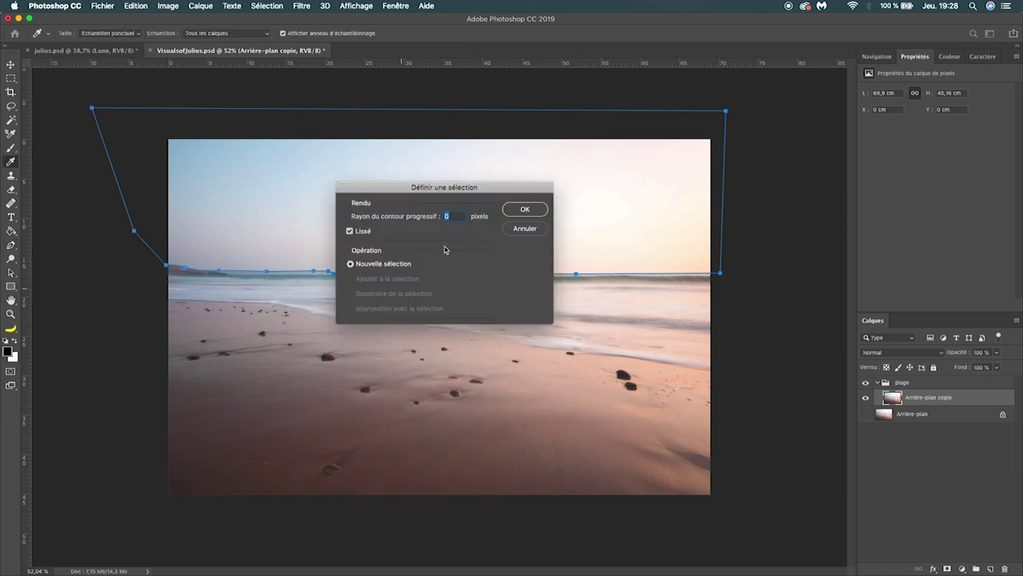
{"action": "left_click", "coordinate": [526, 212]}
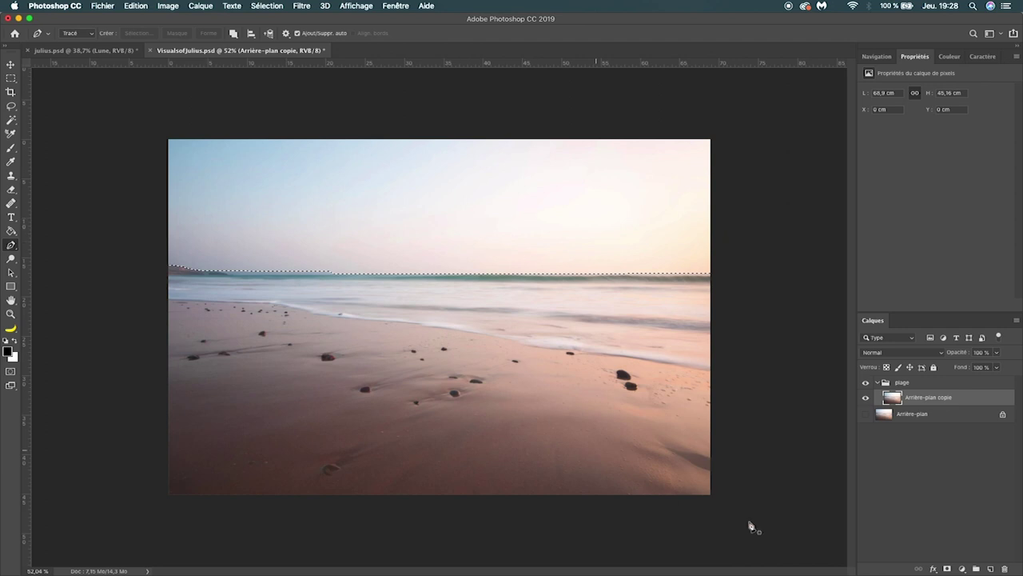
{"action": "left_click", "coordinate": [948, 568]}
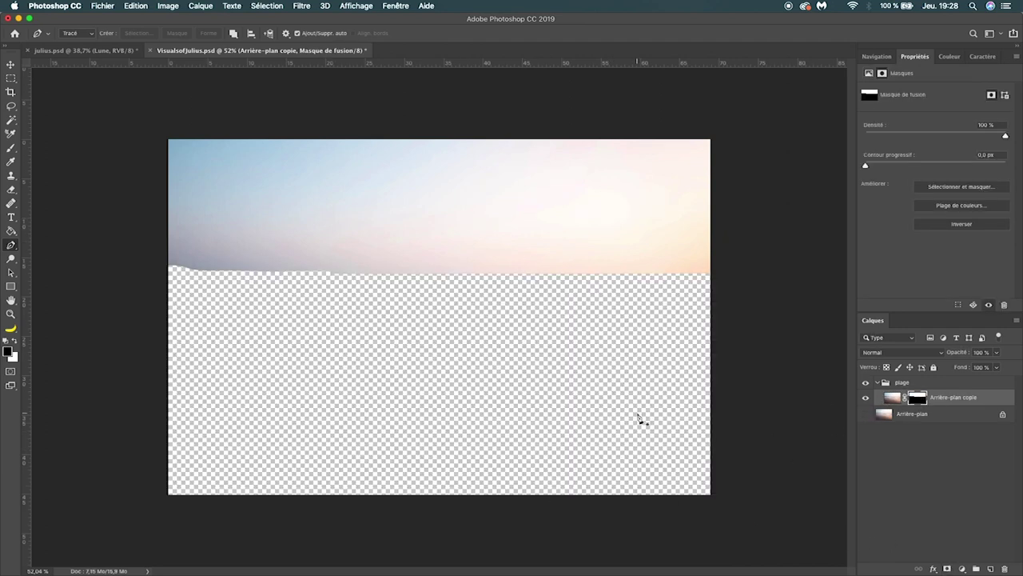
{"action": "key", "text": "ctrl+i"}
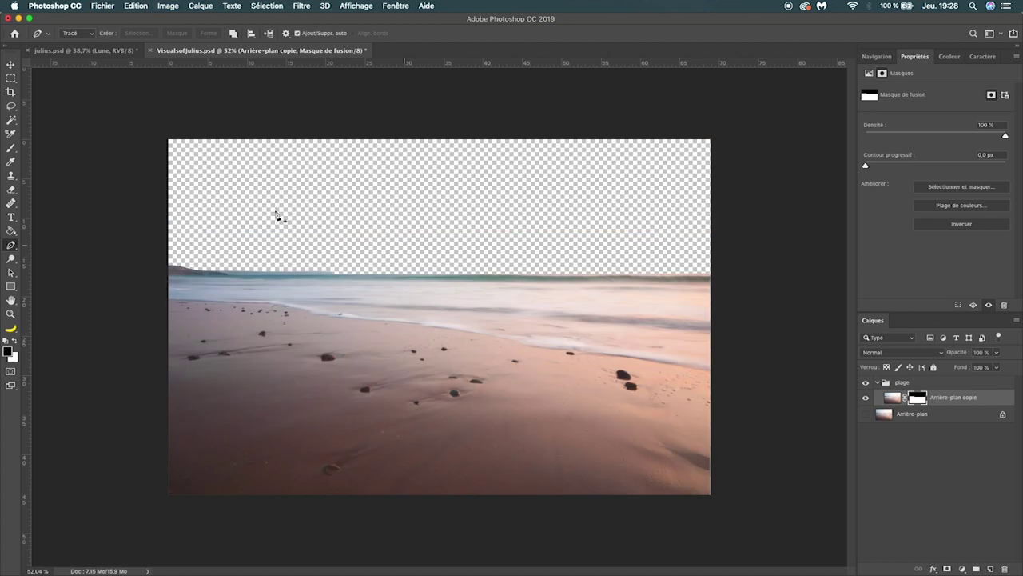
{"action": "key", "text": "alt+bracketright"}
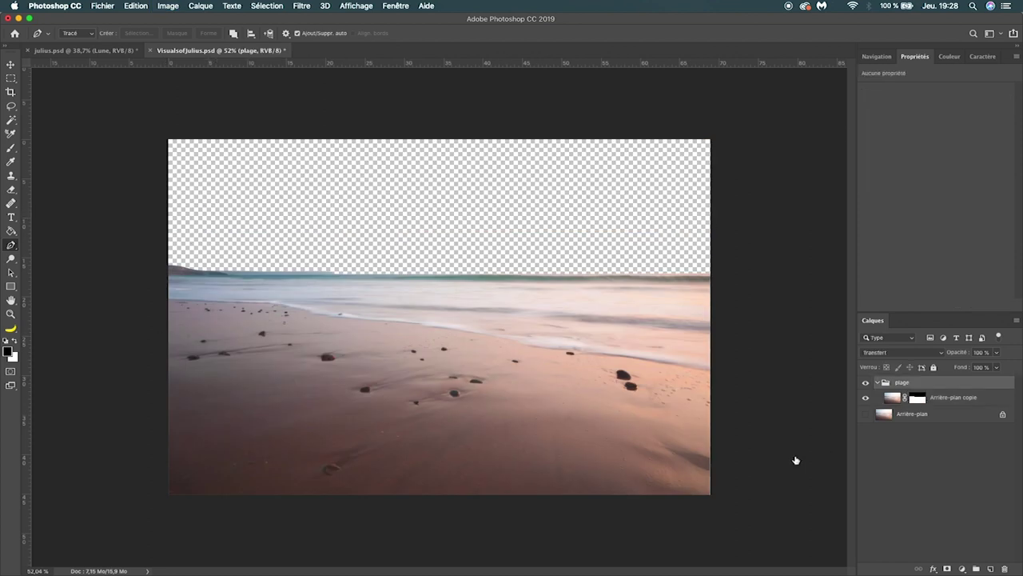
- Create a new layer group named 'ciel'
{"action": "left_click", "coordinate": [977, 568]}
{"action": "double_click", "coordinate": [902, 382]}
{"action": "type", "text": "ciel"}
{"action": "key", "text": "Return"}
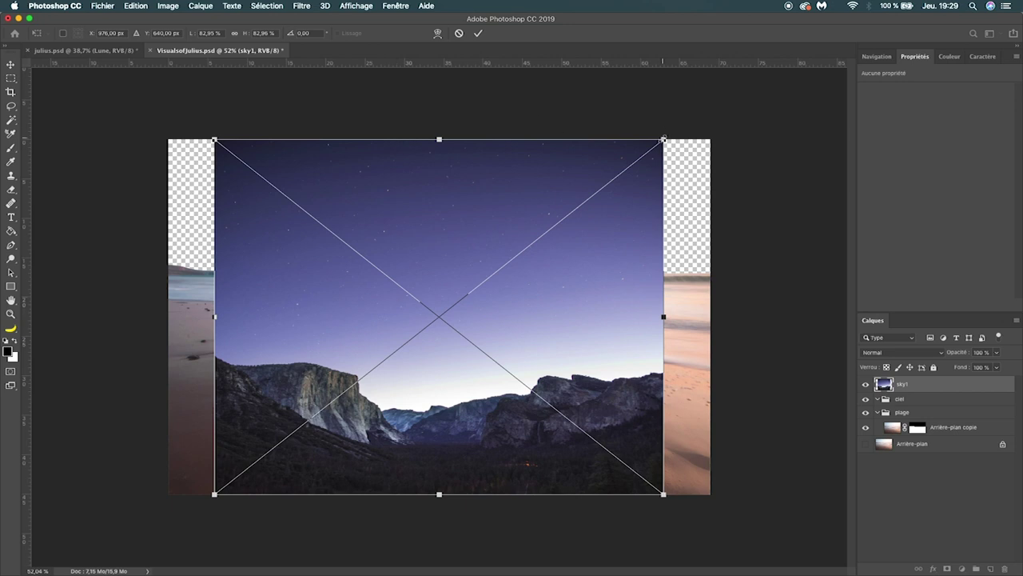
- Scale sky1 to cover the canvas, put it in ciel, and move ciel below plage
{"action": "left_click_drag", "start_coordinate": [663, 138], "coordinate": [740, 98]}
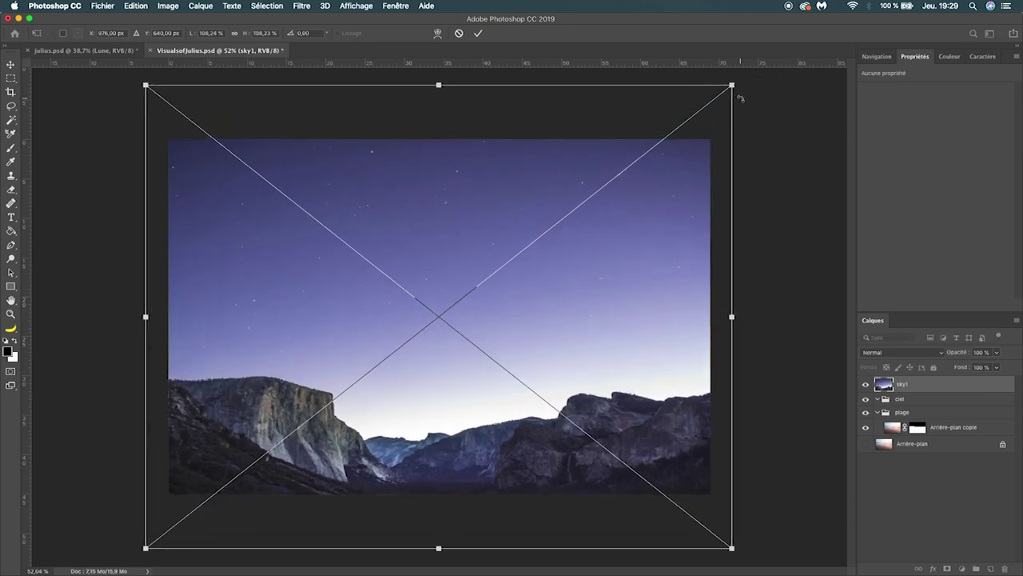
{"action": "key", "text": "Return"}
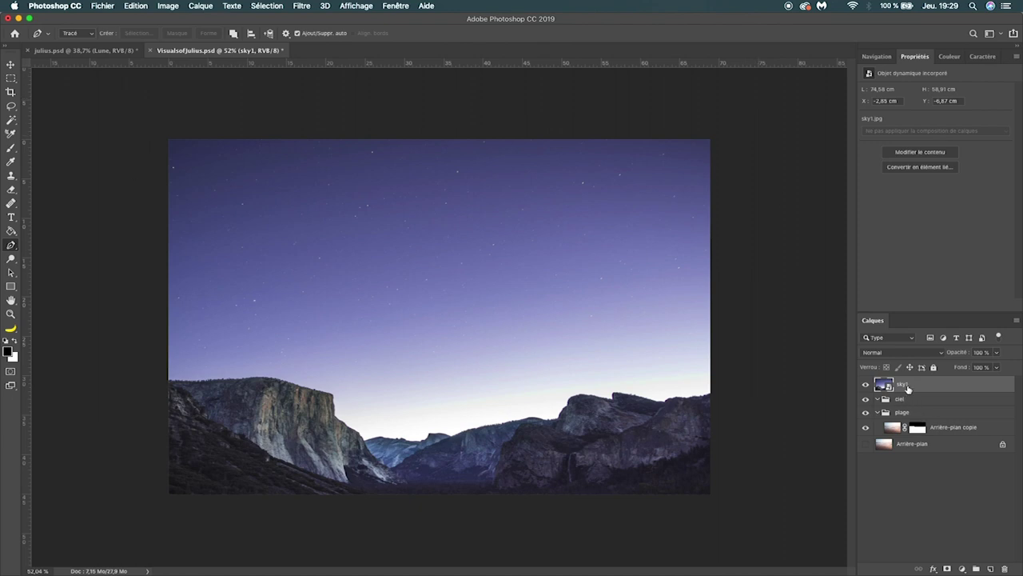
{"action": "left_click_drag", "start_coordinate": [906, 388], "coordinate": [900, 399]}
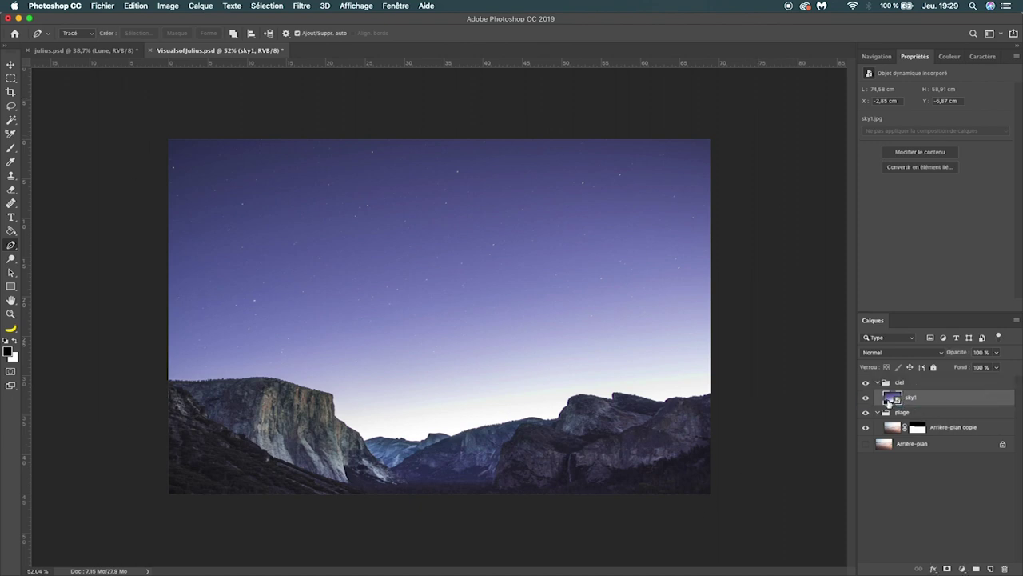
{"action": "left_click_drag", "start_coordinate": [901, 387], "coordinate": [919, 441]}
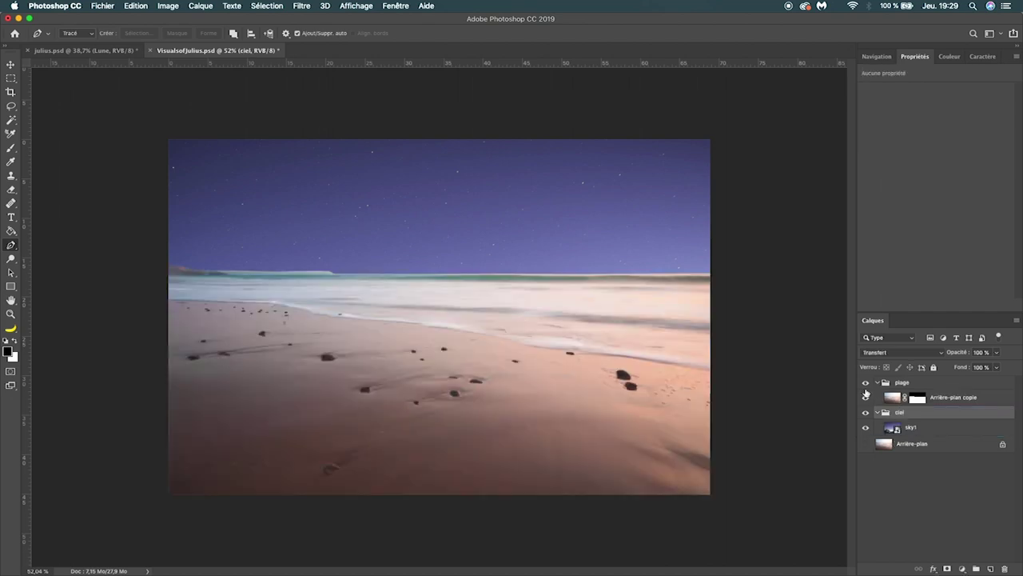
{"action": "left_click", "coordinate": [877, 382]}
{"action": "left_click", "coordinate": [921, 412]}
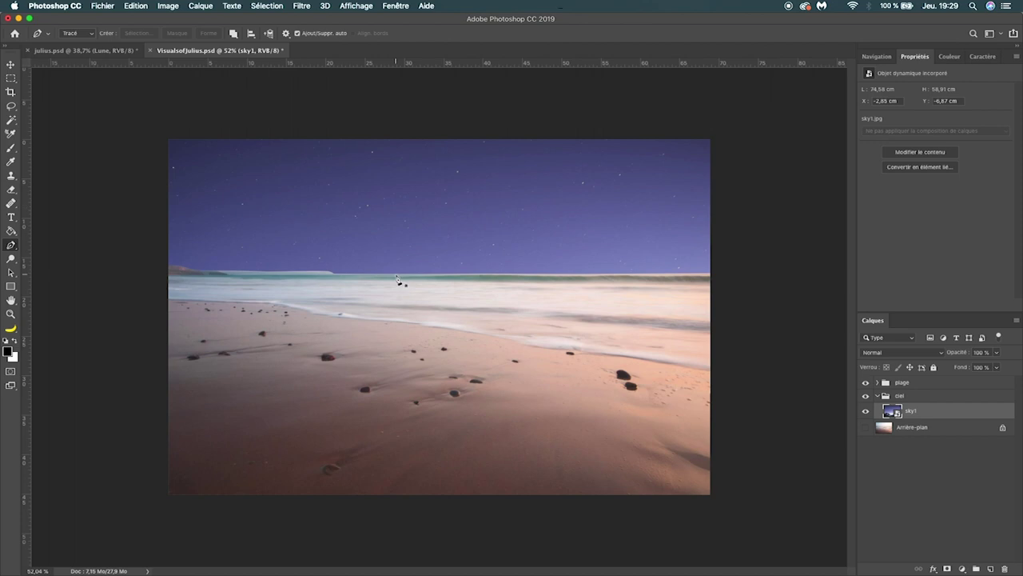
{"action": "left_click", "coordinate": [302, 6]}
{"action": "mouse_move", "coordinate": [308, 163]}
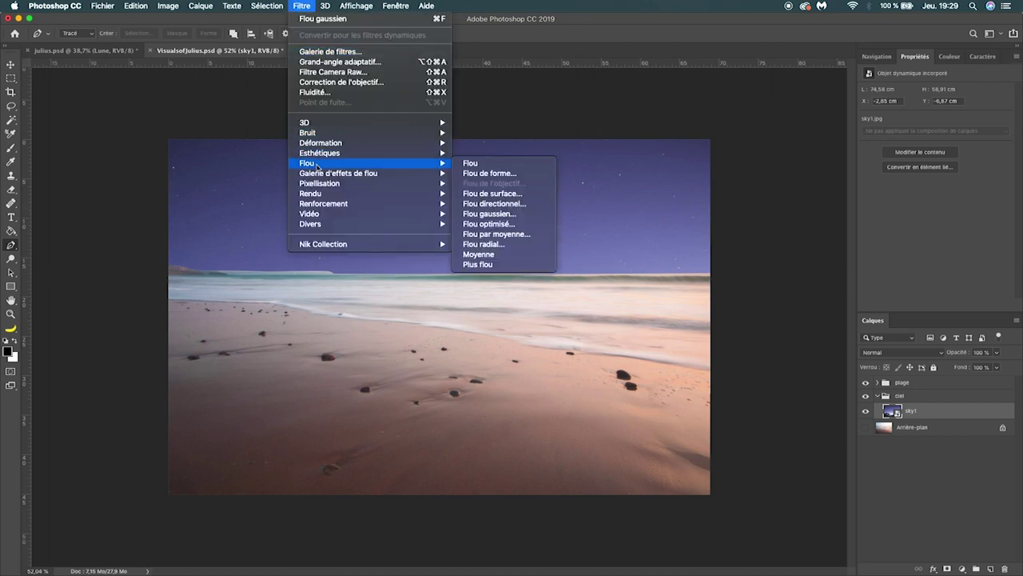
- Apply a Flou gaussien smart filter to sky1, then select the plage group
{"action": "left_click", "coordinate": [512, 213]}
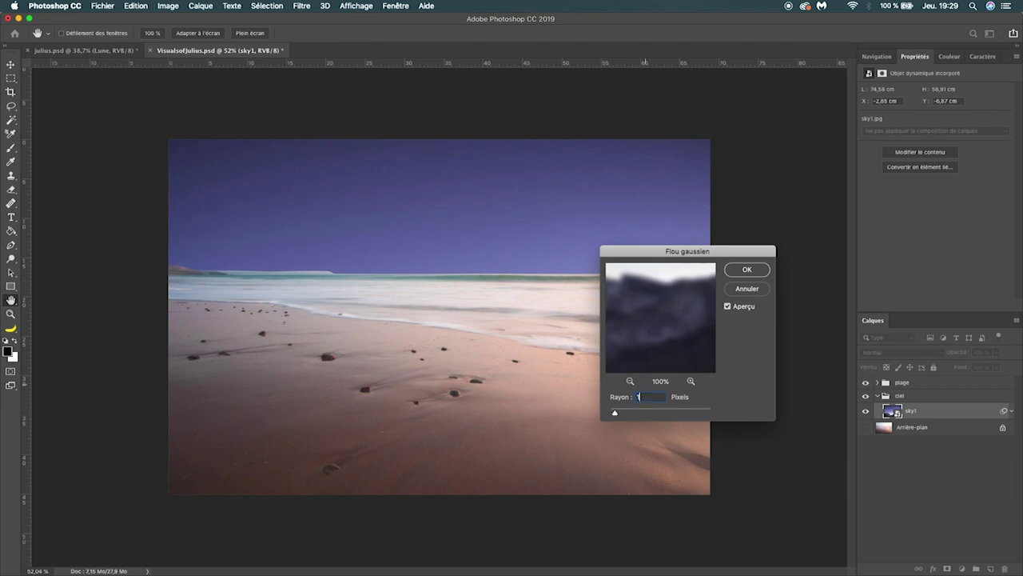
{"action": "left_click", "coordinate": [747, 270]}
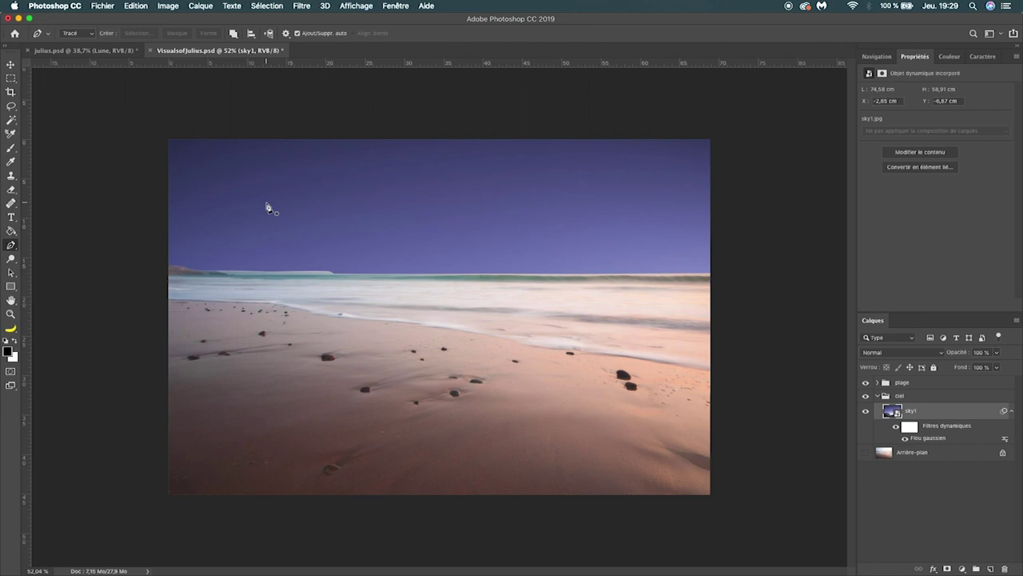
{"action": "left_click", "coordinate": [877, 396]}
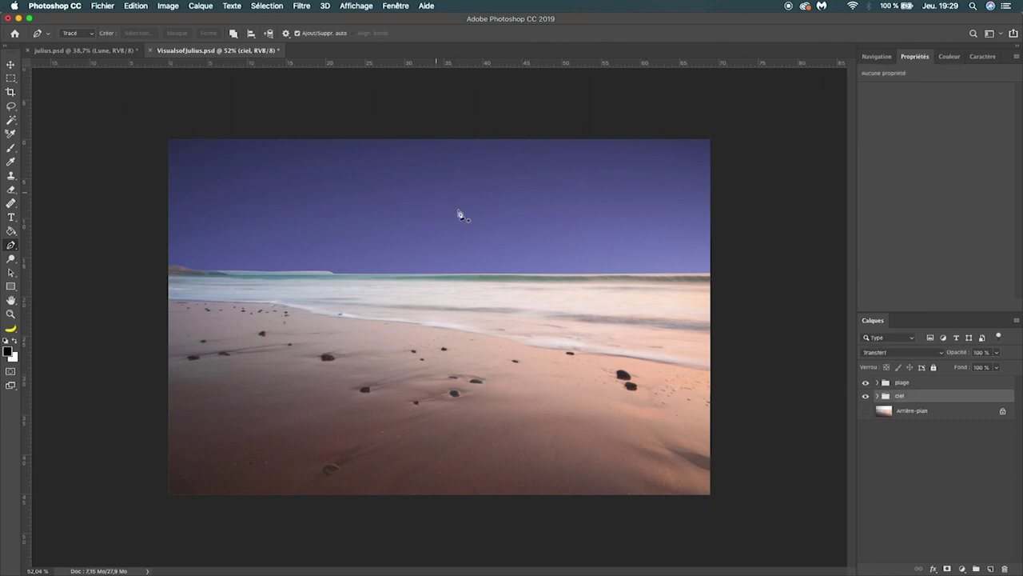
{"action": "left_click", "coordinate": [926, 386]}
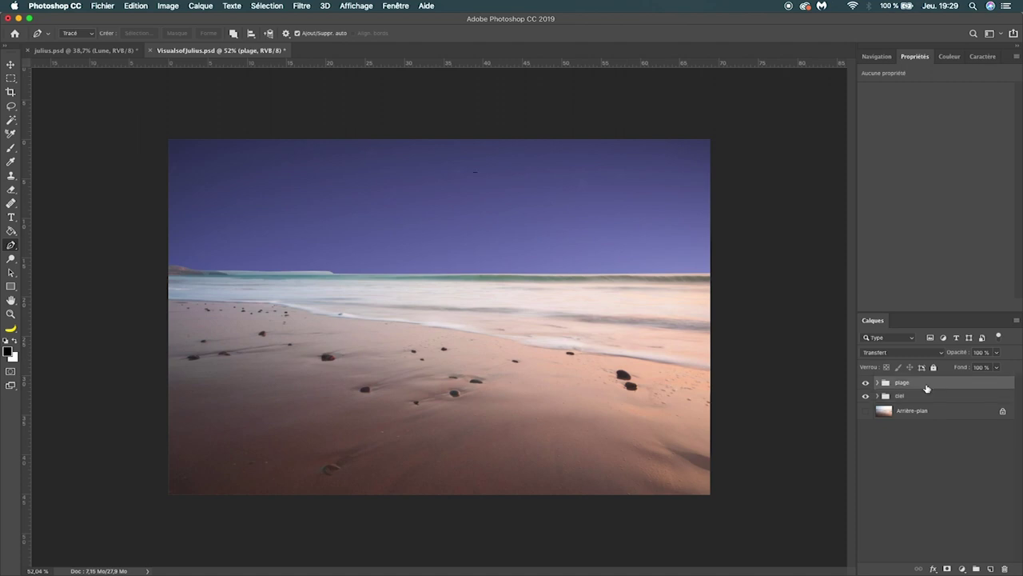
- Add a Noir et blanc adjustment layer and toggle it to compare
{"action": "left_click", "coordinate": [962, 569]}
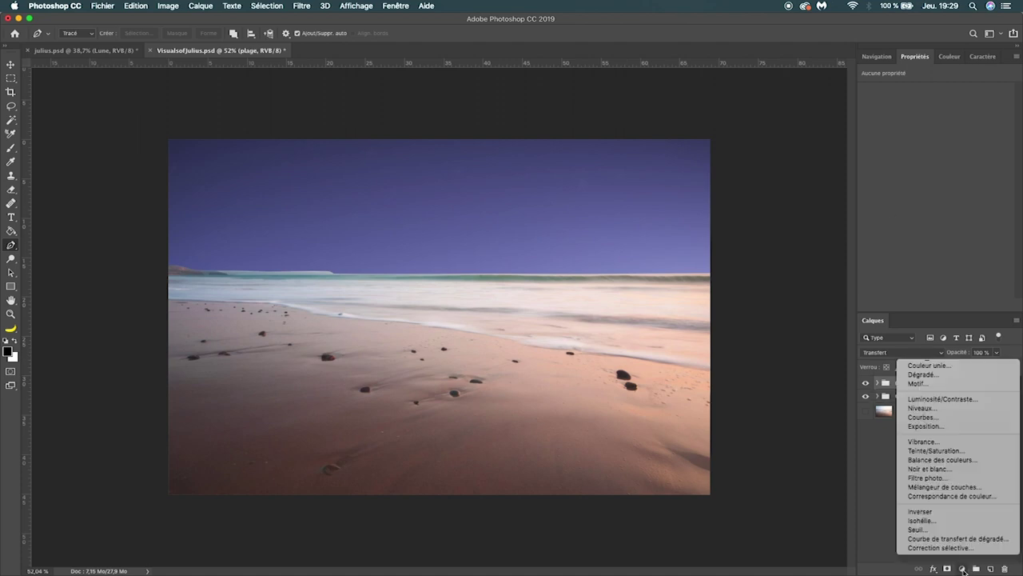
{"action": "left_click", "coordinate": [932, 468]}
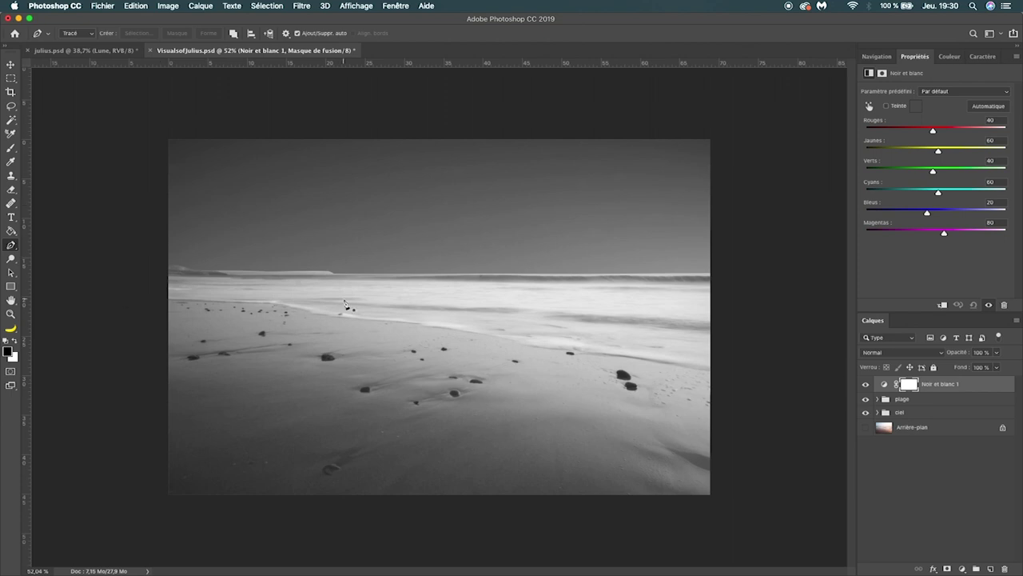
{"action": "left_click", "coordinate": [867, 385]}
{"action": "left_click", "coordinate": [867, 385]}
- Expand the plage group and select the Arrière-plan copie layer
{"action": "left_click", "coordinate": [878, 399]}
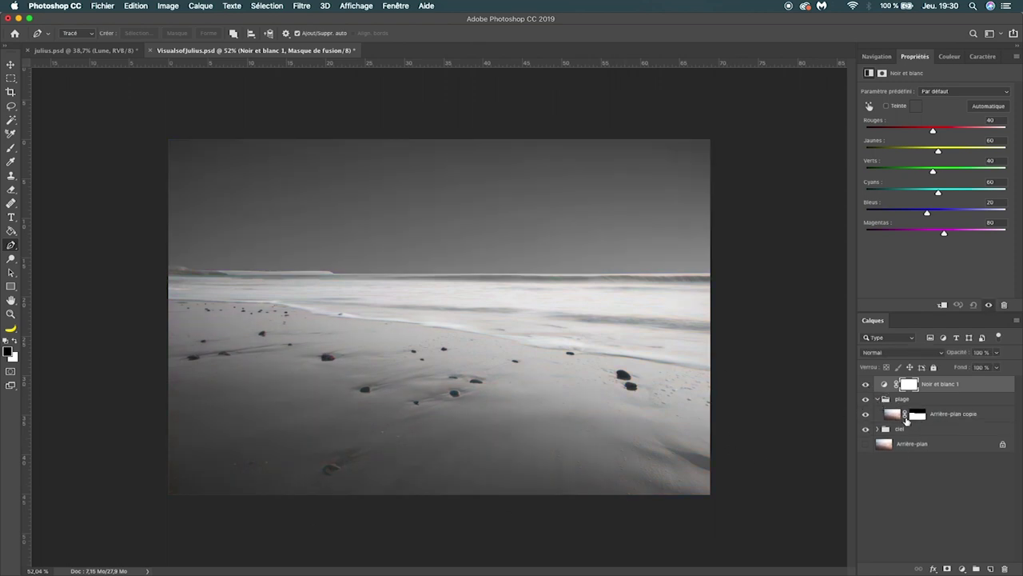
{"action": "left_click", "coordinate": [896, 414]}
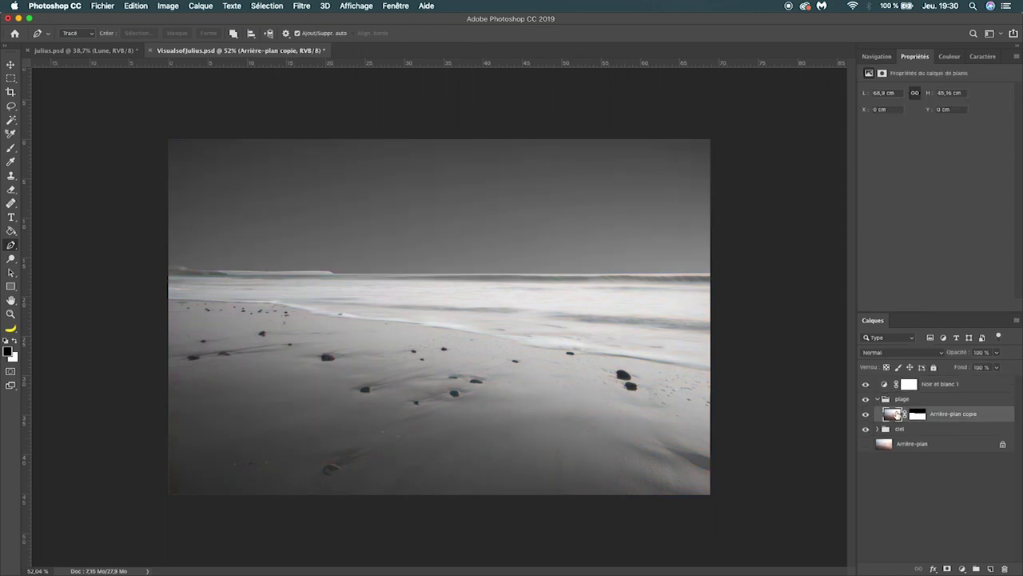
{"action": "left_click", "coordinate": [965, 570]}
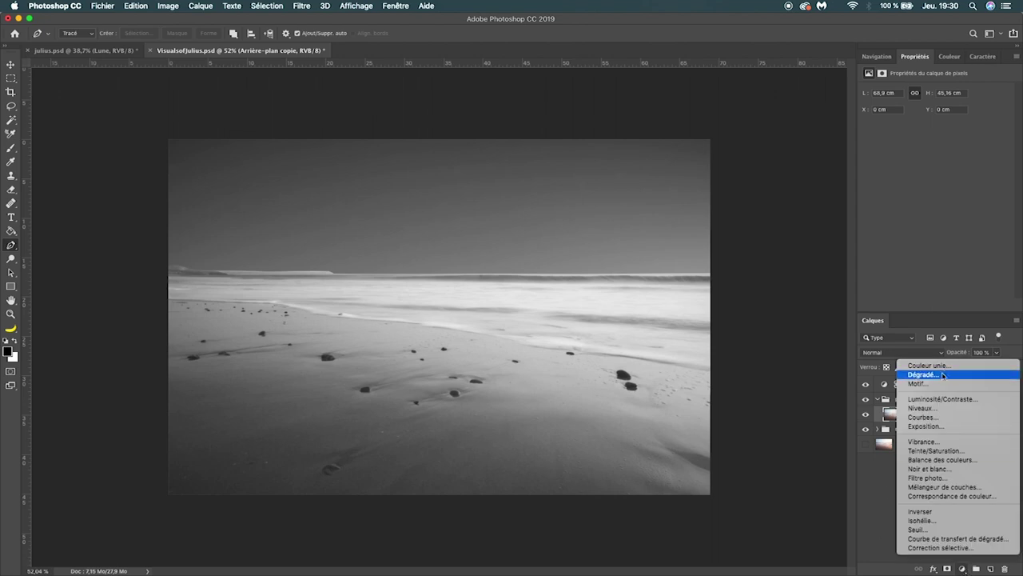
- Add a Courbes layer clipped to the beach copy with white output 98, and hide Noir et blanc 1
{"action": "left_click", "coordinate": [933, 419]}
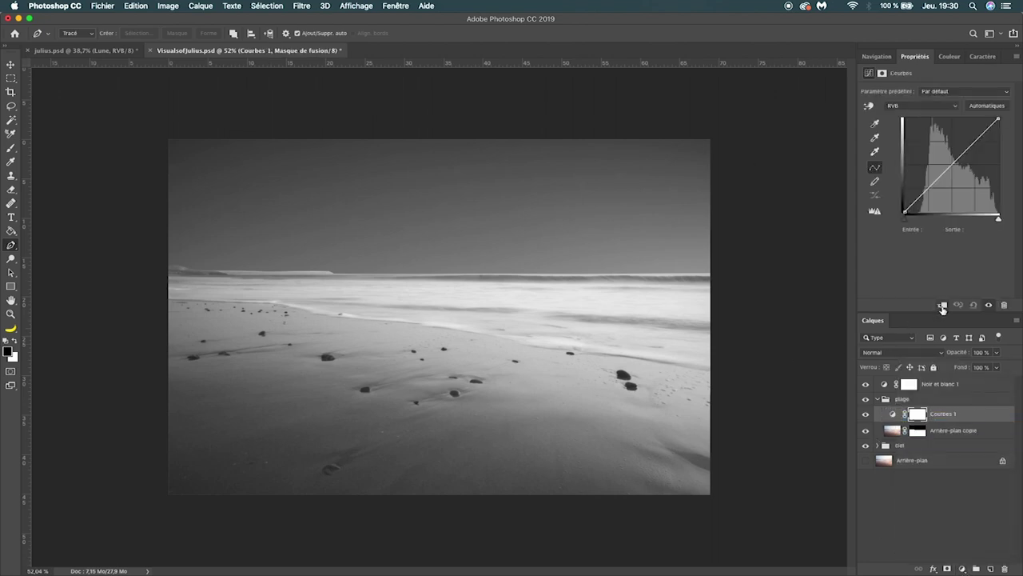
{"action": "left_click", "coordinate": [943, 304]}
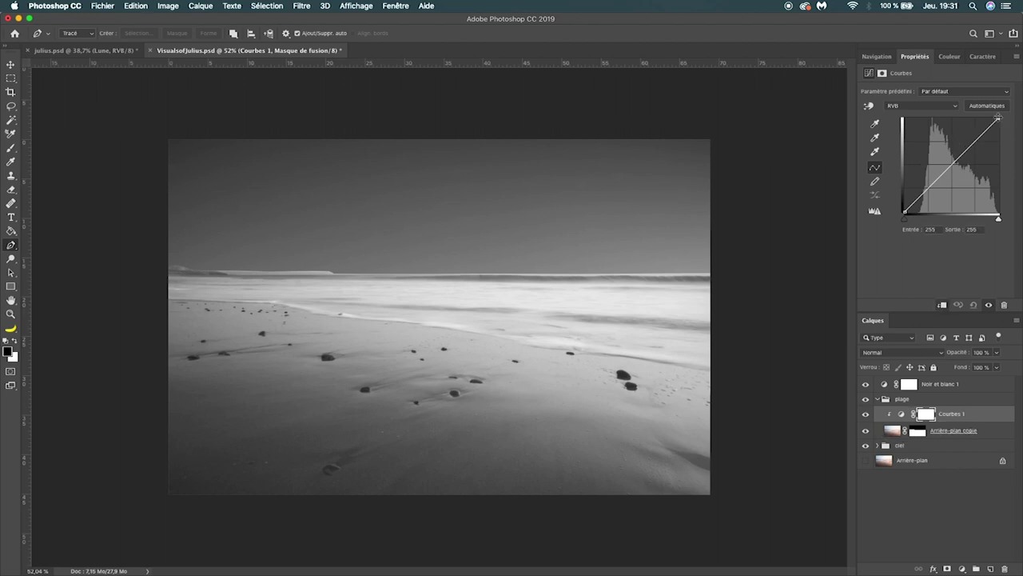
{"action": "left_click_drag", "start_coordinate": [998, 117], "coordinate": [1009, 173]}
{"action": "left_click_drag", "start_coordinate": [1010, 175], "coordinate": [1018, 175]}
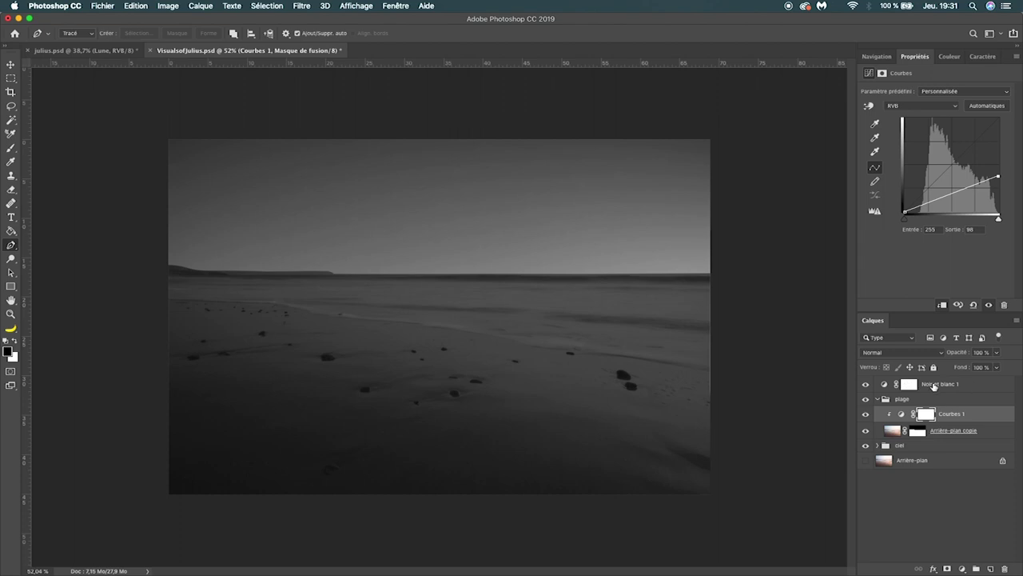
{"action": "left_click", "coordinate": [866, 385]}
- In Courbes 1, lower the red midtones and raise the blue curve and highlights
{"action": "left_click", "coordinate": [905, 107]}
{"action": "left_click", "coordinate": [905, 115]}
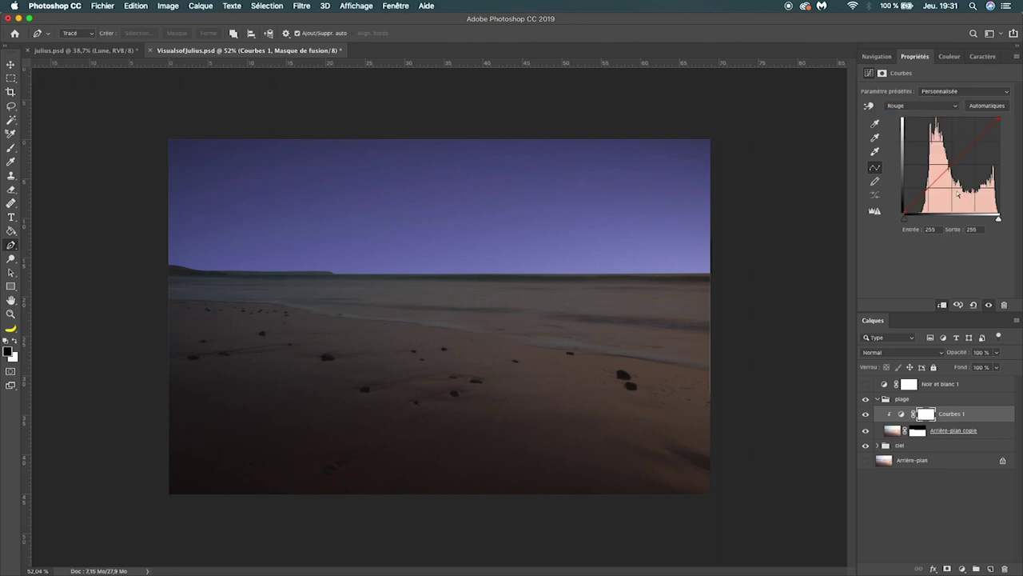
{"action": "left_click_drag", "start_coordinate": [949, 168], "coordinate": [949, 177]}
{"action": "left_click", "coordinate": [898, 107]}
{"action": "left_click", "coordinate": [903, 125]}
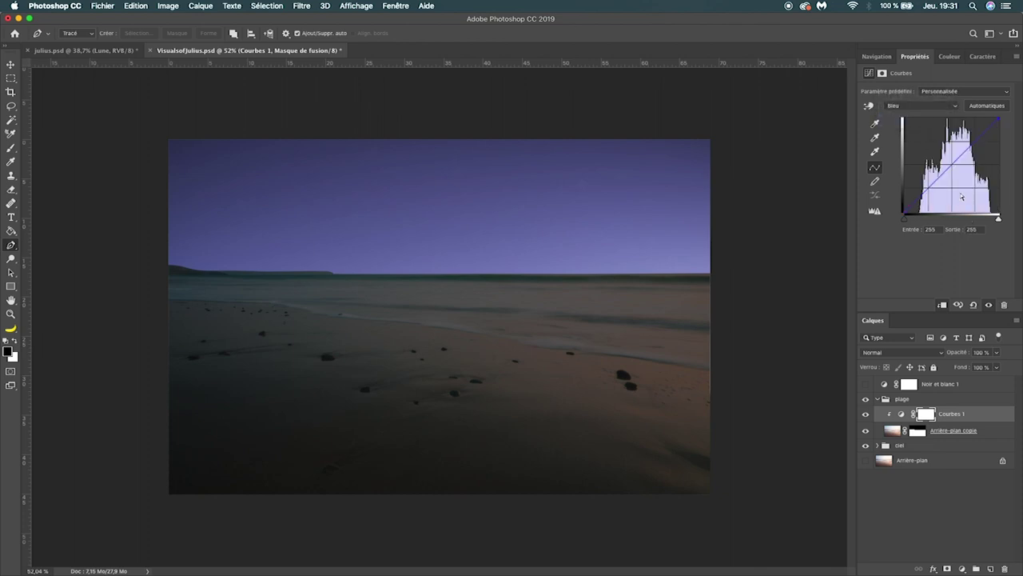
{"action": "left_click_drag", "start_coordinate": [949, 168], "coordinate": [943, 159]}
{"action": "left_click", "coordinate": [907, 213]}
{"action": "left_click_drag", "start_coordinate": [998, 120], "coordinate": [985, 113]}
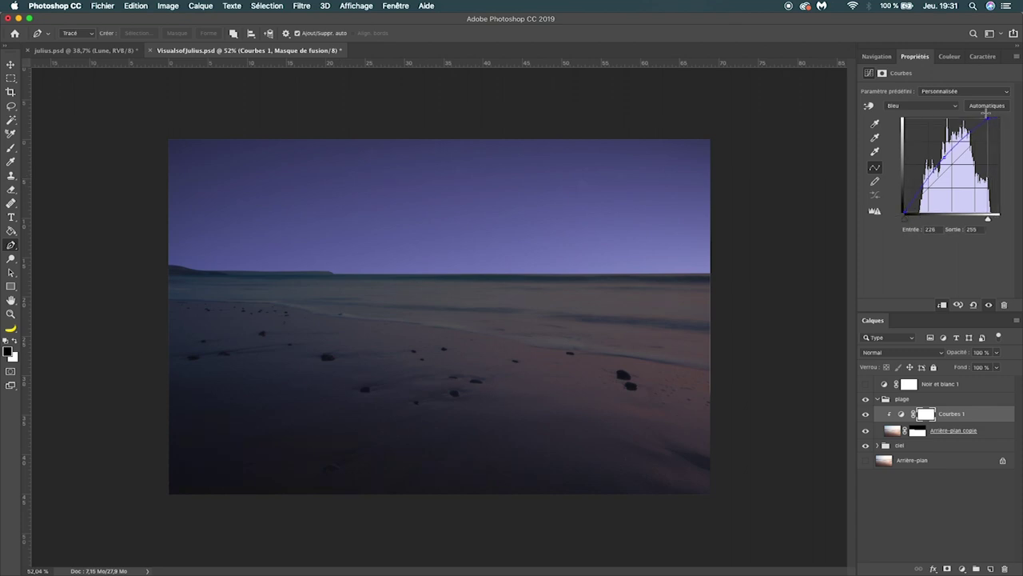
- Pull more red from the beach midtones on the Rouge curve (128→93)
{"action": "left_click", "coordinate": [922, 106]}
{"action": "left_click", "coordinate": [920, 96]}
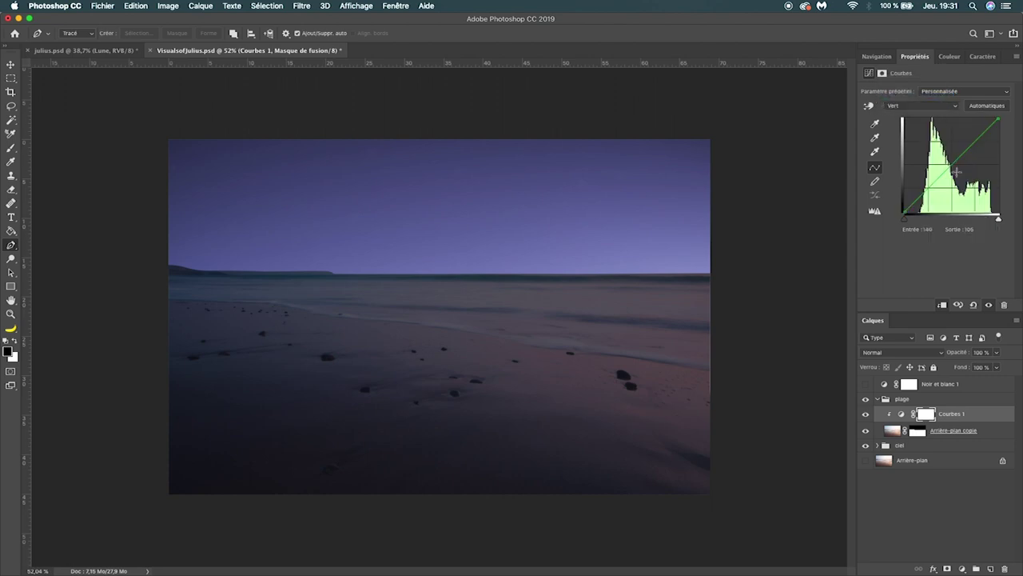
{"action": "left_click", "coordinate": [922, 105]}
{"action": "left_click", "coordinate": [919, 87]}
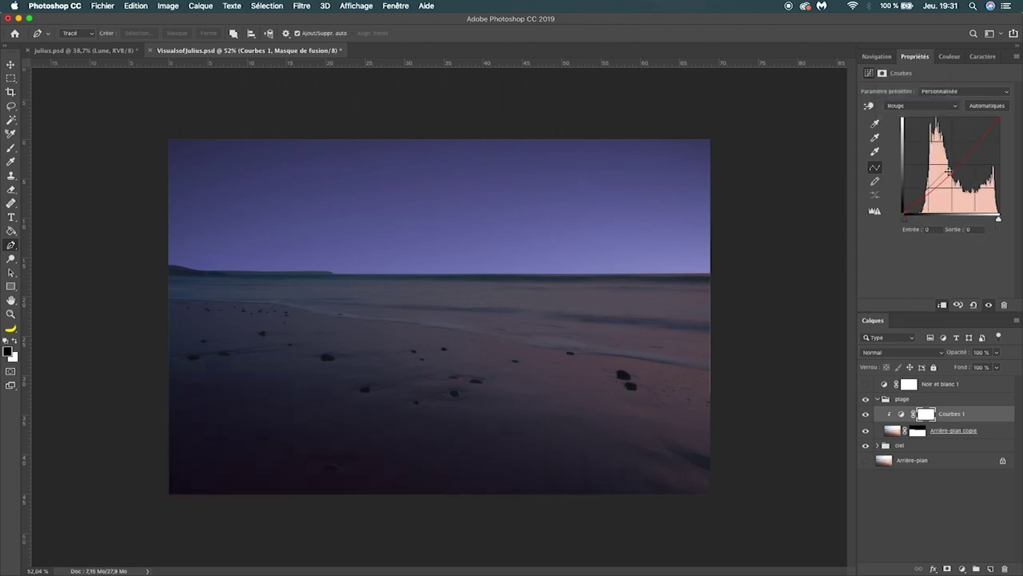
{"action": "left_click_drag", "start_coordinate": [950, 175], "coordinate": [952, 179]}
{"action": "left_click_drag", "start_coordinate": [951, 179], "coordinate": [951, 178]}
- Compare the beach with and without the curves, then expand the ciel group
{"action": "left_click", "coordinate": [866, 414]}
{"action": "left_click", "coordinate": [866, 414]}
{"action": "left_click", "coordinate": [865, 414]}
{"action": "left_click", "coordinate": [866, 414]}
{"action": "left_click", "coordinate": [877, 399]}
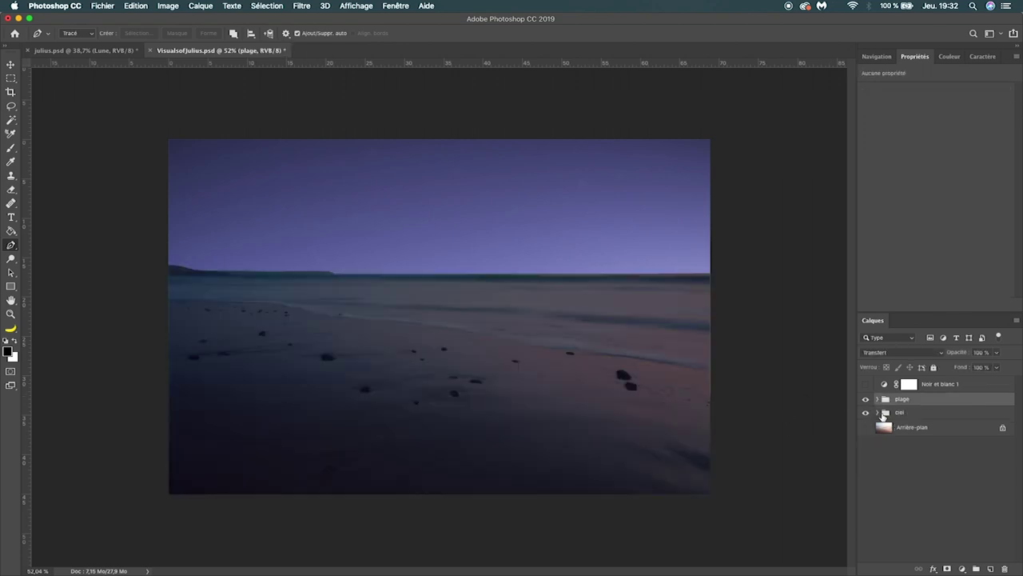
{"action": "left_click", "coordinate": [884, 413]}
{"action": "left_click", "coordinate": [877, 412]}
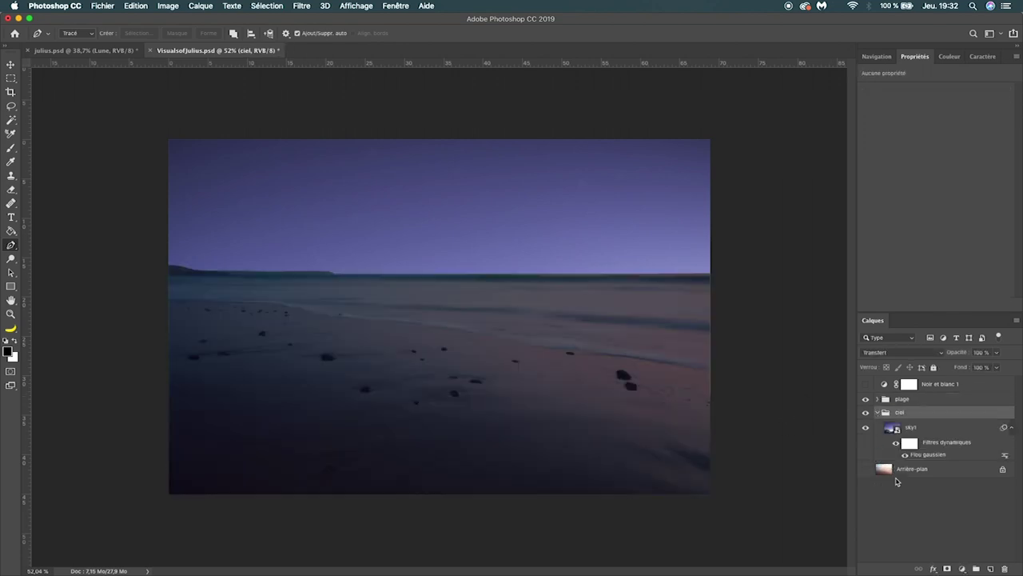
- Add a Teinte/Saturation adjustment above sky1 with hue -7
{"action": "left_click", "coordinate": [921, 431]}
{"action": "left_click", "coordinate": [962, 568]}
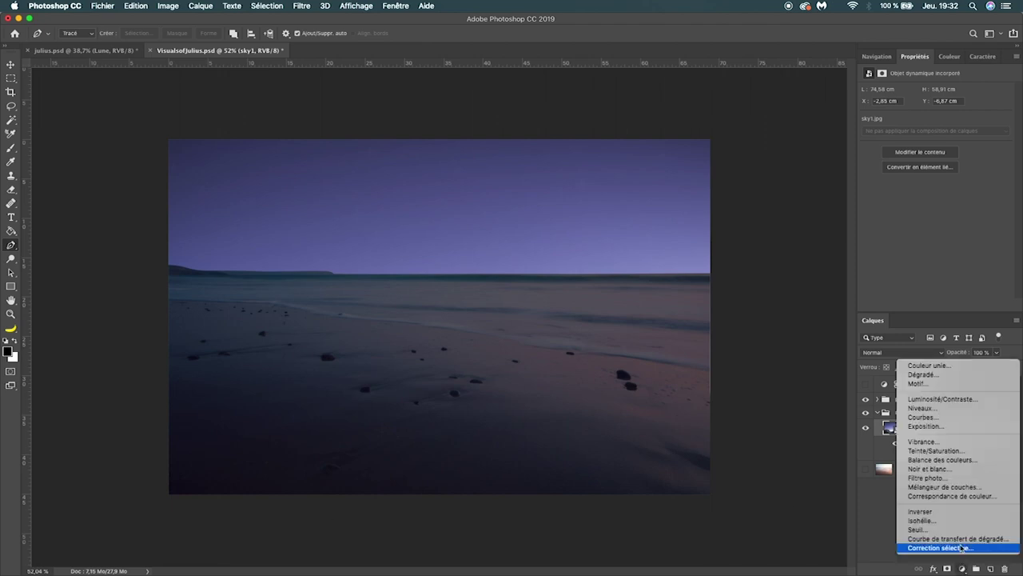
{"action": "left_click", "coordinate": [931, 451]}
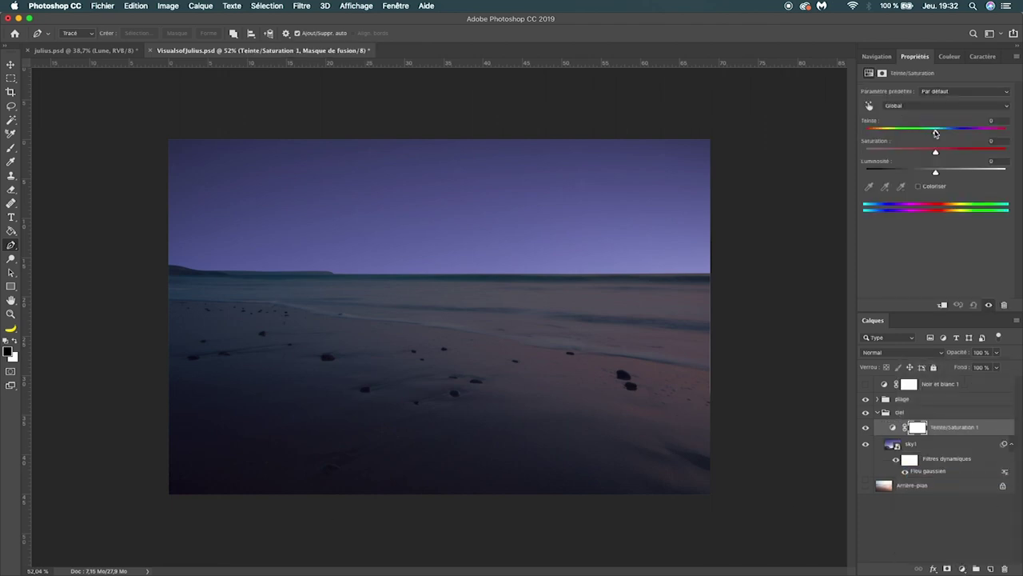
{"action": "left_click", "coordinate": [879, 413]}
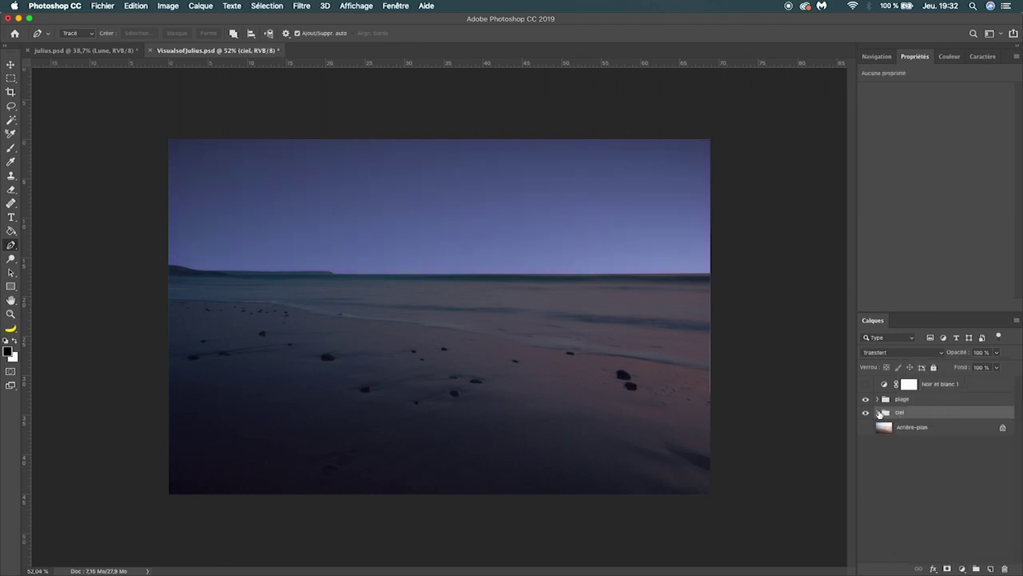
- In Courbes 1, lower the Rouge white point to 224 so the sand looks less pink
{"action": "left_click", "coordinate": [878, 399]}
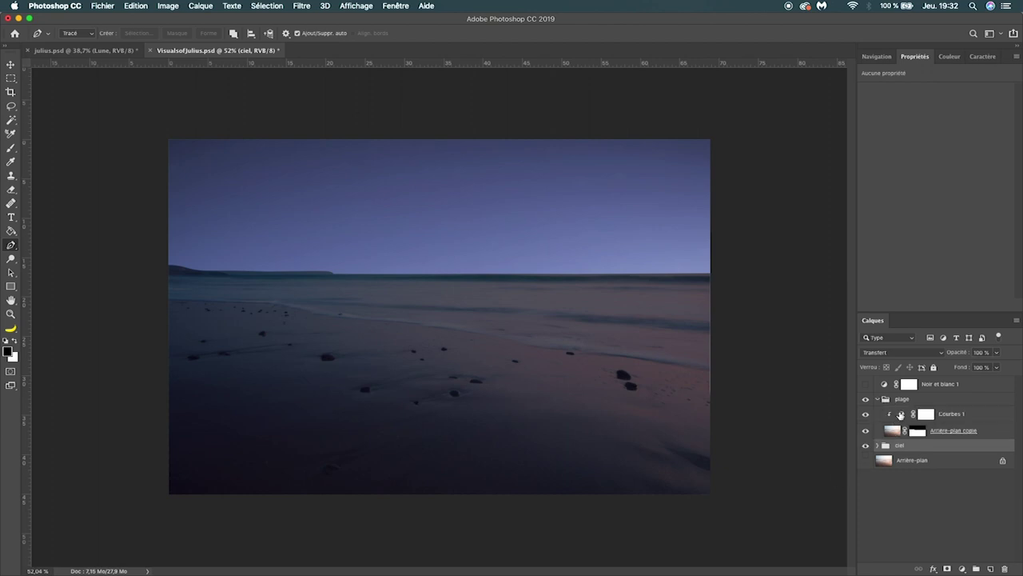
{"action": "left_click", "coordinate": [901, 414]}
{"action": "left_click", "coordinate": [931, 106]}
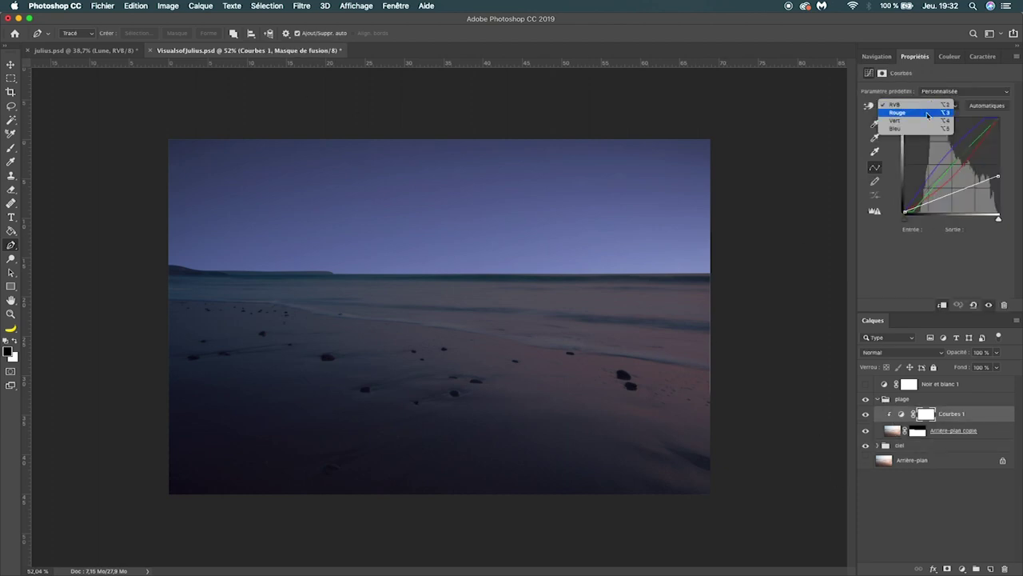
{"action": "left_click", "coordinate": [998, 180]}
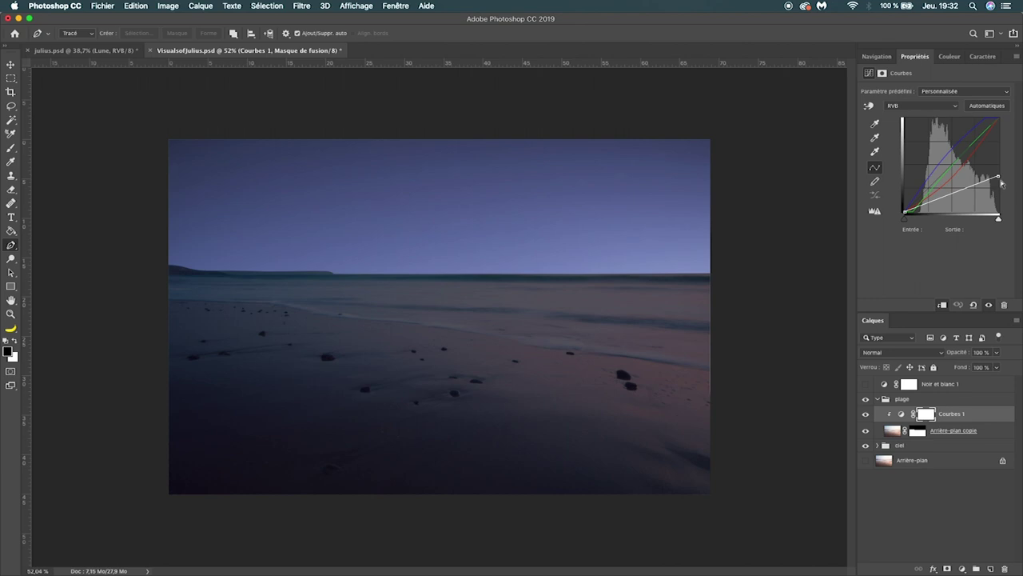
{"action": "mouse_move", "coordinate": [998, 174]}
{"action": "left_mouse_down"}
{"action": "mouse_move", "coordinate": [999, 120]}
{"action": "mouse_move", "coordinate": [1000, 132]}
{"action": "left_mouse_up"}
{"action": "key", "text": "alt+3"}
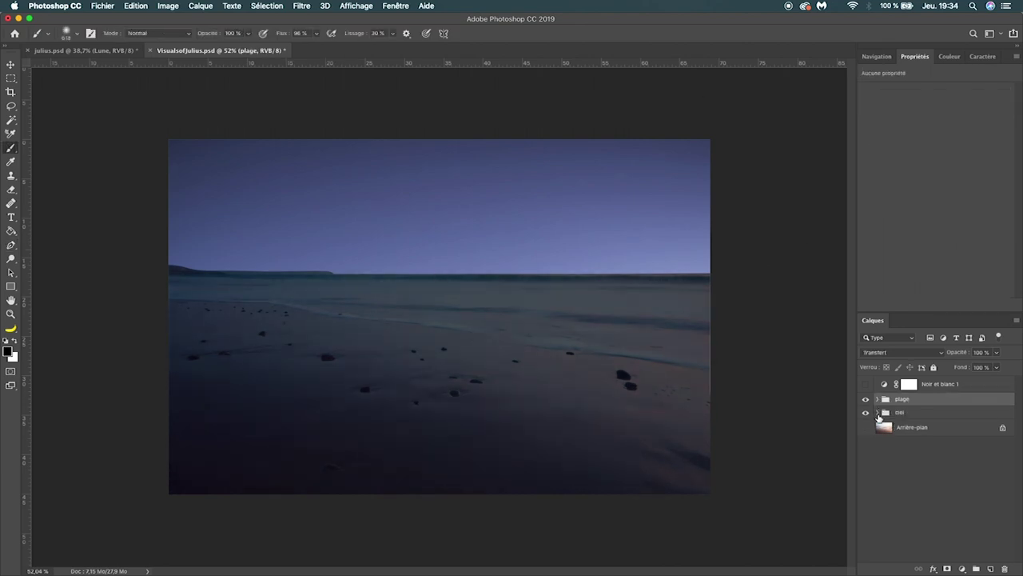
- Add a new empty layer above the sky's Teinte/Saturation adjustment
{"action": "left_click", "coordinate": [878, 412]}
{"action": "left_click", "coordinate": [941, 431]}
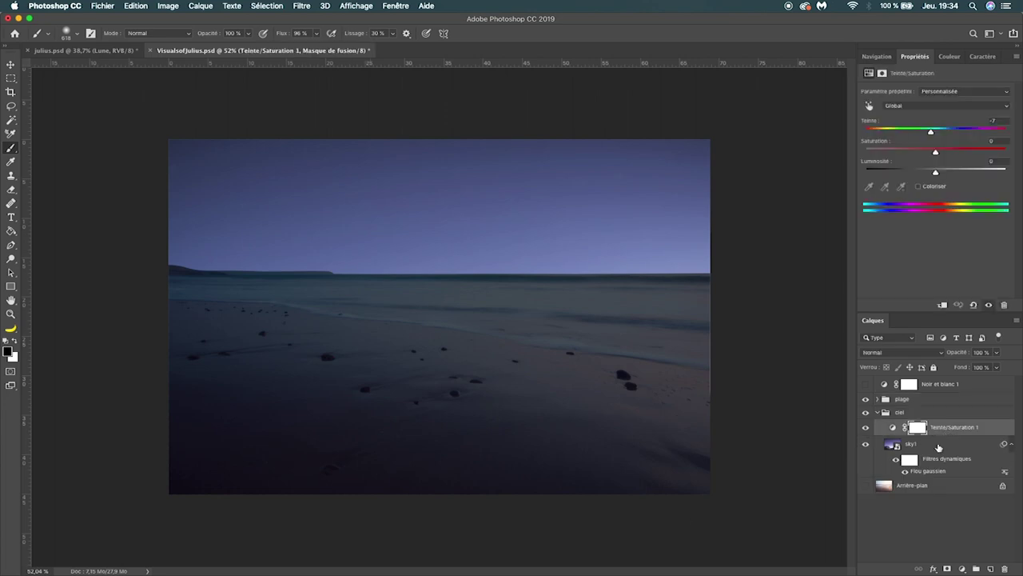
{"action": "left_click", "coordinate": [991, 569]}
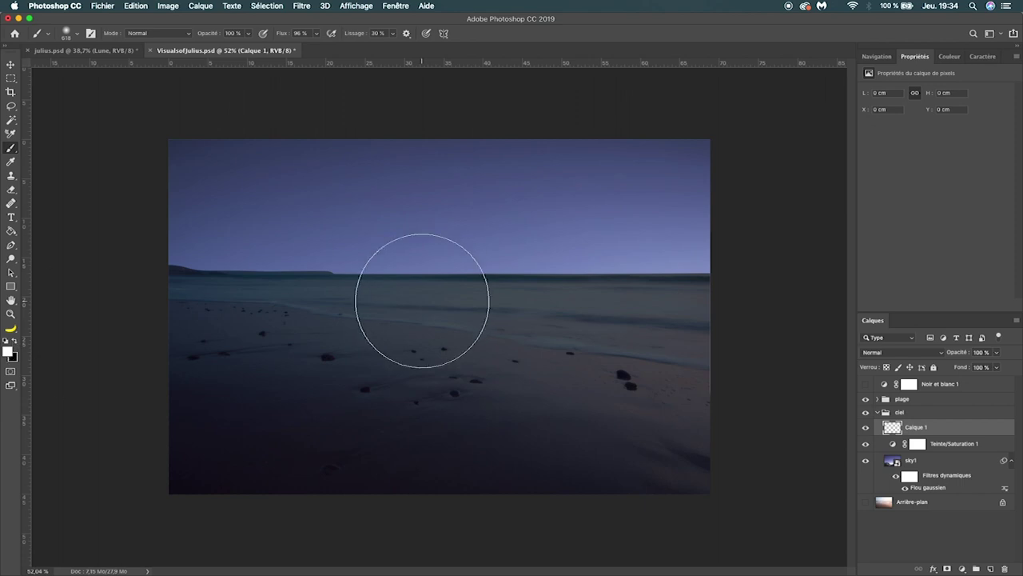
- Paint a soft white glow along the horizon with a 618 px soft brush
{"action": "right_click", "coordinate": [450, 311]}
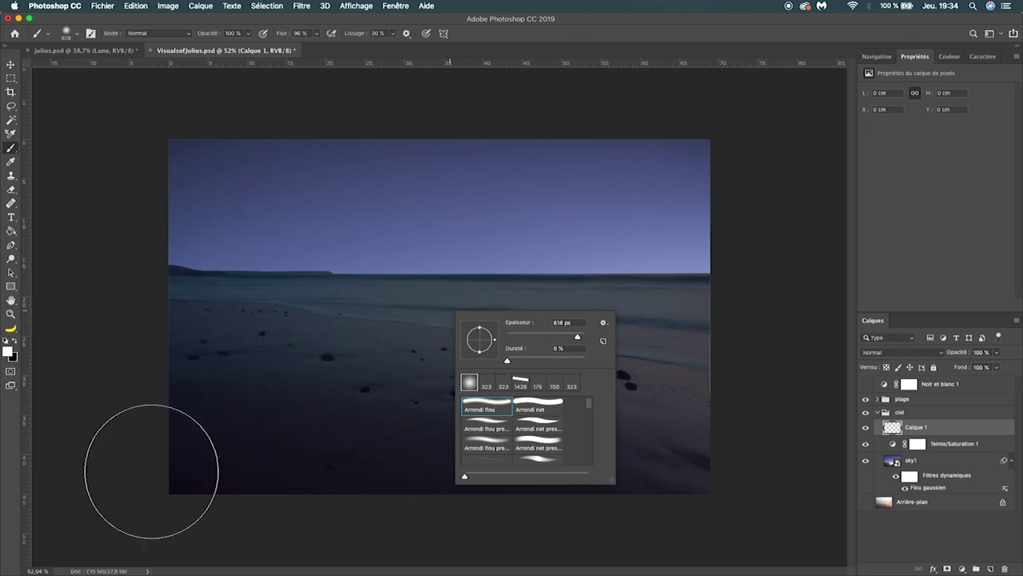
{"action": "left_click", "coordinate": [240, 400]}
{"action": "mouse_move", "coordinate": [178, 320]}
{"action": "left_mouse_down"}
{"action": "mouse_move", "coordinate": [296, 338]}
{"action": "mouse_move", "coordinate": [816, 336]}
{"action": "left_mouse_up"}
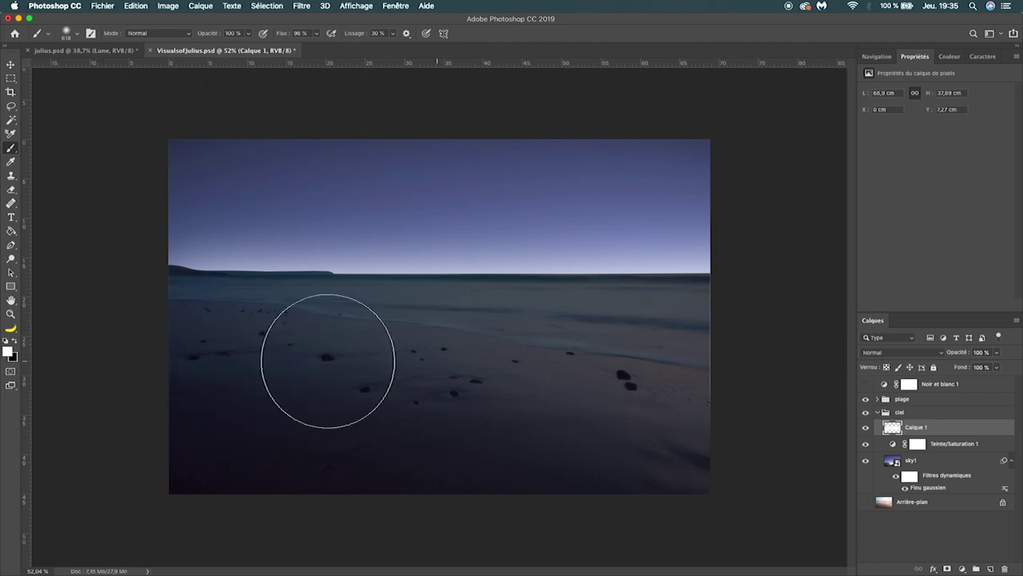
- Lower the glow layer to 70% opacity and compare the scene with and without it
{"action": "left_click", "coordinate": [996, 353]}
{"action": "left_click_drag", "start_coordinate": [999, 367], "coordinate": [977, 368]}
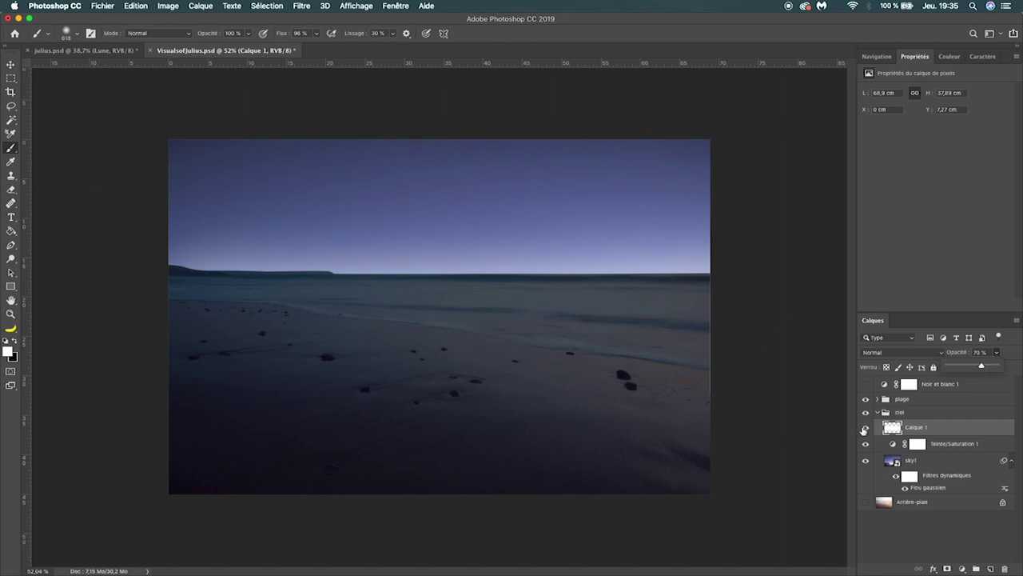
{"action": "left_click", "coordinate": [865, 429]}
{"action": "left_click", "coordinate": [864, 428]}
{"action": "left_click", "coordinate": [864, 428]}
{"action": "left_click", "coordinate": [864, 429]}
{"action": "left_click", "coordinate": [864, 428]}
{"action": "left_click", "coordinate": [865, 428]}
{"action": "left_click", "coordinate": [991, 569]}
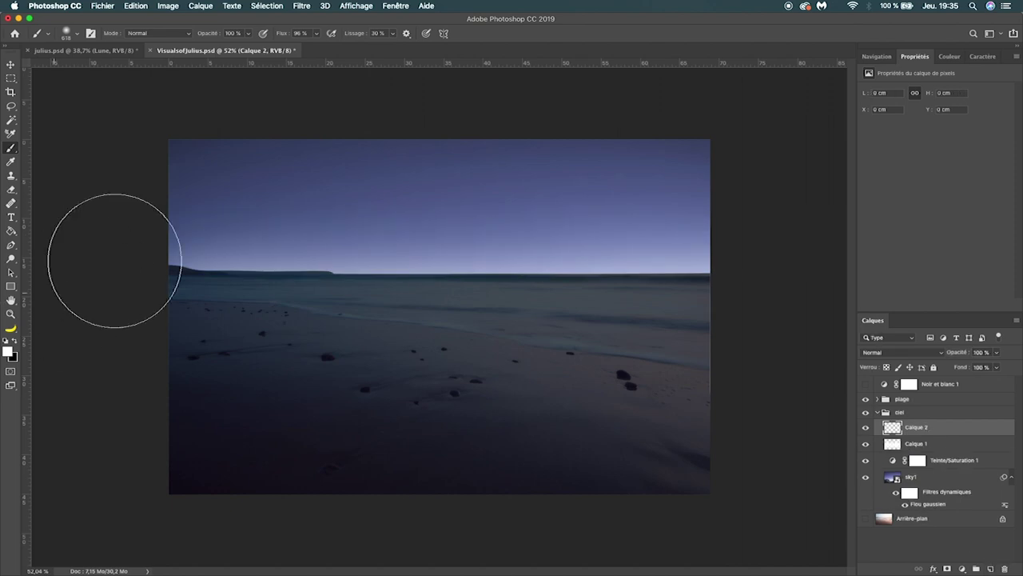
- Set the foreground colour to dark navy #0c1227
{"action": "left_click", "coordinate": [181, 139], "text": "alt"}
{"action": "left_click", "coordinate": [10, 345]}
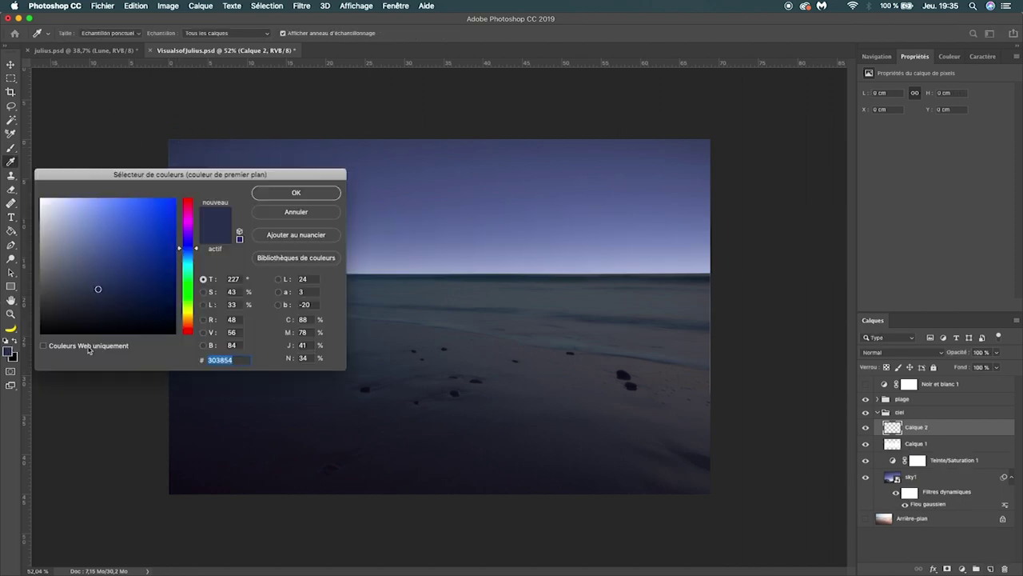
{"action": "left_click_drag", "start_coordinate": [163, 281], "coordinate": [133, 312]}
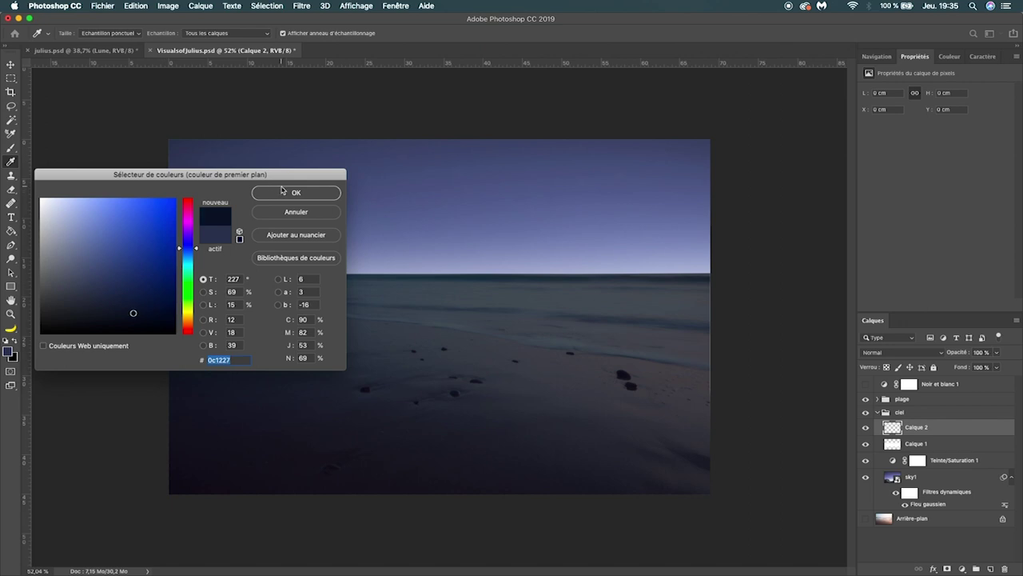
{"action": "left_click", "coordinate": [282, 192]}
{"action": "scroll", "coordinate": [304, 228], "scroll_direction": "down", "scroll_amount": 3}
- Paint across the top of the sky with an 800 px brush at 73% layer opacity
{"action": "key", "text": "b"}
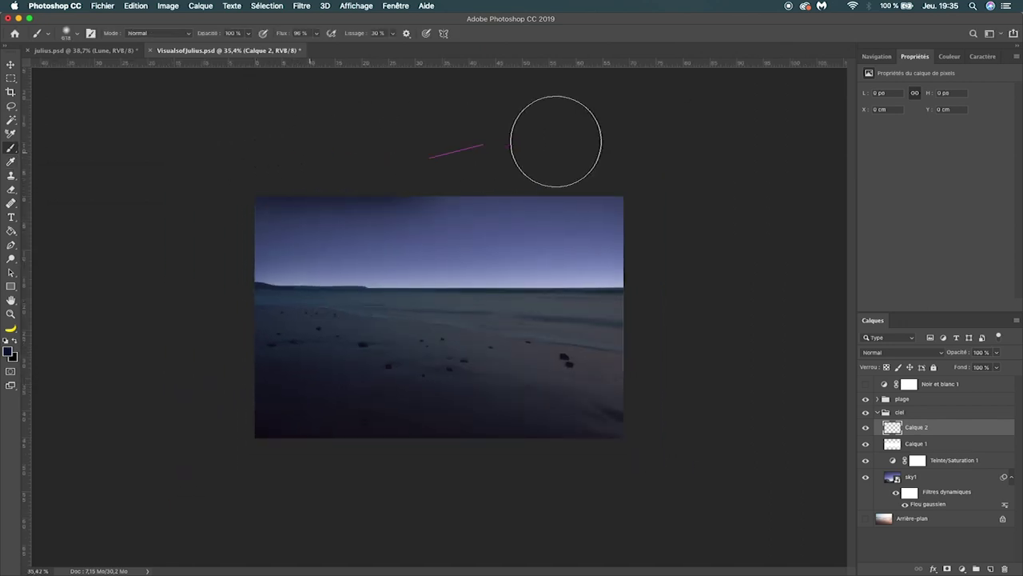
{"action": "key", "text": "bracketright"}
{"action": "key", "text": "bracketright"}
{"action": "left_click_drag", "start_coordinate": [287, 125], "coordinate": [461, 105]}
{"action": "left_click_drag", "start_coordinate": [999, 352], "coordinate": [988, 367]}
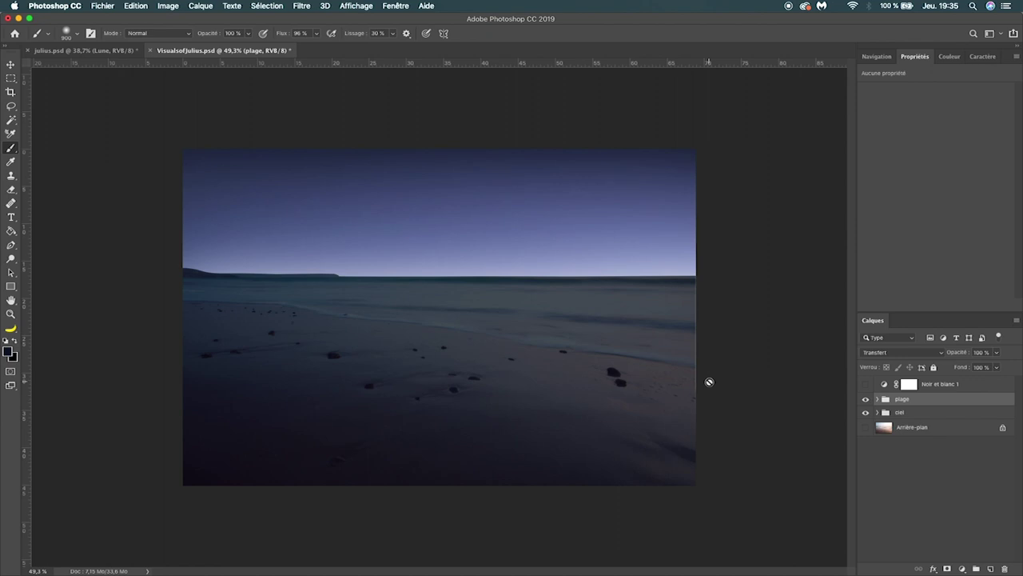
- Create a plage2 group and place the sunny beach photo inside it
{"action": "left_click", "coordinate": [976, 568]}
{"action": "double_click", "coordinate": [907, 398]}
{"action": "type", "text": "plage2"}
{"action": "key", "text": "Return"}
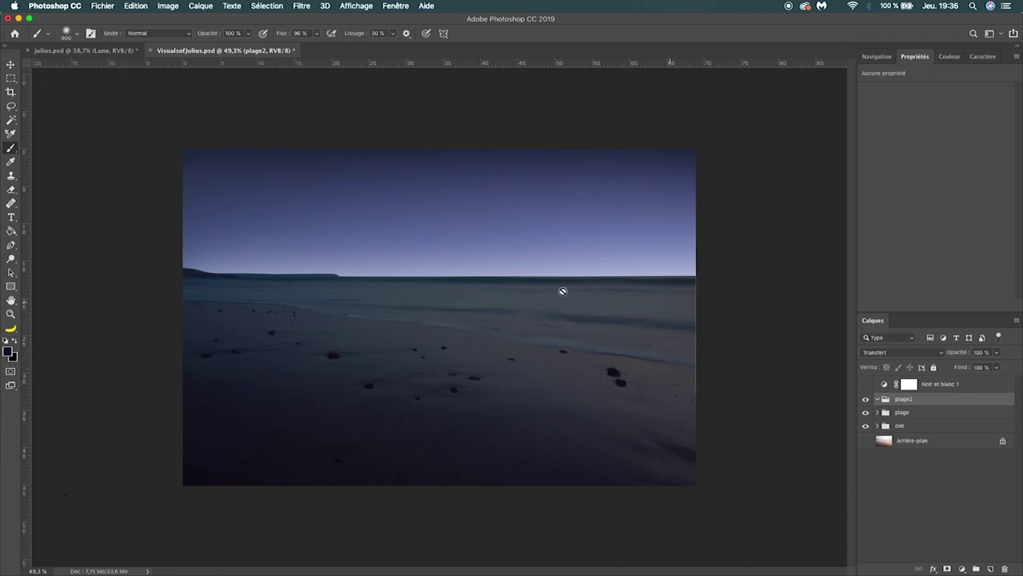
{"action": "left_click_drag", "start_coordinate": [444, 305], "coordinate": [346, 334]}
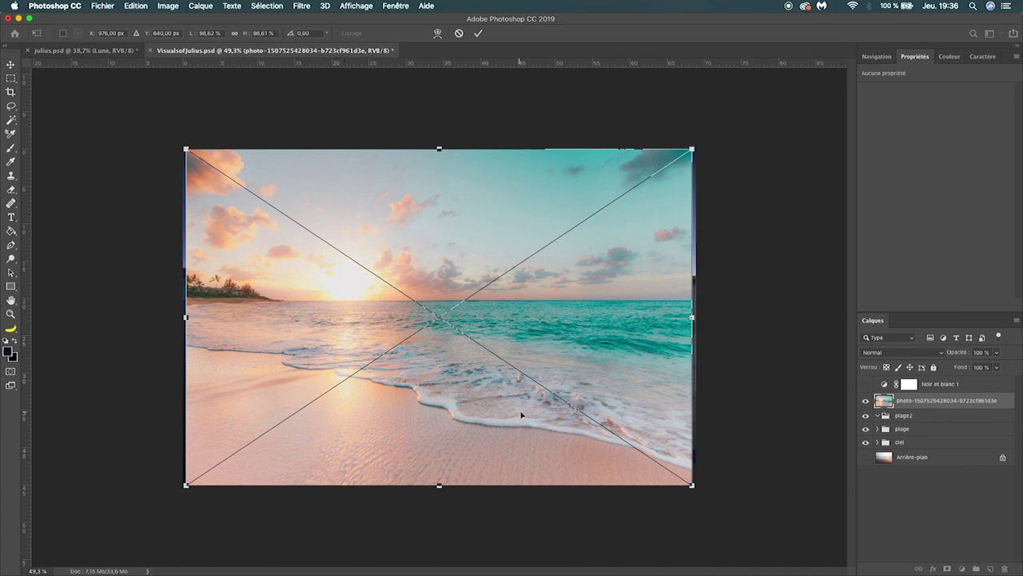
{"action": "key", "text": "Return"}
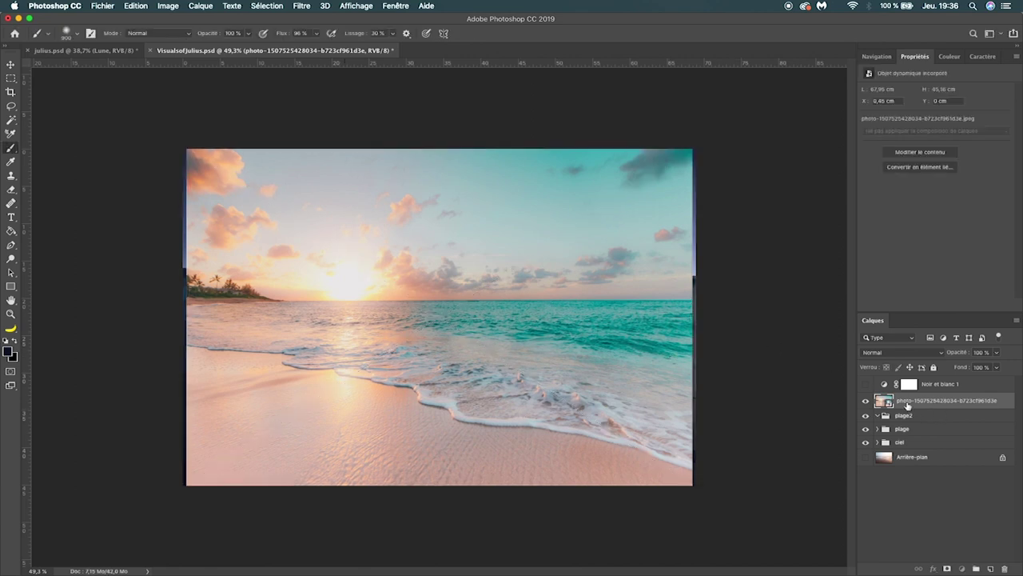
{"action": "left_click_drag", "start_coordinate": [889, 404], "coordinate": [913, 414]}
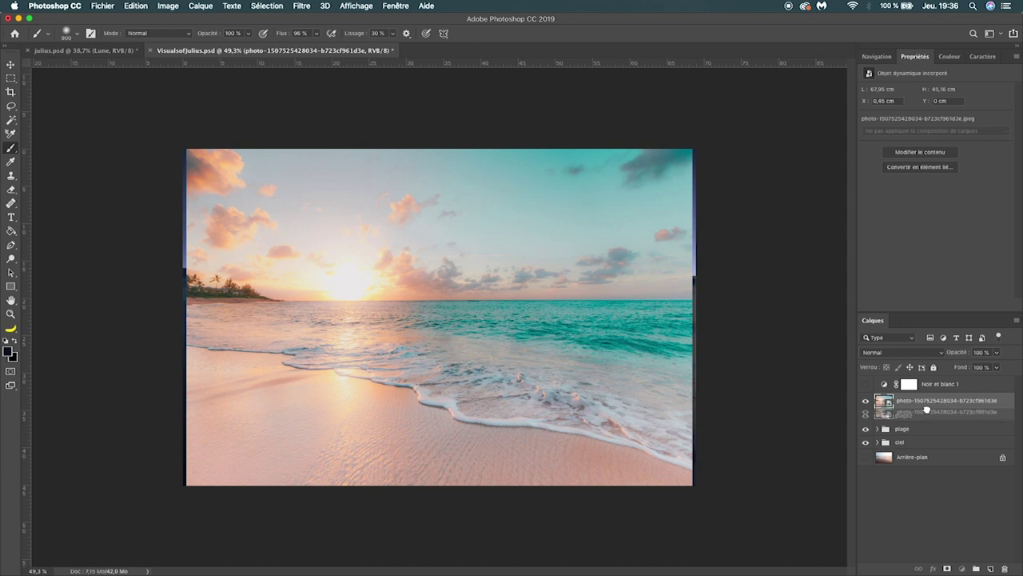
- Set the beach photo to 51% opacity, scale it to 68% and move it over the right shore
{"action": "left_click", "coordinate": [997, 352]}
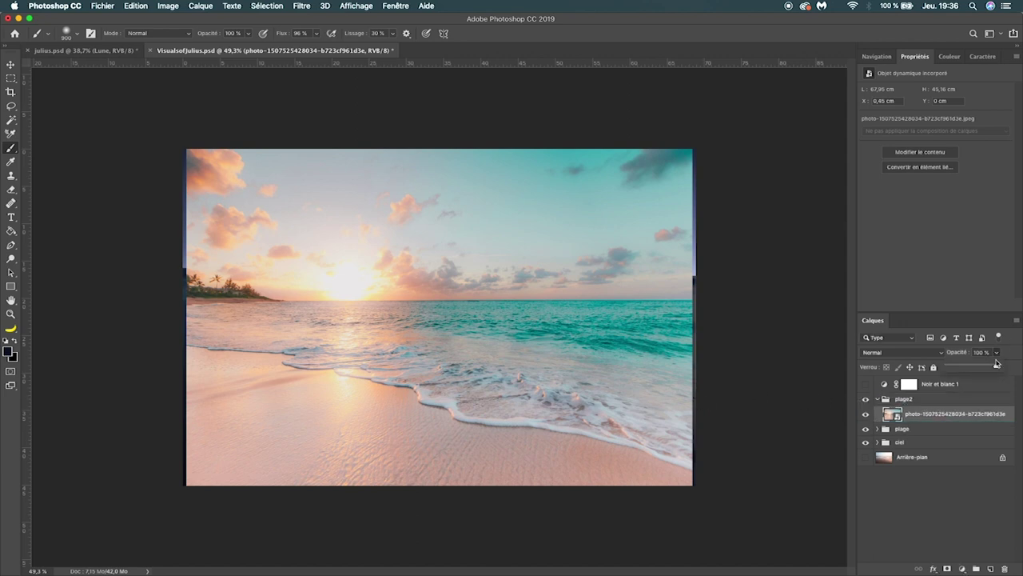
{"action": "left_click_drag", "start_coordinate": [996, 369], "coordinate": [974, 369]}
{"action": "key", "text": "ctrl+t"}
{"action": "key", "text": "Escape"}
{"action": "key", "text": "ctrl+t"}
{"action": "left_click_drag", "start_coordinate": [690, 484], "coordinate": [612, 431]}
{"action": "left_click_drag", "start_coordinate": [578, 385], "coordinate": [663, 335]}
{"action": "key", "text": "Return"}
{"action": "key", "text": "b"}
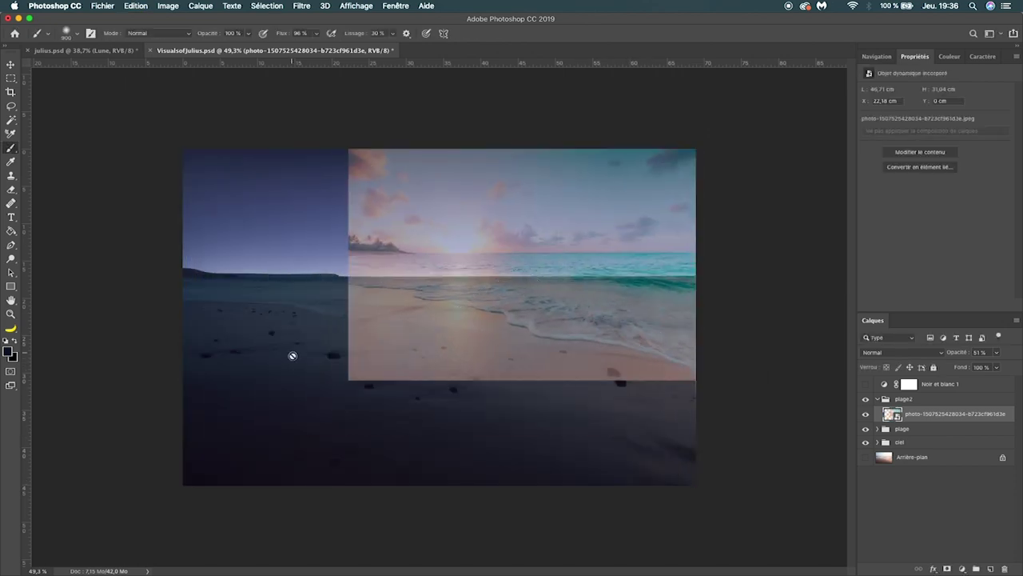
- Tilt the beach photo about -4.4° to follow the horizon and add a layer mask
{"action": "key", "text": "ctrl+t"}
{"action": "left_click_drag", "start_coordinate": [340, 388], "coordinate": [355, 367]}
{"action": "left_click_drag", "start_coordinate": [646, 329], "coordinate": [640, 348]}
{"action": "left_click_drag", "start_coordinate": [705, 392], "coordinate": [710, 387]}
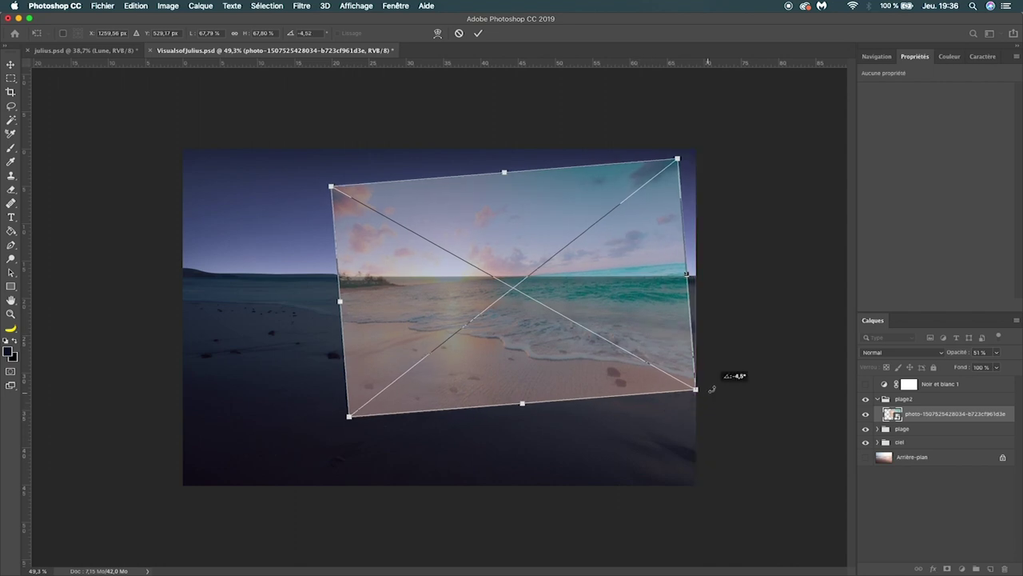
{"action": "left_click_drag", "start_coordinate": [323, 354], "coordinate": [322, 350]}
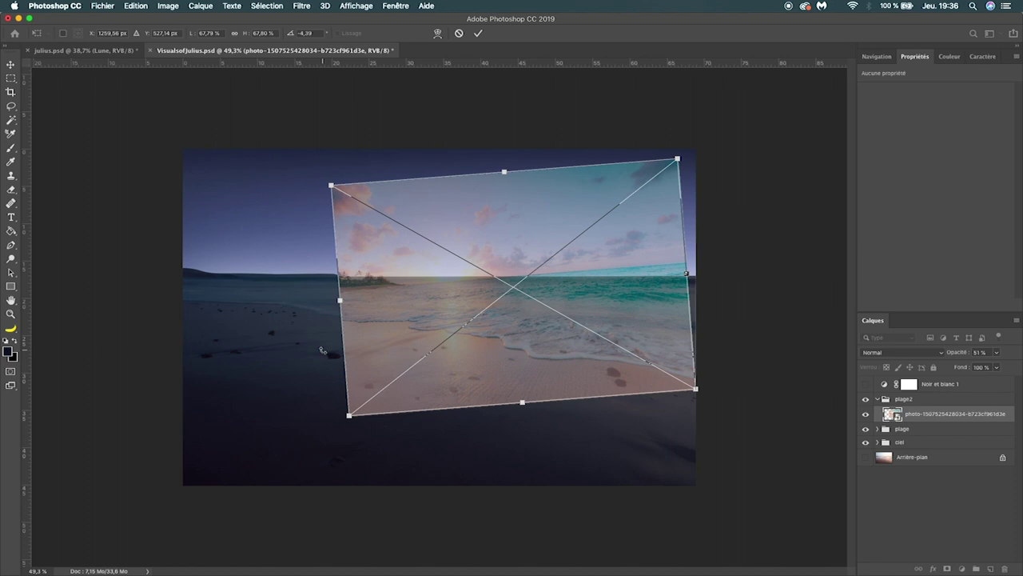
{"action": "key", "text": "Return"}
{"action": "left_click", "coordinate": [949, 569]}
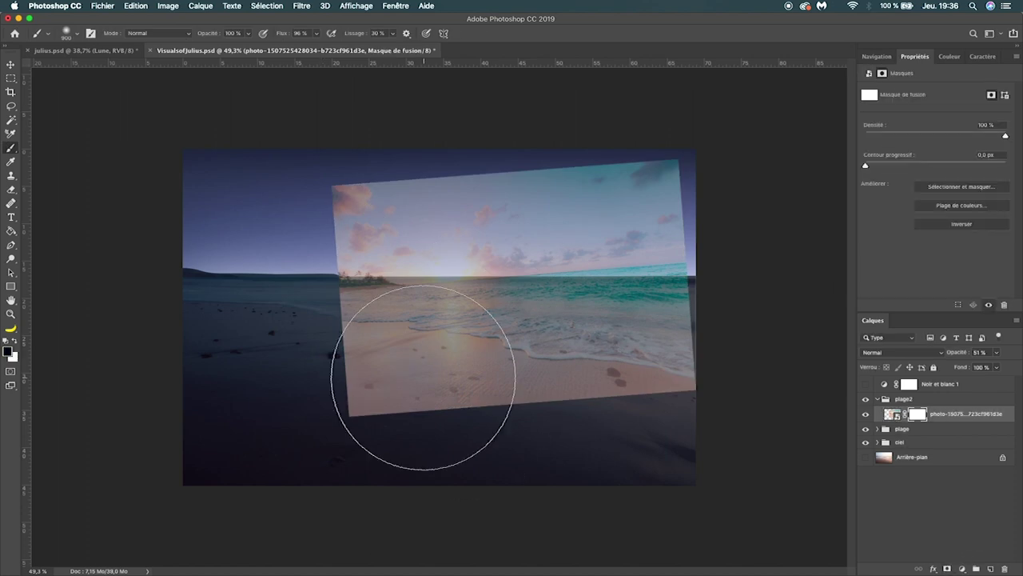
- With a large soft brush, mask out the photo's sky, beach edges and horizon glow
{"action": "left_click_drag", "start_coordinate": [352, 432], "coordinate": [304, 432]}
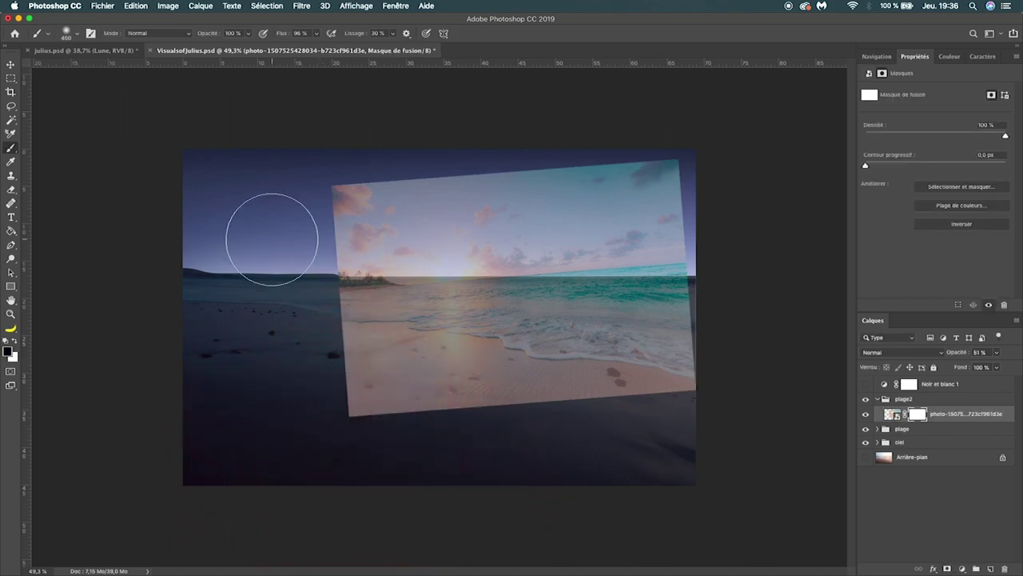
{"action": "mouse_move", "coordinate": [376, 172]}
{"action": "left_mouse_down"}
{"action": "mouse_move", "coordinate": [439, 167]}
{"action": "mouse_move", "coordinate": [511, 192]}
{"action": "left_mouse_up"}
{"action": "mouse_move", "coordinate": [430, 210]}
{"action": "left_mouse_down"}
{"action": "mouse_move", "coordinate": [584, 183]}
{"action": "mouse_move", "coordinate": [635, 224]}
{"action": "left_mouse_up"}
{"action": "left_click_drag", "start_coordinate": [478, 212], "coordinate": [347, 221]}
{"action": "mouse_move", "coordinate": [326, 405]}
{"action": "left_mouse_down"}
{"action": "mouse_move", "coordinate": [474, 437]}
{"action": "mouse_move", "coordinate": [692, 292]}
{"action": "left_mouse_up"}
{"action": "mouse_move", "coordinate": [587, 235]}
{"action": "left_mouse_down"}
{"action": "mouse_move", "coordinate": [654, 272]}
{"action": "mouse_move", "coordinate": [567, 388]}
{"action": "mouse_move", "coordinate": [331, 338]}
{"action": "left_mouse_up"}
{"action": "left_click_drag", "start_coordinate": [414, 273], "coordinate": [334, 278]}
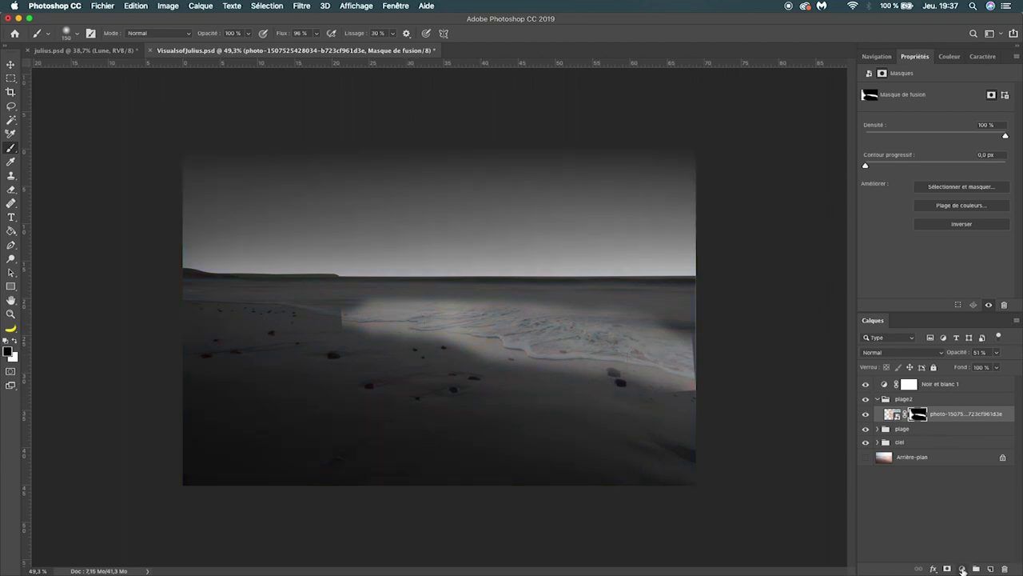
- Add a Courbes 2 layer clipped to the beach photo, darkening it (255→125, 124→49)
{"action": "left_click", "coordinate": [963, 570]}
{"action": "left_click", "coordinate": [940, 418]}
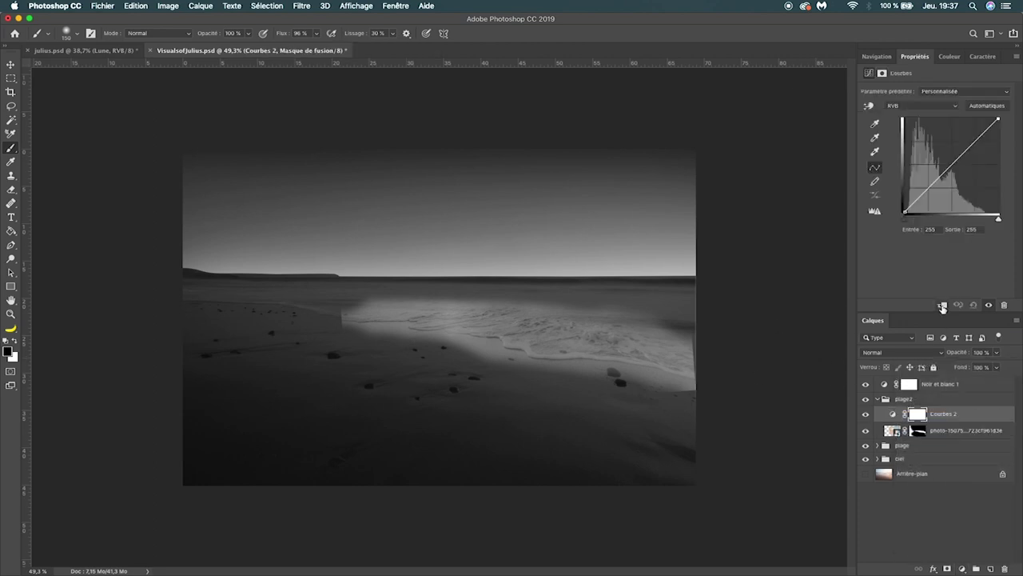
{"action": "left_click", "coordinate": [943, 306]}
{"action": "left_click_drag", "start_coordinate": [996, 120], "coordinate": [997, 166]}
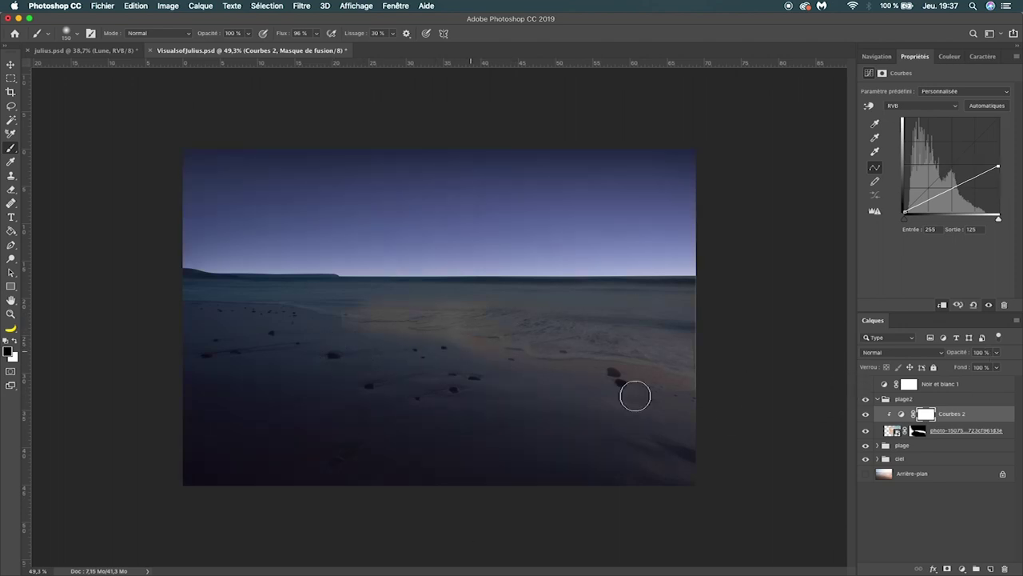
{"action": "left_click_drag", "start_coordinate": [642, 416], "coordinate": [699, 404]}
- Check the beach photo's mask, then switch Courbes 2 to the red channel
{"action": "left_click", "coordinate": [918, 430]}
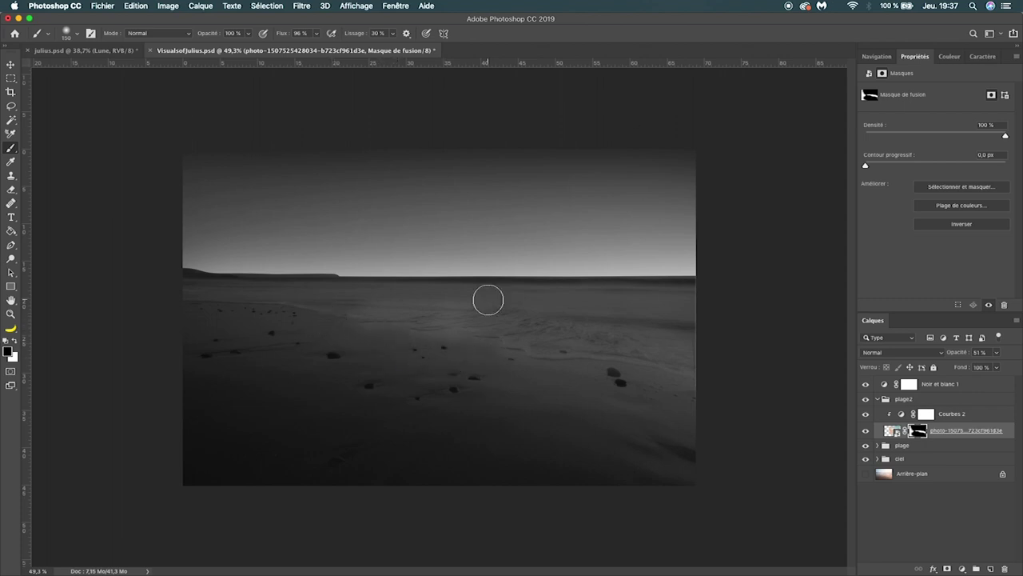
{"action": "left_click", "coordinate": [926, 413]}
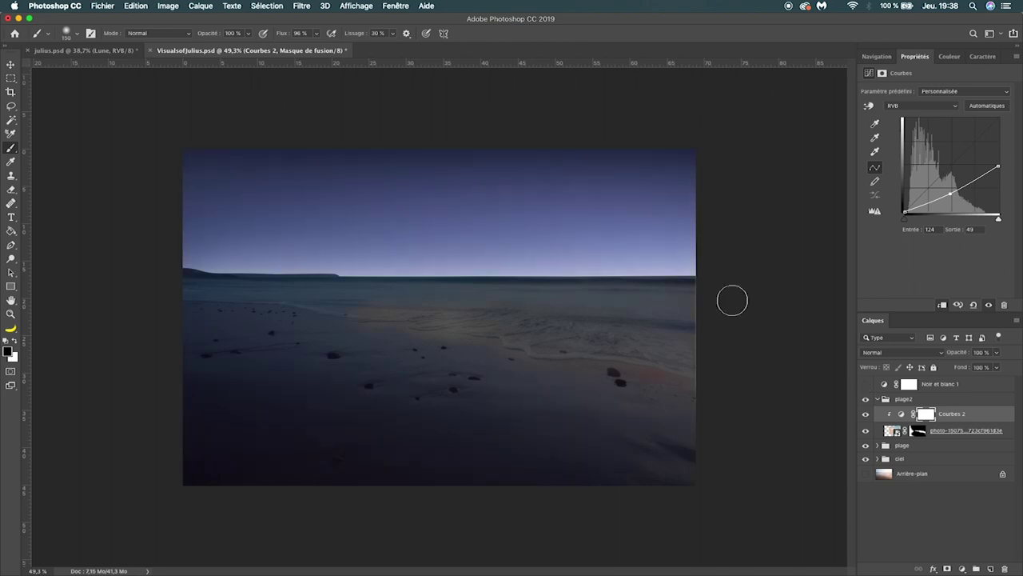
{"action": "left_click", "coordinate": [900, 107]}
{"action": "left_click", "coordinate": [902, 117]}
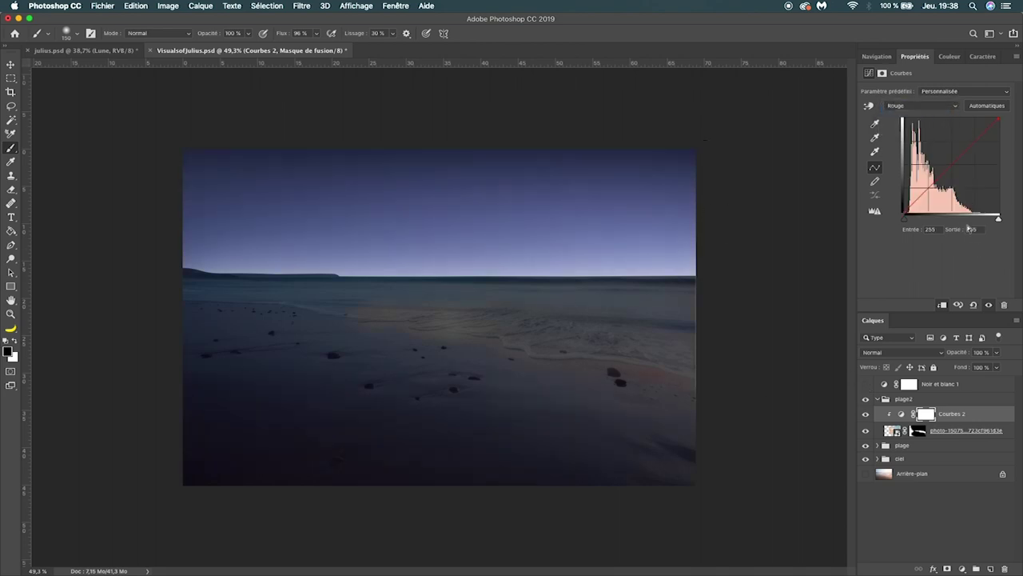
- In Courbes 2, pull the red curve down and raise the blue curve
{"action": "left_click_drag", "start_coordinate": [952, 161], "coordinate": [955, 172]}
{"action": "left_click", "coordinate": [919, 106]}
{"action": "left_click", "coordinate": [904, 128]}
{"action": "left_click_drag", "start_coordinate": [951, 170], "coordinate": [945, 158]}
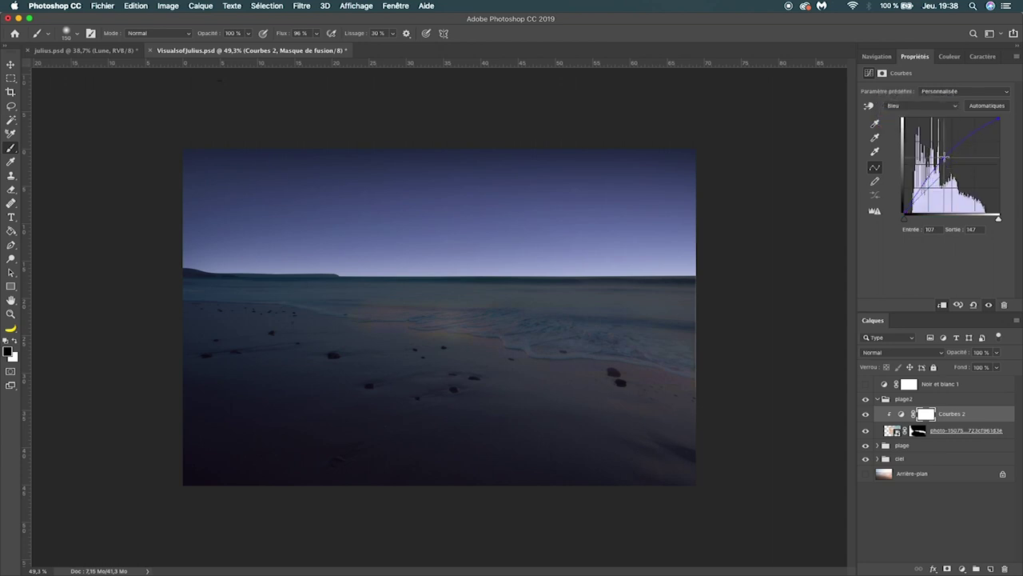
{"action": "mouse_move", "coordinate": [512, 573]}
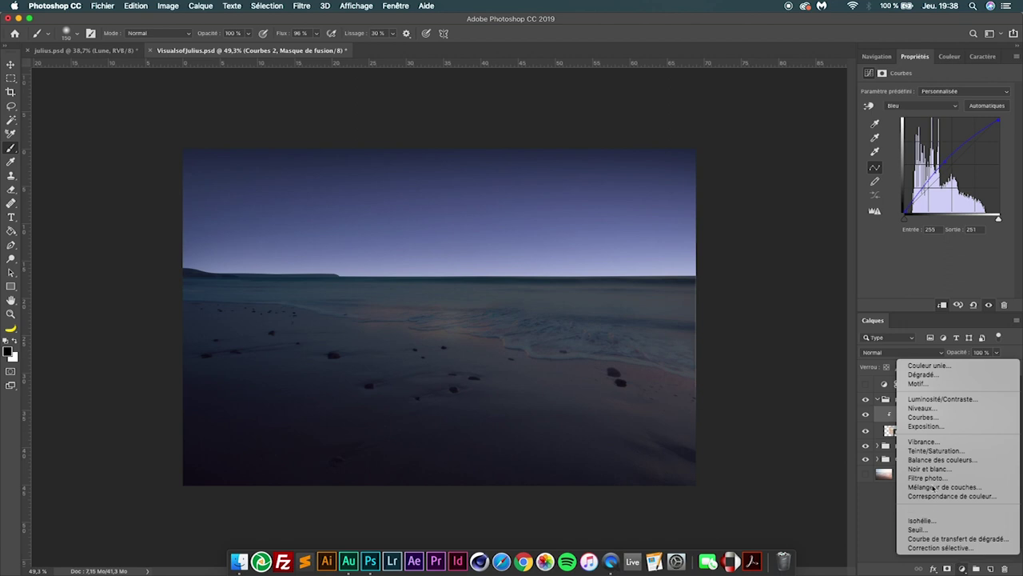
- Add a clipped Balance des couleurs layer shifting the photo's midtones toward blue (+18)
{"action": "left_click", "coordinate": [857, 390]}
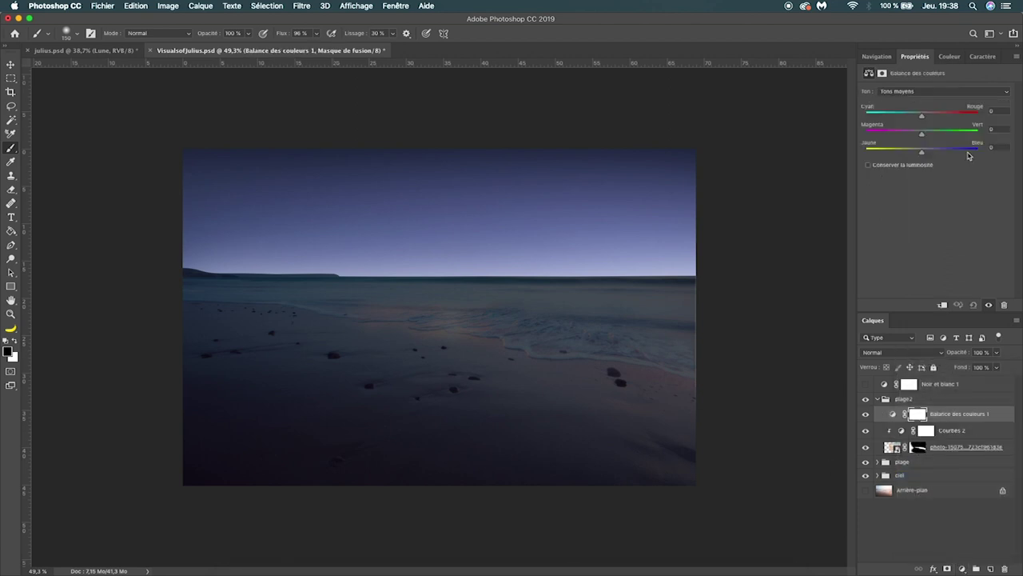
{"action": "left_click", "coordinate": [943, 306]}
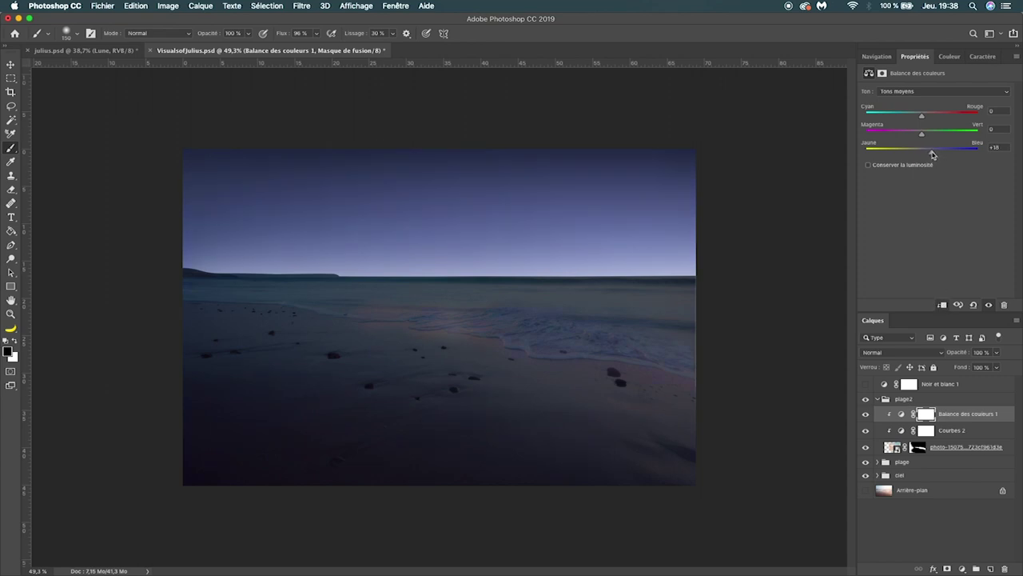
{"action": "left_click", "coordinate": [918, 448]}
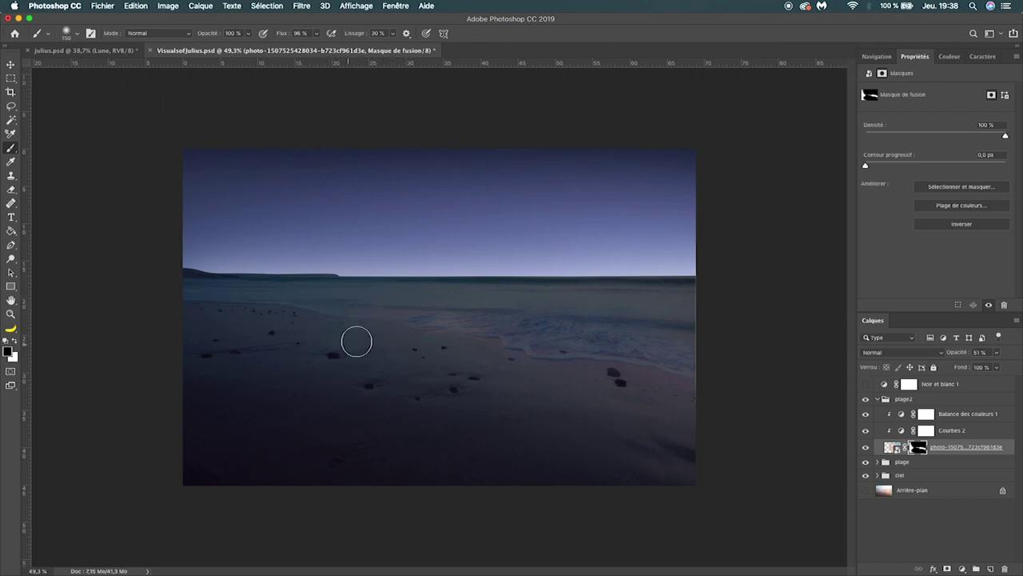
{"action": "scroll", "coordinate": [467, 351], "scroll_direction": "down", "scroll_amount": 5}
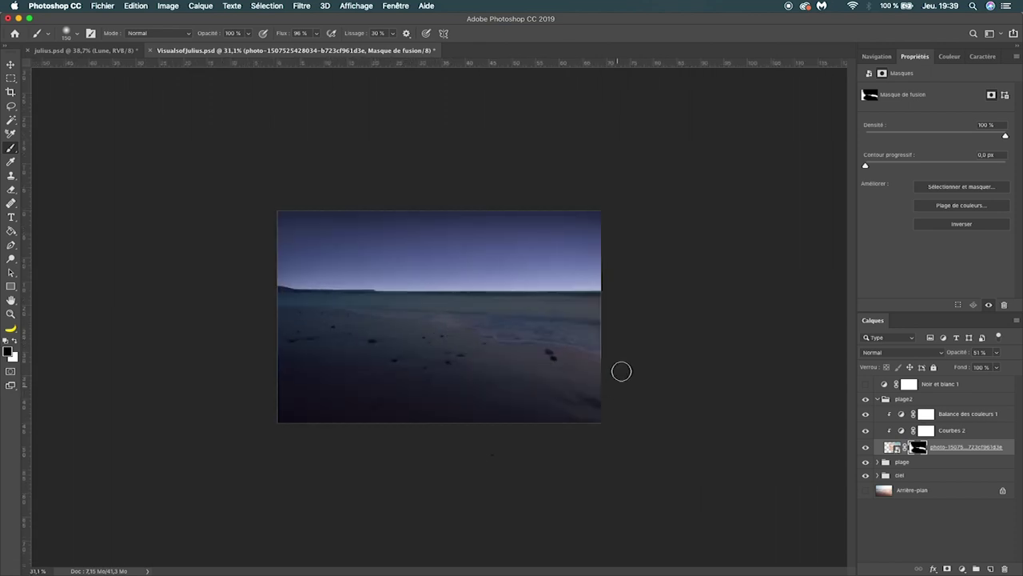
{"action": "scroll", "coordinate": [469, 363], "scroll_direction": "up", "scroll_amount": 2}
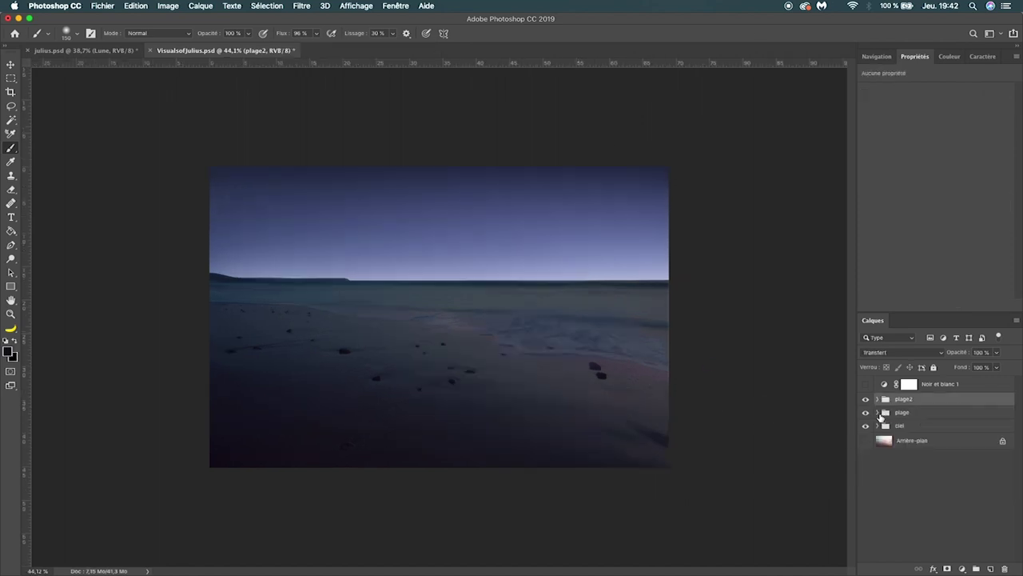
- In plage's Courbes 1, lower the green channel's highlights from 255 to 226
{"action": "left_click", "coordinate": [878, 412]}
{"action": "left_click", "coordinate": [904, 430]}
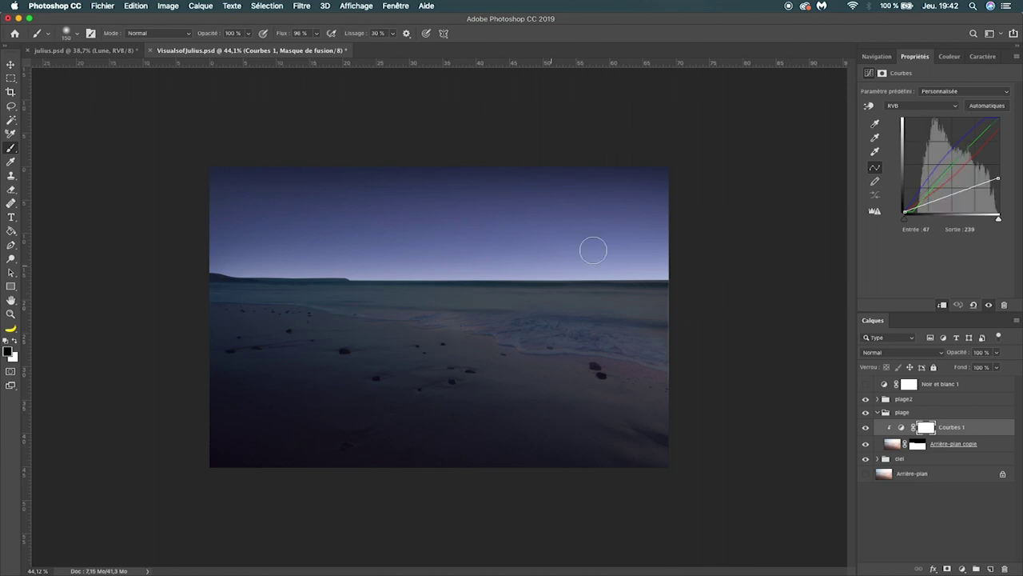
{"action": "left_click", "coordinate": [897, 106]}
{"action": "left_click", "coordinate": [897, 121]}
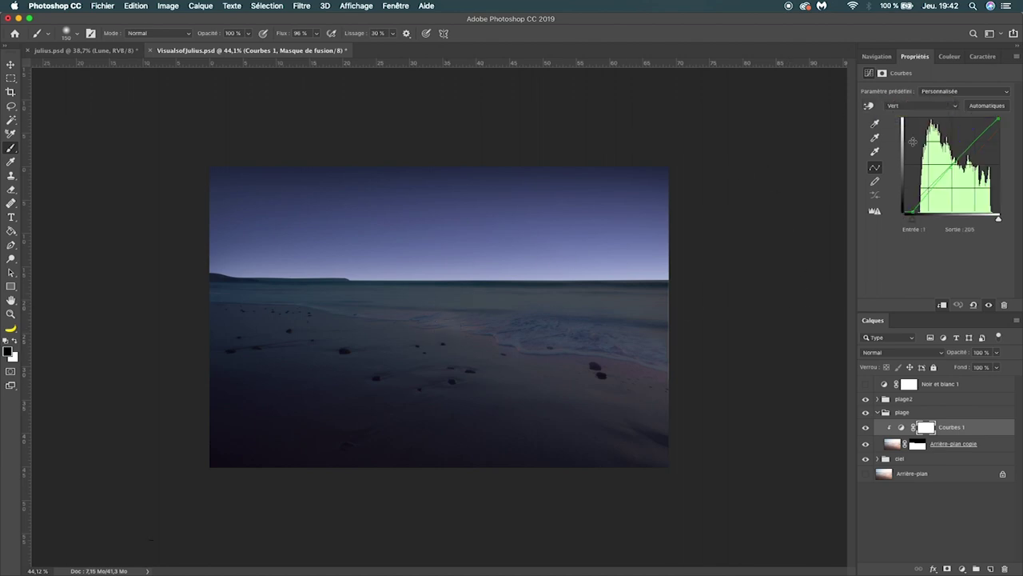
{"action": "left_click_drag", "start_coordinate": [999, 118], "coordinate": [1007, 128]}
- Collapse plage and create a new layer group named silouhette
{"action": "left_click", "coordinate": [877, 413]}
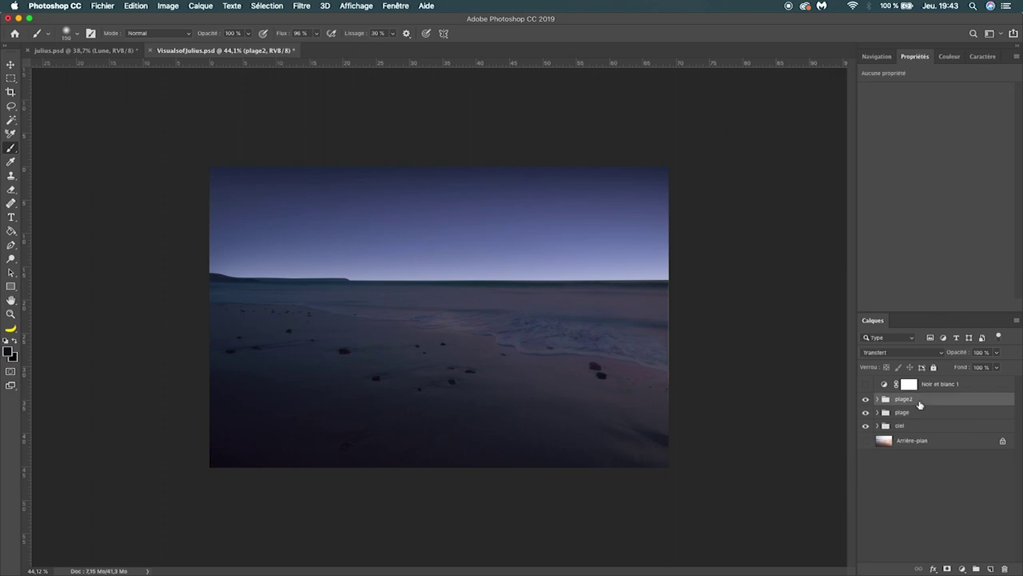
{"action": "left_click", "coordinate": [975, 568]}
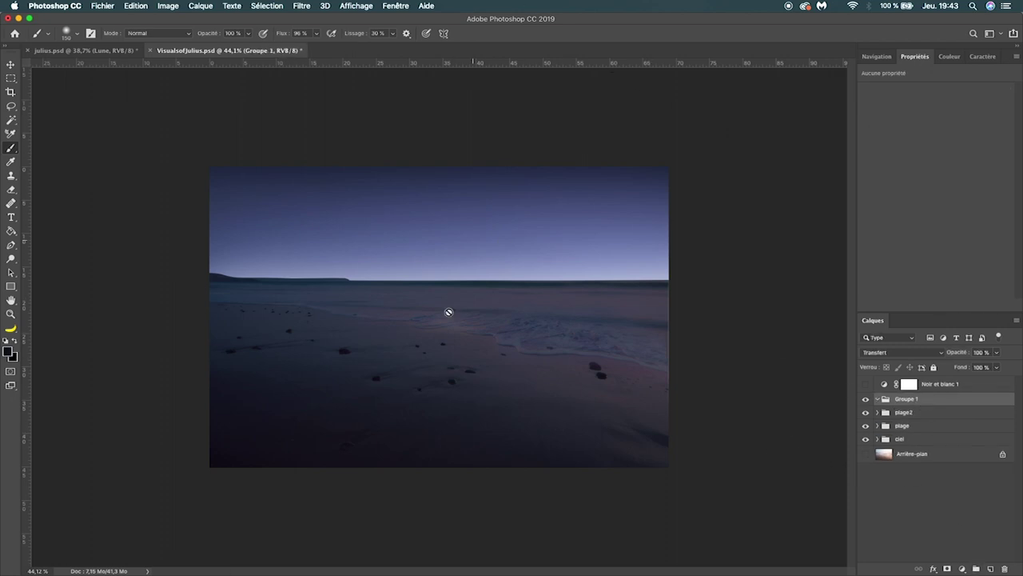
{"action": "double_click", "coordinate": [905, 399]}
{"action": "type", "text": "si"}
{"action": "type", "text": "te"}
{"action": "key", "text": "Return"}
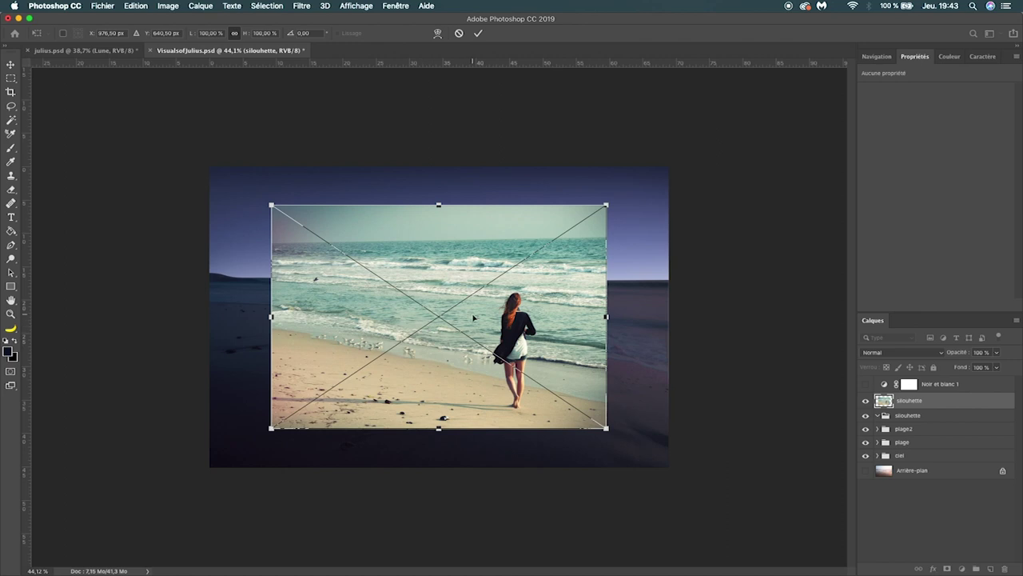
- Place the photo of the walking woman and move it into the silouhette group
{"action": "key", "text": "Return"}
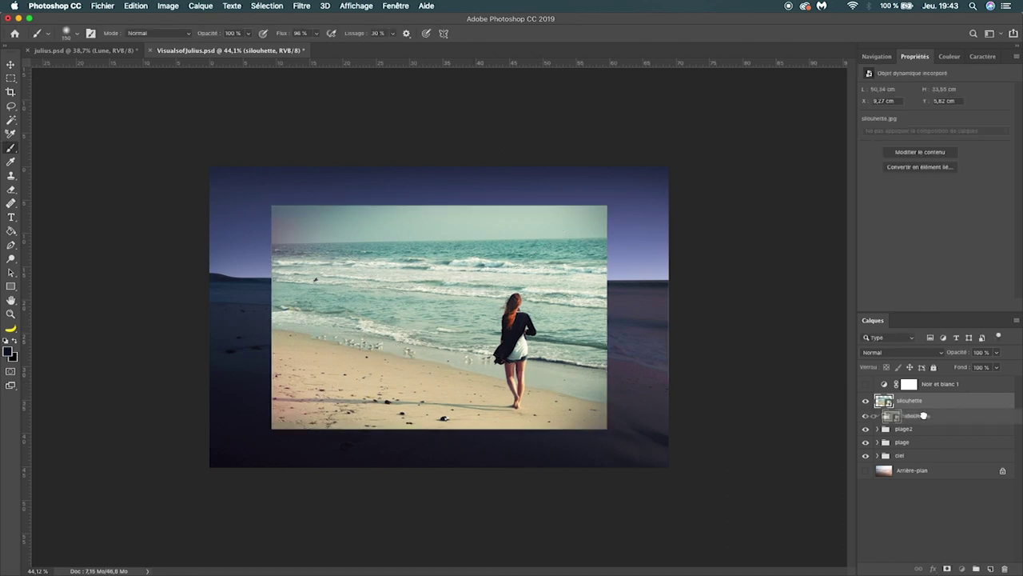
{"action": "left_click_drag", "start_coordinate": [905, 403], "coordinate": [885, 430]}
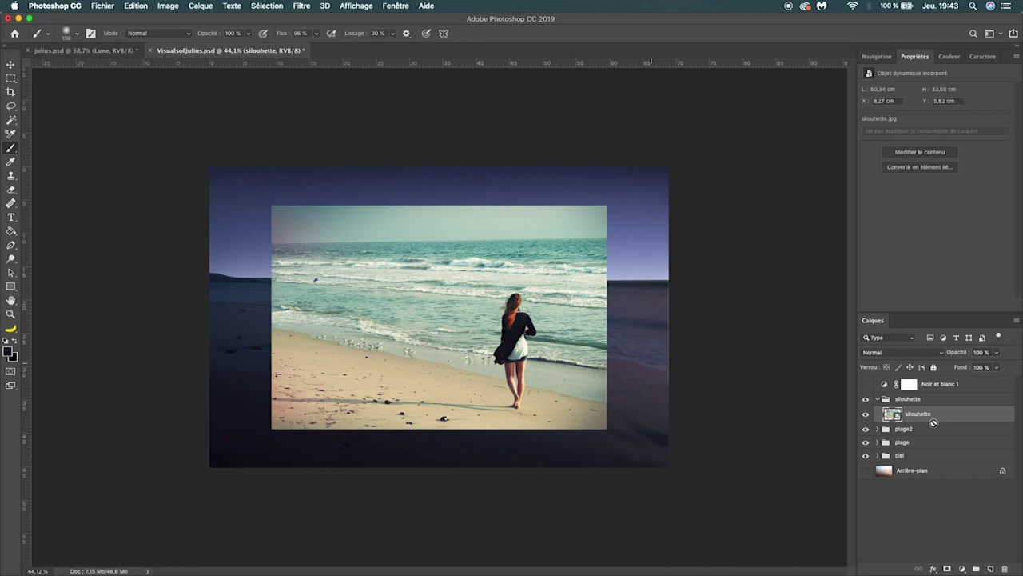
{"action": "key", "text": "super+1"}
{"action": "key", "text": "super+0"}
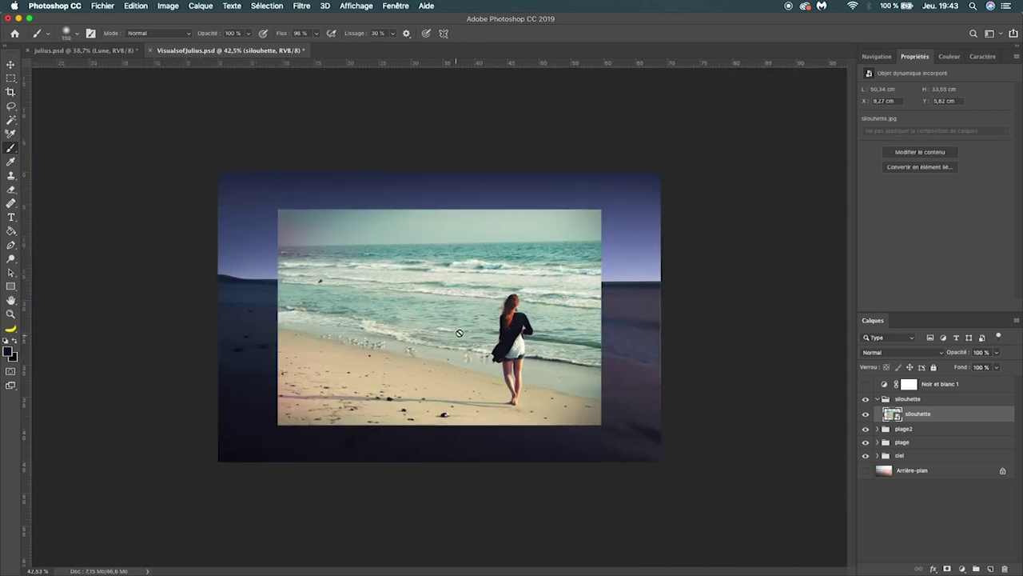
{"action": "left_click", "coordinate": [10, 77]}
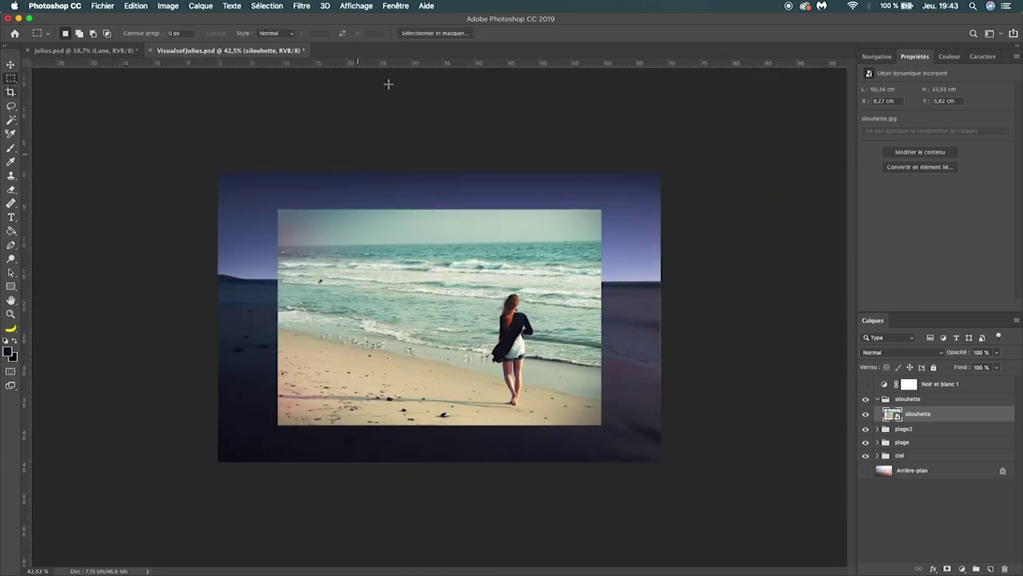
- Refine a selection of the woman in Sélectionner et masquer and turn it into the silouhette layer's mask
{"action": "left_click", "coordinate": [427, 33]}
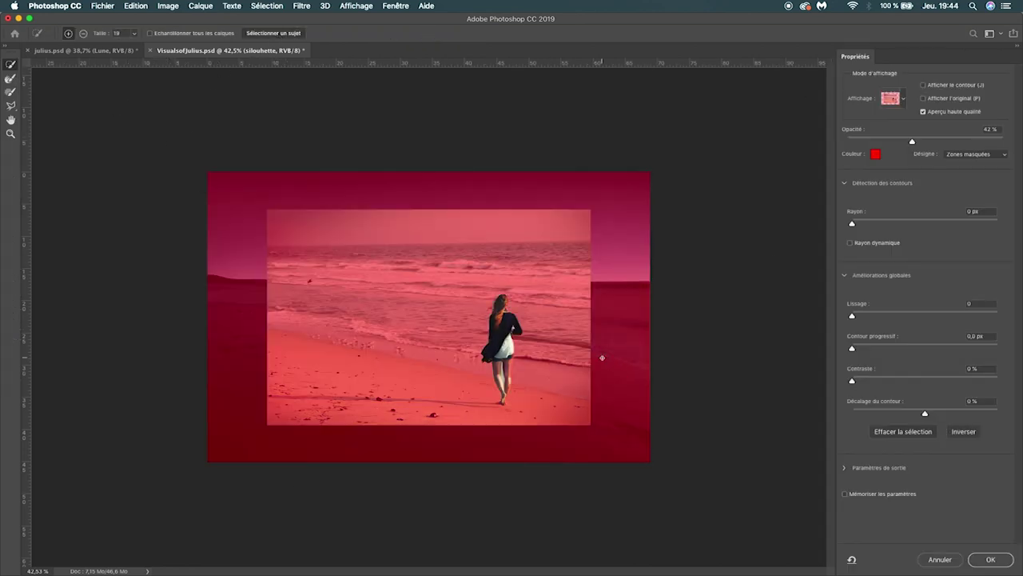
{"action": "left_click", "coordinate": [990, 560]}
{"action": "left_click", "coordinate": [948, 568]}
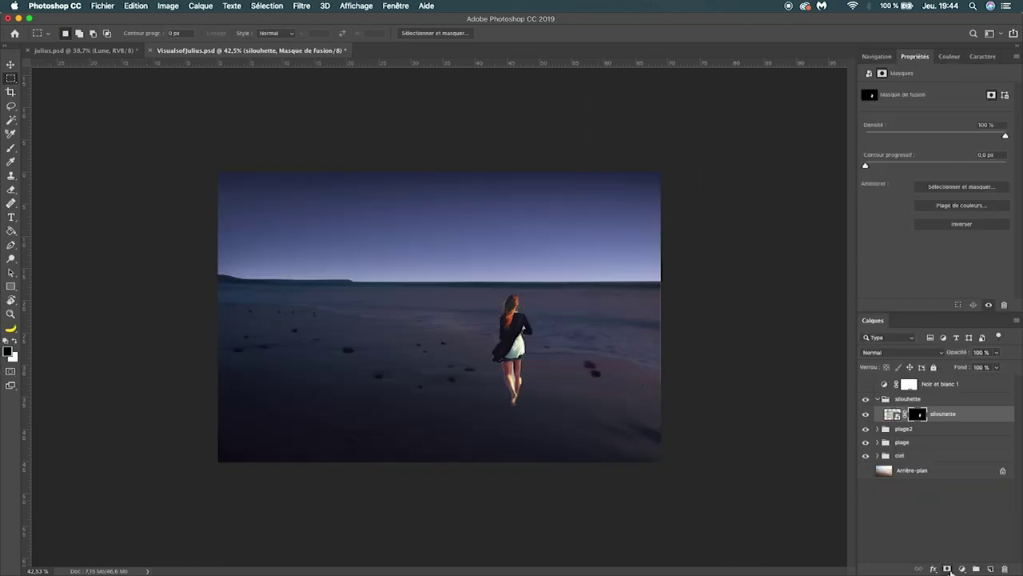
- Zoom in and paint white on the mask to restore the woman's right leg down to the foot
{"action": "mouse_move", "coordinate": [527, 390]}
{"action": "left_mouse_down"}
{"action": "mouse_move", "coordinate": [541, 354]}
{"action": "mouse_move", "coordinate": [674, 369]}
{"action": "left_mouse_up"}
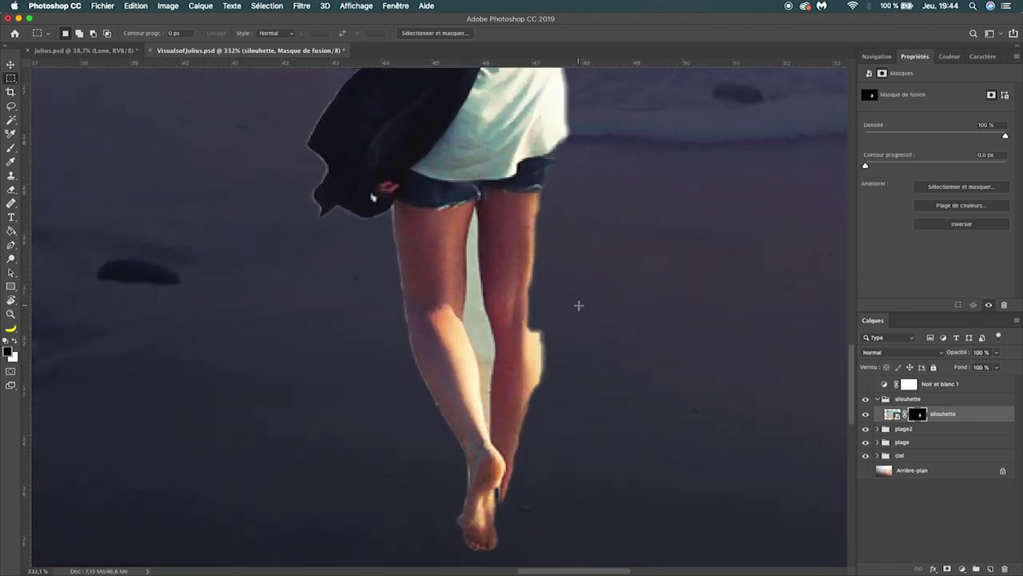
{"action": "key", "text": "p"}
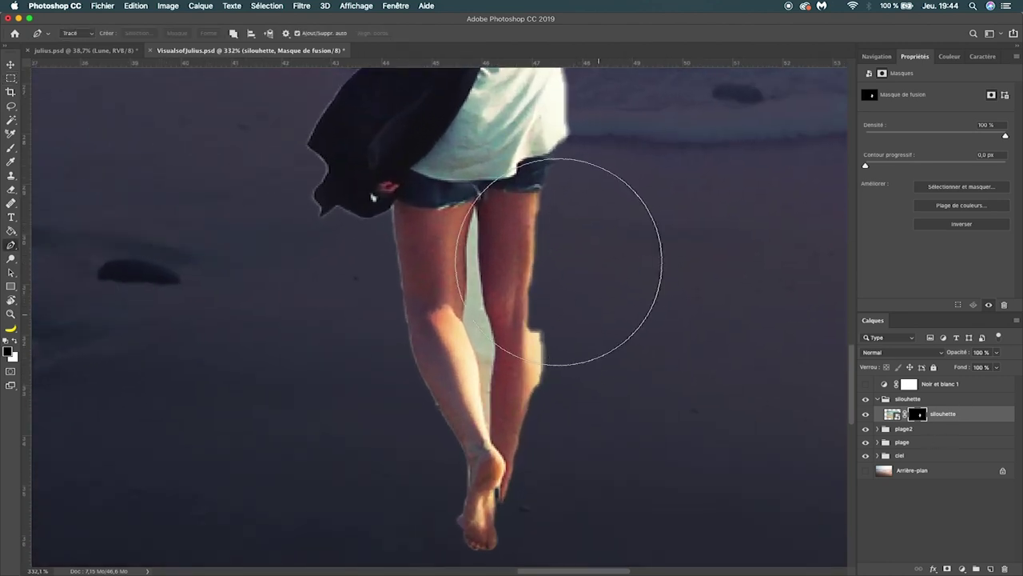
{"action": "key", "text": "b"}
{"action": "key", "text": "x"}
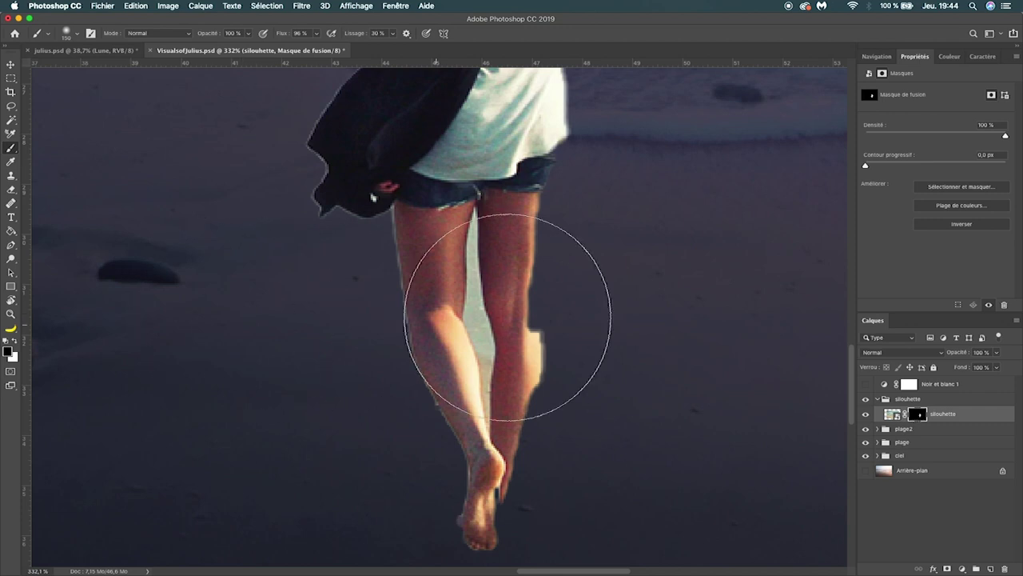
{"action": "key", "text": "bracketleft"}
{"action": "key", "text": "bracketleft"}
{"action": "key", "text": "bracketleft"}
{"action": "key", "text": "bracketleft"}
{"action": "key", "text": "bracketleft"}
{"action": "key", "text": "bracketleft"}
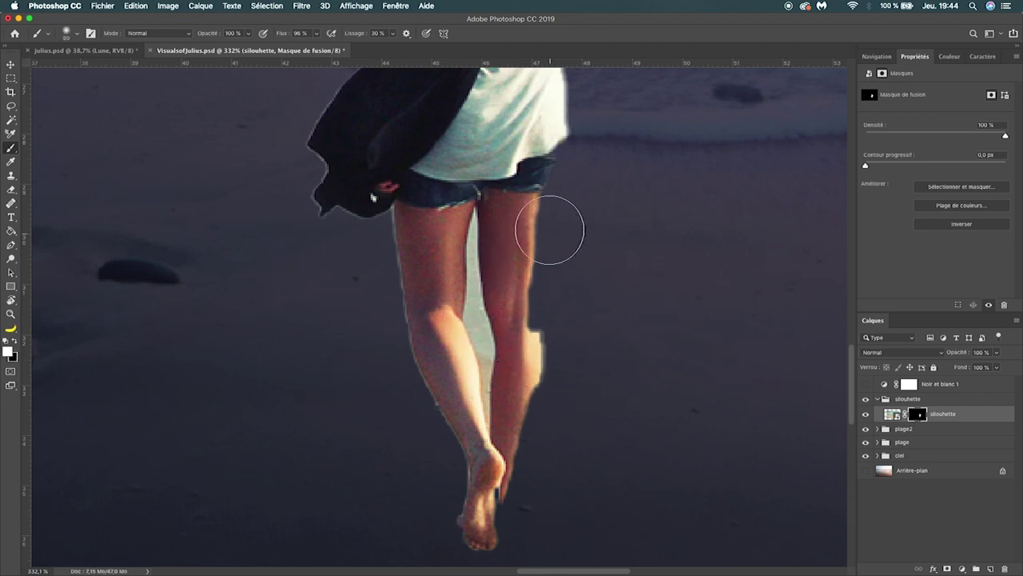
{"action": "left_click_drag", "start_coordinate": [560, 212], "coordinate": [528, 416]}
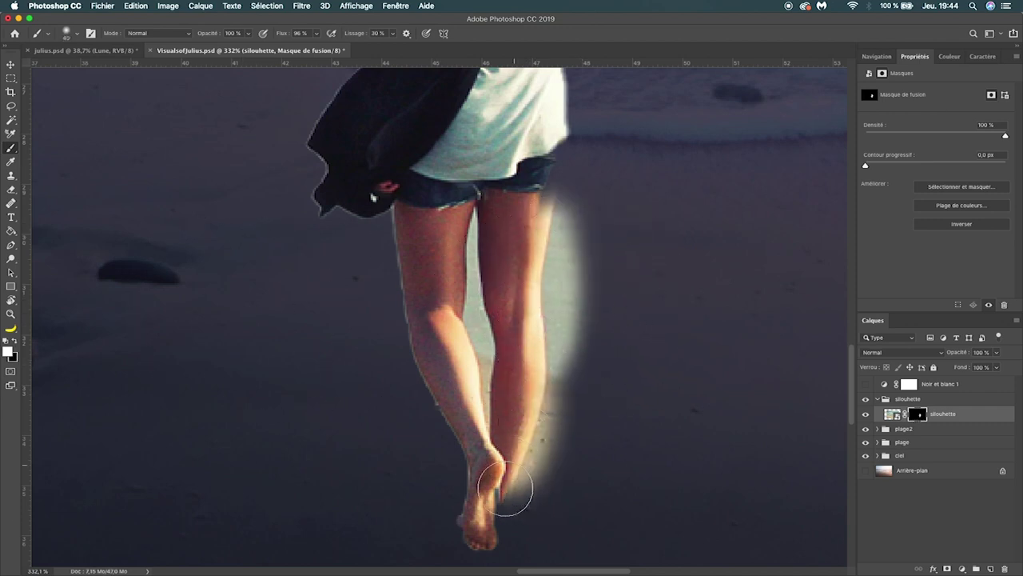
{"action": "left_click_drag", "start_coordinate": [527, 416], "coordinate": [475, 541]}
{"action": "scroll", "coordinate": [513, 248], "scroll_direction": "up", "scroll_amount": 2}
{"action": "left_click_drag", "start_coordinate": [512, 249], "coordinate": [513, 242]}
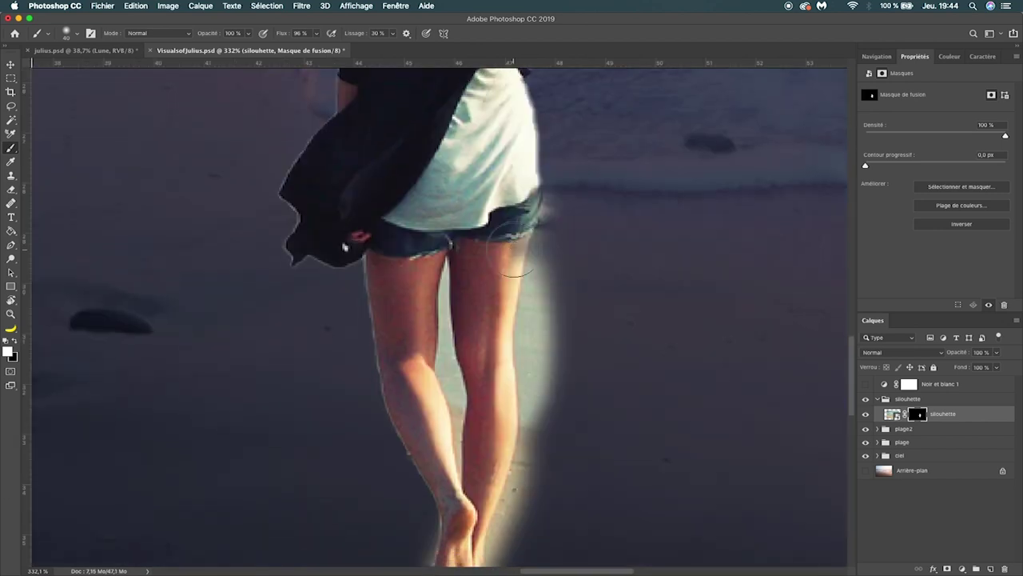
- Trace a Pen path along the right leg's outer edge, around the foot, back to the shirt
{"action": "key", "text": "p"}
{"action": "left_click", "coordinate": [542, 179]}
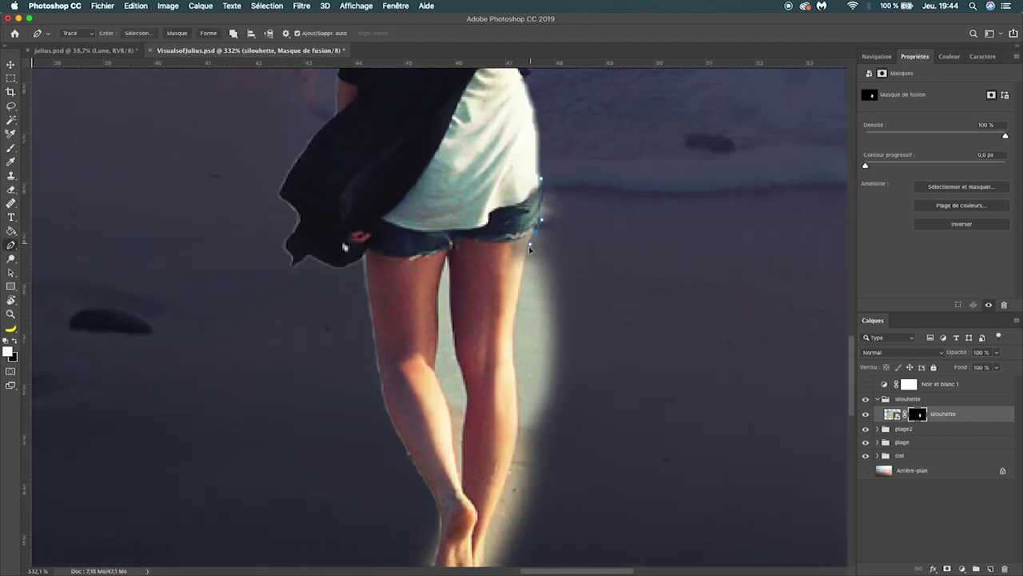
{"action": "left_click", "coordinate": [531, 249]}
{"action": "scroll", "coordinate": [516, 333], "scroll_direction": "down", "scroll_amount": 5}
{"action": "left_click", "coordinate": [515, 182]}
{"action": "left_click", "coordinate": [520, 287]}
{"action": "left_click", "coordinate": [490, 377]}
{"action": "left_click", "coordinate": [483, 415]}
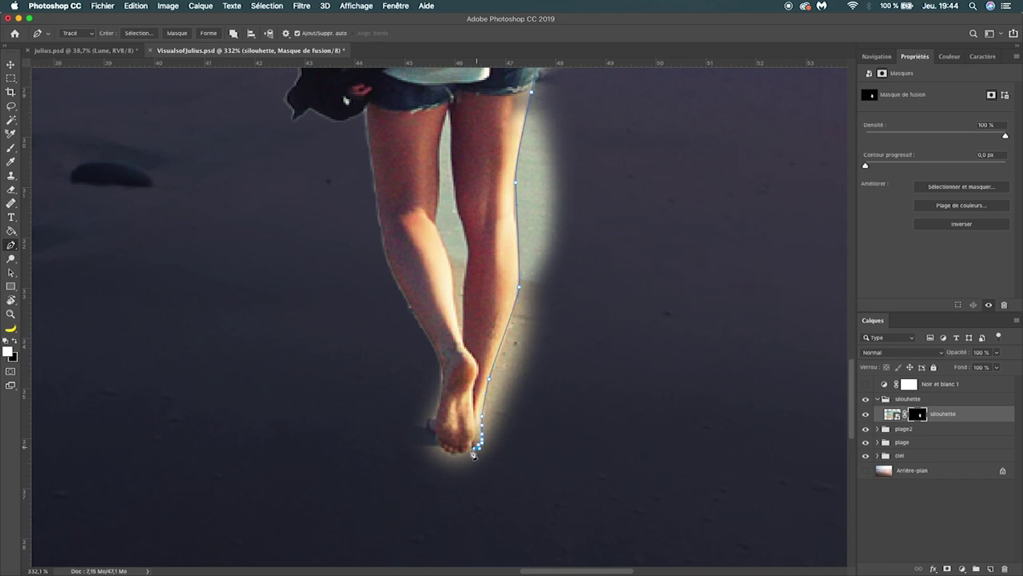
{"action": "left_click", "coordinate": [376, 448]}
{"action": "left_click", "coordinate": [406, 507]}
{"action": "left_click", "coordinate": [621, 270]}
{"action": "left_click_drag", "start_coordinate": [639, 87], "coordinate": [623, 253]}
{"action": "left_click", "coordinate": [600, 173]}
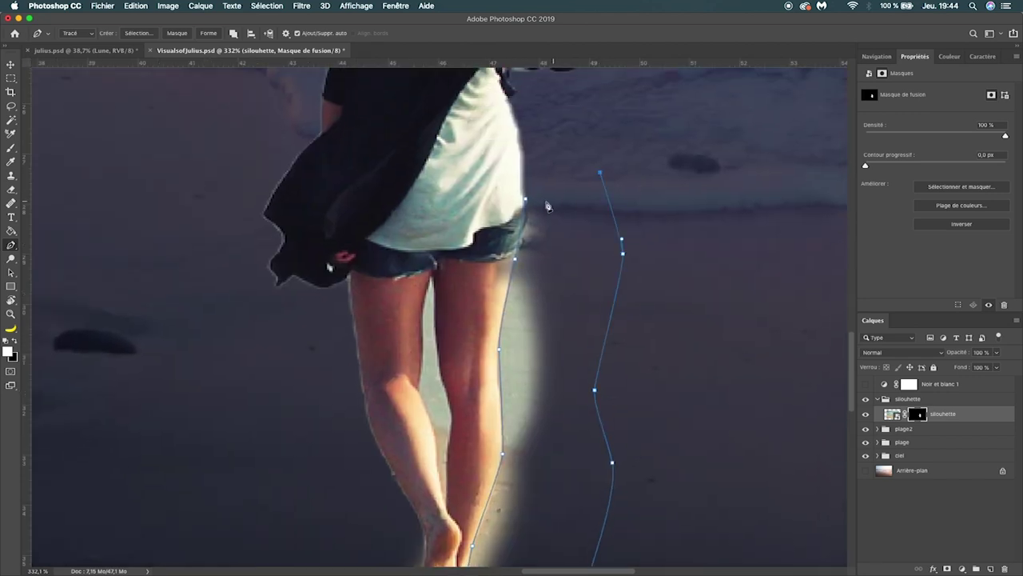
{"action": "left_click", "coordinate": [525, 198]}
- Convert the traced leg path into a selection
{"action": "right_click", "coordinate": [546, 221]}
{"action": "left_click", "coordinate": [601, 265]}
{"action": "left_click", "coordinate": [530, 210]}
{"action": "key", "text": "b"}
{"action": "scroll", "coordinate": [520, 316], "scroll_direction": "down", "scroll_amount": 5}
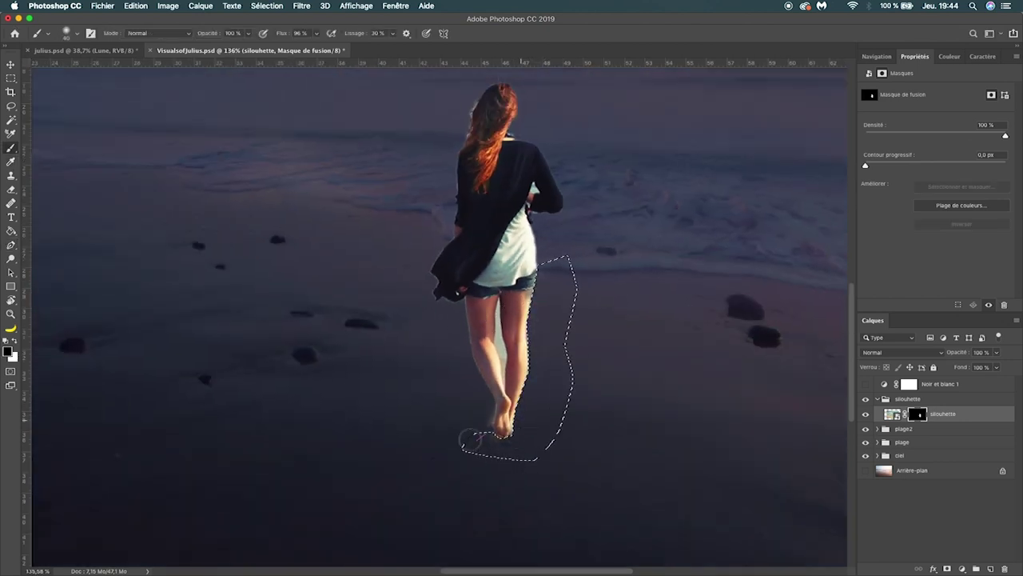
- Deselect and trace a Pen path around the gap between the woman's legs
{"action": "key", "text": "ctrl+d"}
{"action": "scroll", "coordinate": [497, 344], "scroll_direction": "up", "scroll_amount": 5}
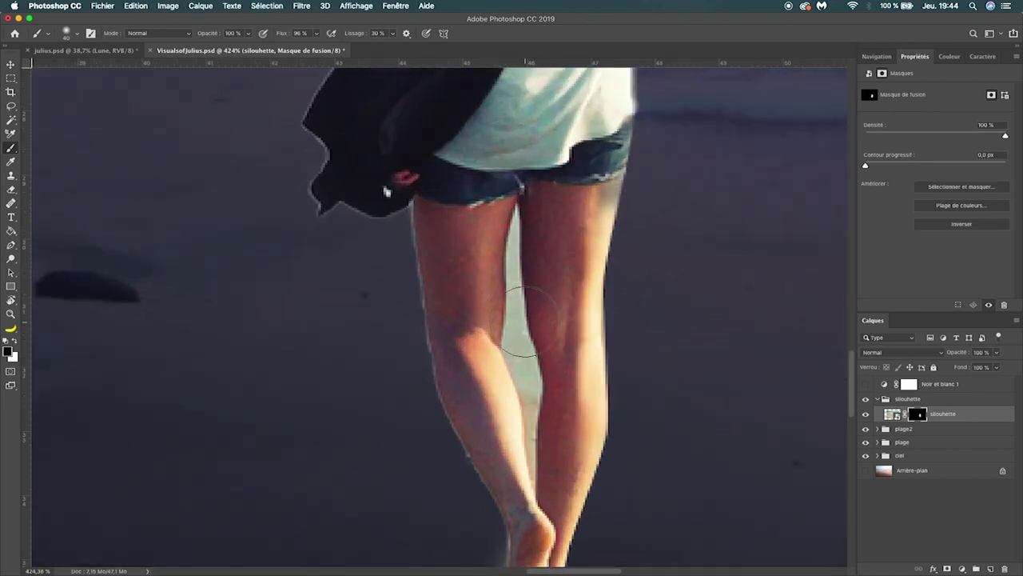
{"action": "key", "text": "p"}
{"action": "left_click", "coordinate": [502, 332]}
{"action": "left_click", "coordinate": [522, 402]}
{"action": "left_click", "coordinate": [533, 490]}
{"action": "left_click", "coordinate": [540, 395]}
{"action": "left_click", "coordinate": [538, 359]}
{"action": "left_click", "coordinate": [522, 321]}
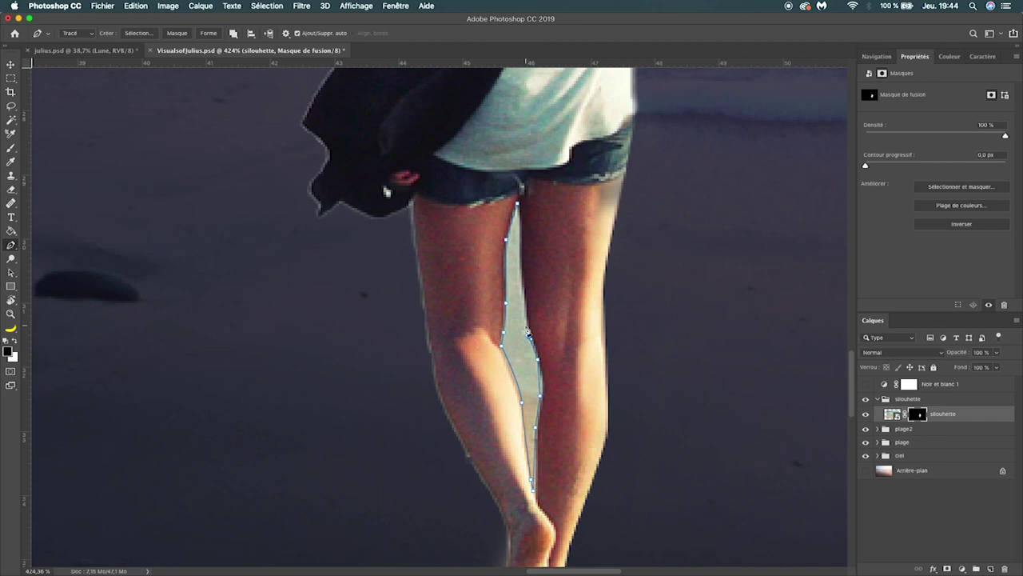
{"action": "left_click", "coordinate": [518, 206]}
- Turn the leg-gap path into a selection and paint it black on the mask
{"action": "right_click", "coordinate": [514, 259]}
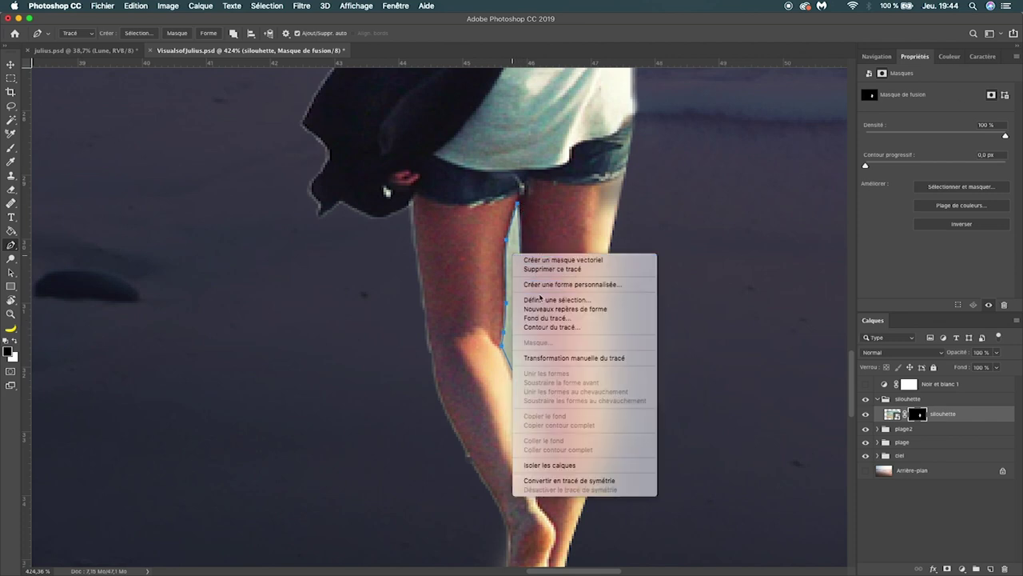
{"action": "left_click", "coordinate": [556, 299]}
{"action": "left_click", "coordinate": [537, 209]}
{"action": "key", "text": "b"}
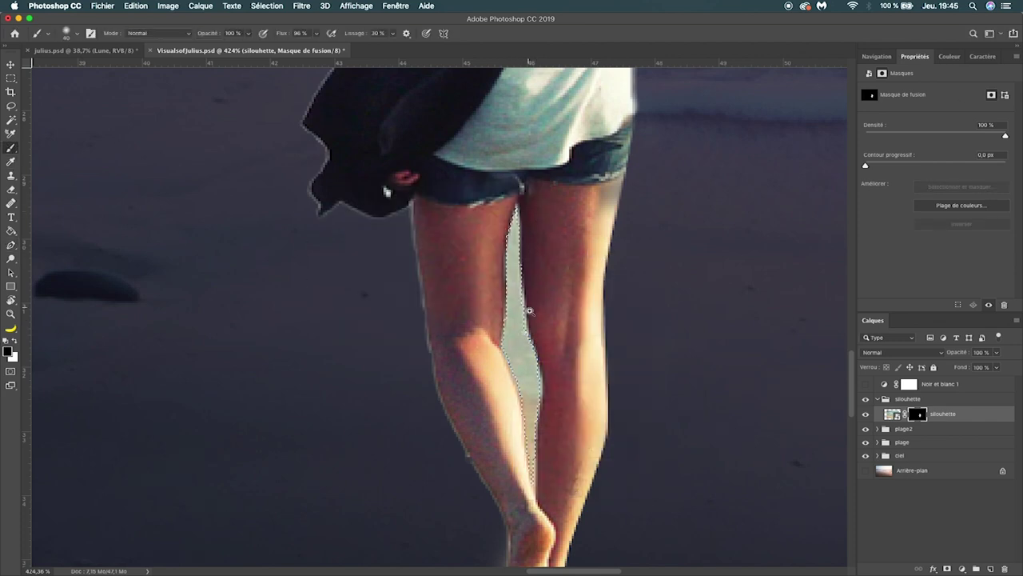
{"action": "left_click_drag", "start_coordinate": [530, 251], "coordinate": [520, 480]}
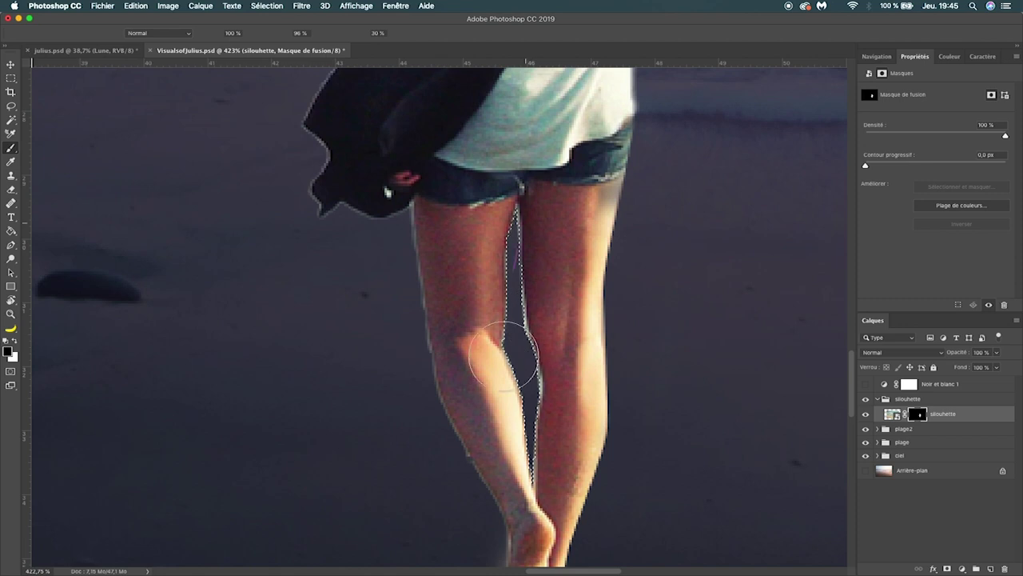
{"action": "key", "text": "super+d"}
{"action": "mouse_move", "coordinate": [432, 484]}
{"action": "left_mouse_down"}
{"action": "mouse_move", "coordinate": [357, 493]}
{"action": "mouse_move", "coordinate": [546, 288]}
{"action": "mouse_move", "coordinate": [558, 290]}
{"action": "left_mouse_up"}
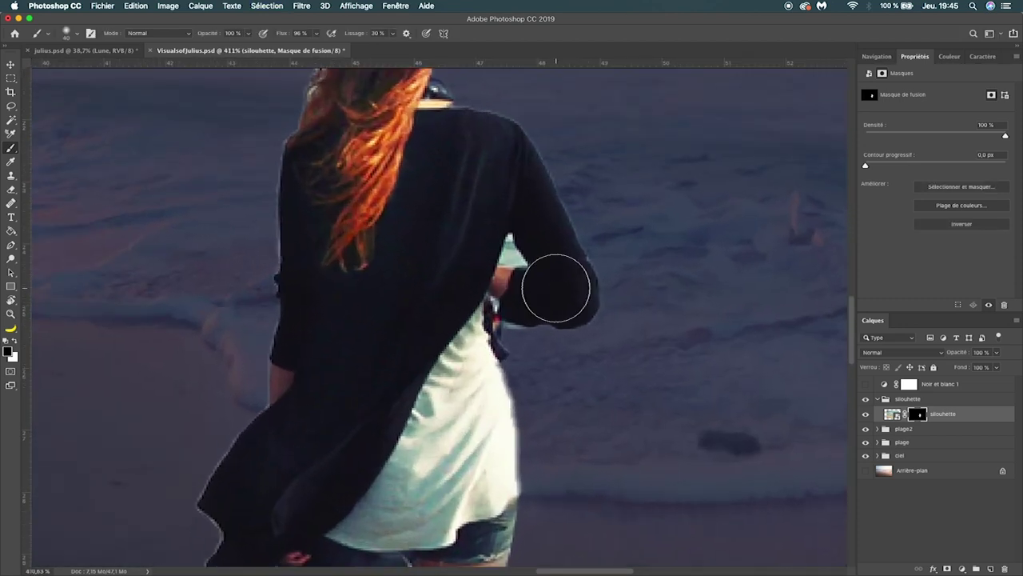
- Select the gap under the woman's arm with a path and paint it black on the mask
{"action": "key", "text": "p"}
{"action": "left_click", "coordinate": [510, 238]}
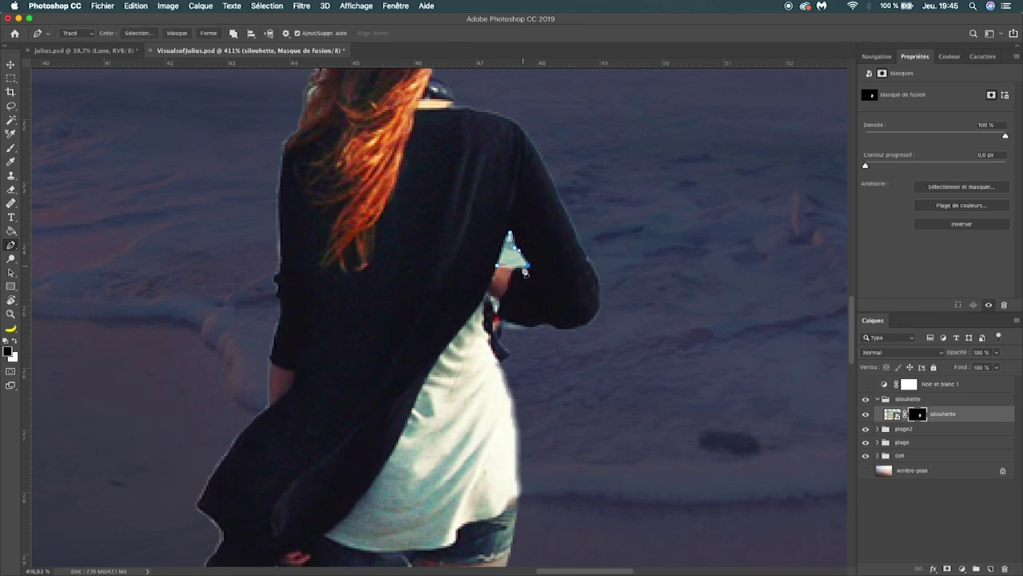
{"action": "right_click", "coordinate": [504, 254]}
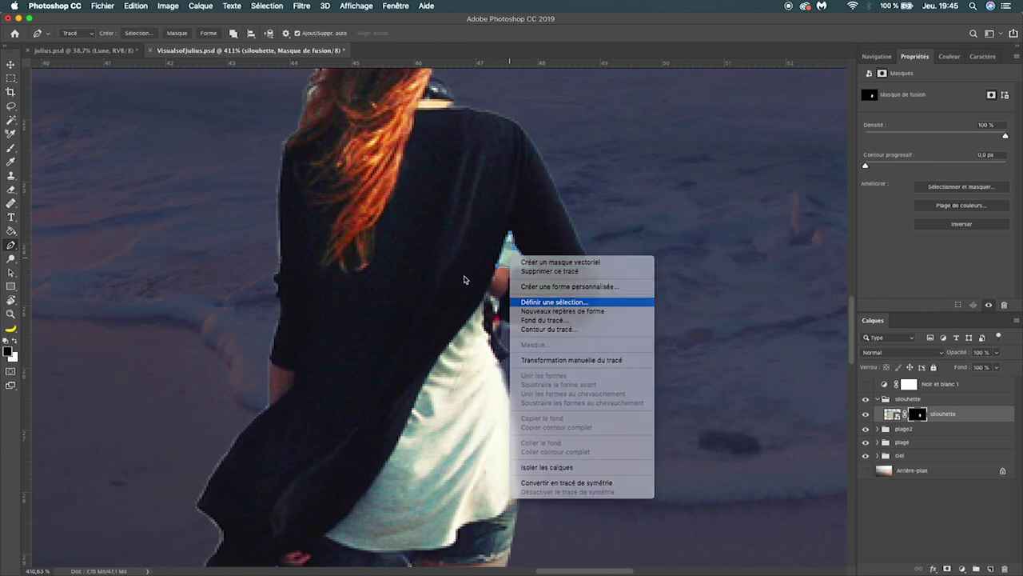
{"action": "left_click", "coordinate": [552, 304]}
{"action": "left_click", "coordinate": [536, 209]}
{"action": "key", "text": "b"}
{"action": "left_click_drag", "start_coordinate": [526, 262], "coordinate": [511, 255]}
{"action": "key", "text": "ctrl+d"}
{"action": "left_click_drag", "start_coordinate": [462, 417], "coordinate": [304, 421]}
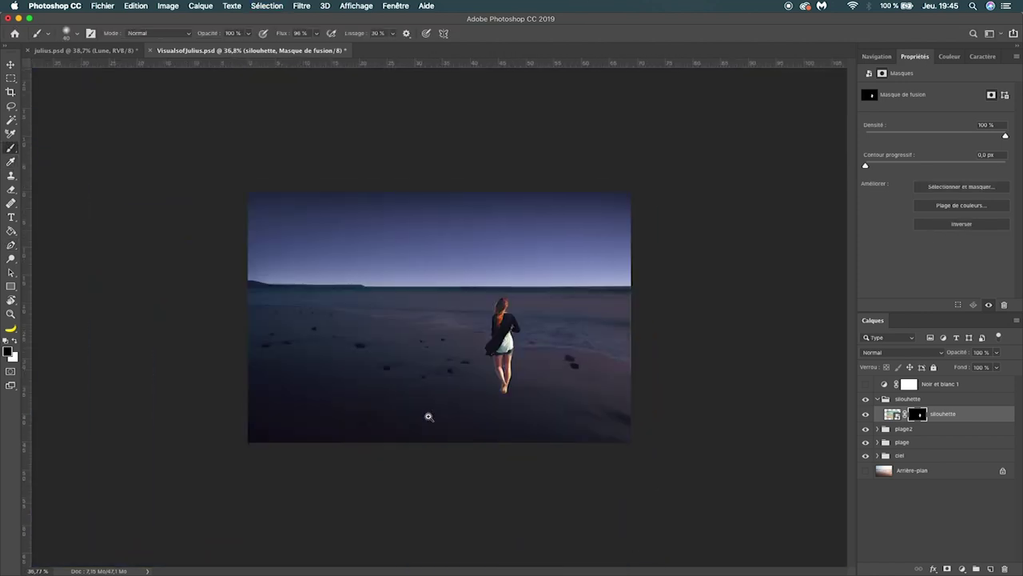
- Move the woman slightly right and enlarge her with a free transform
{"action": "key", "text": "v"}
{"action": "left_click_drag", "start_coordinate": [509, 365], "coordinate": [514, 359]}
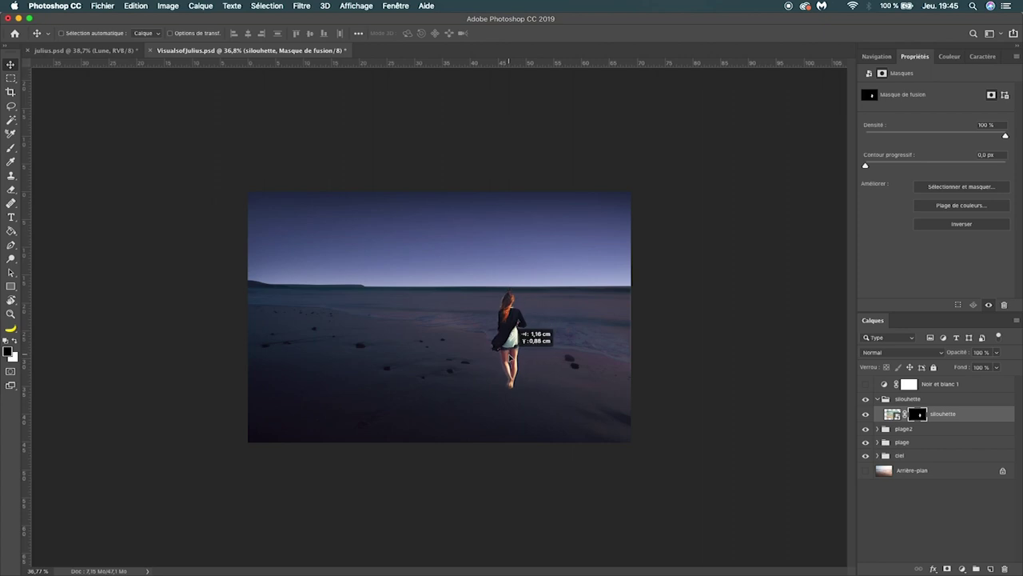
{"action": "key", "text": "ctrl+t"}
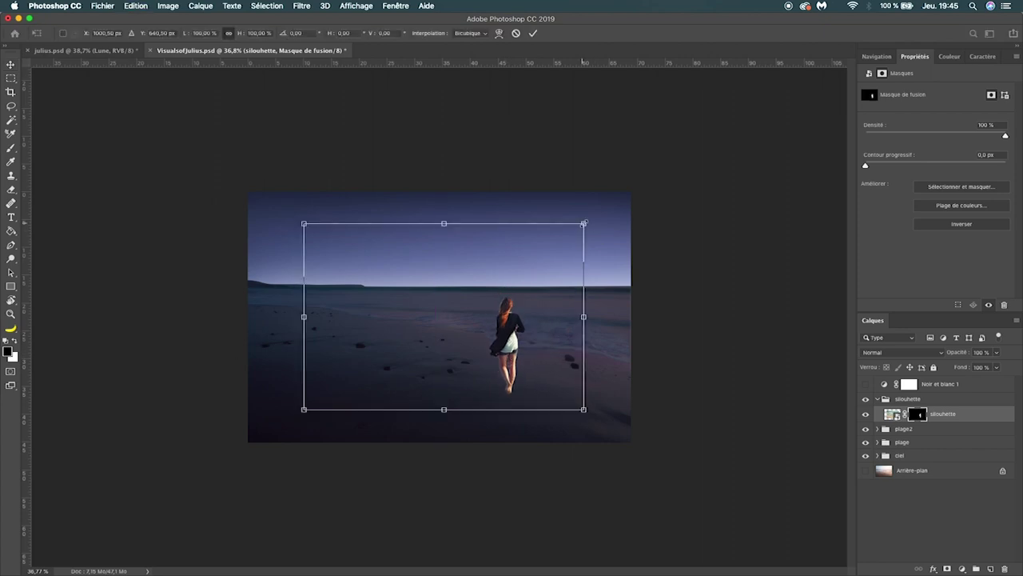
{"action": "left_click_drag", "start_coordinate": [584, 223], "coordinate": [616, 201]}
{"action": "left_click_drag", "start_coordinate": [576, 300], "coordinate": [556, 298]}
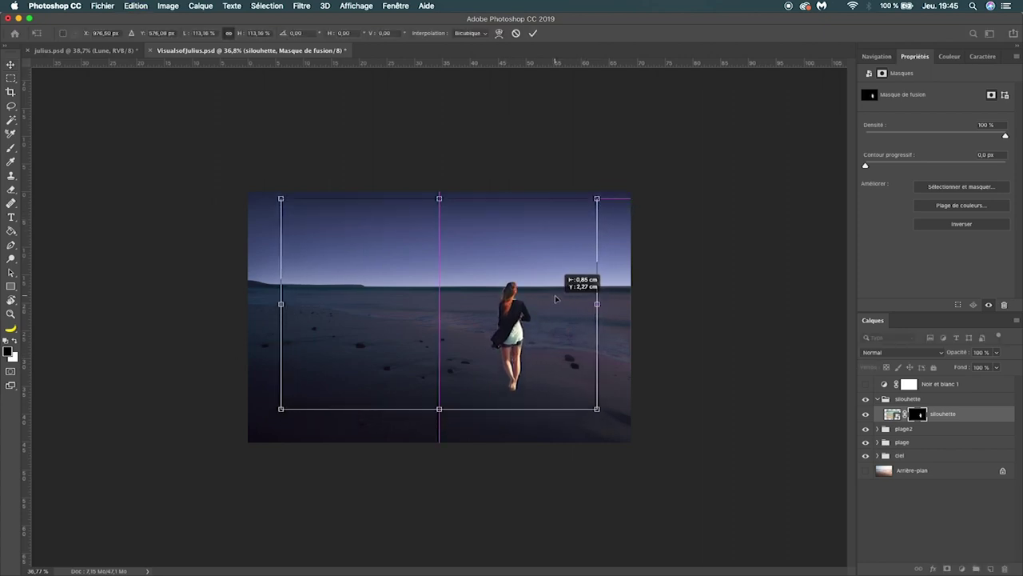
{"action": "key", "text": "Return"}
- Scale the woman back down slightly, nudge her right and down, and show Noir et blanc 1
{"action": "key", "text": "ctrl+t"}
{"action": "left_click_drag", "start_coordinate": [597, 199], "coordinate": [582, 208]}
{"action": "key", "text": "Return"}
{"action": "key", "text": "Right"}
{"action": "key", "text": "Right"}
{"action": "key", "text": "Right"}
{"action": "key", "text": "Down"}
{"action": "key", "text": "Right"}
{"action": "key", "text": "Down"}
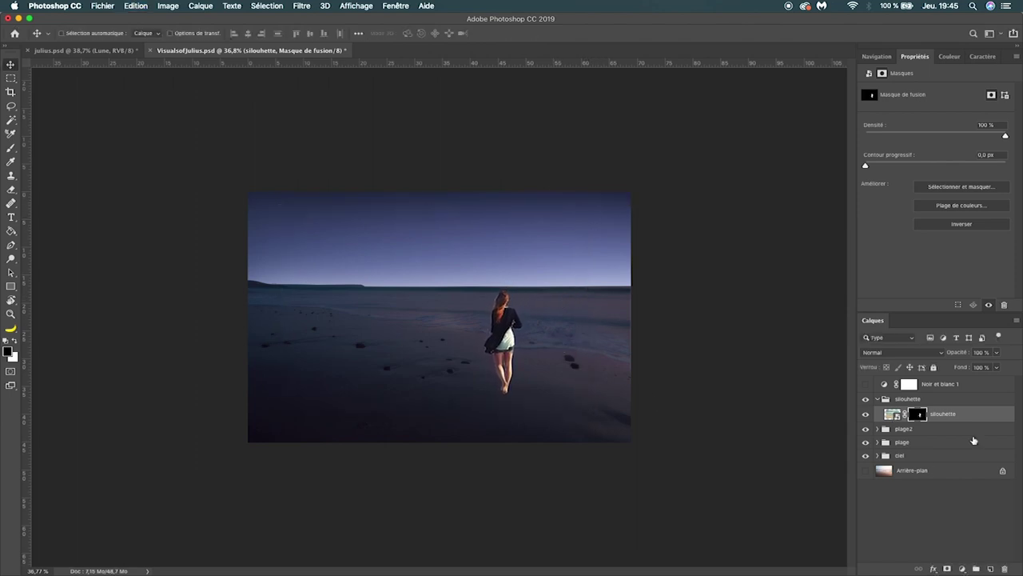
{"action": "left_click", "coordinate": [866, 385]}
- Add a curves adjustment clipped to the silhouette layer, darkening the woman's highlights and shadows
{"action": "left_click", "coordinate": [968, 568]}
{"action": "left_click", "coordinate": [943, 417]}
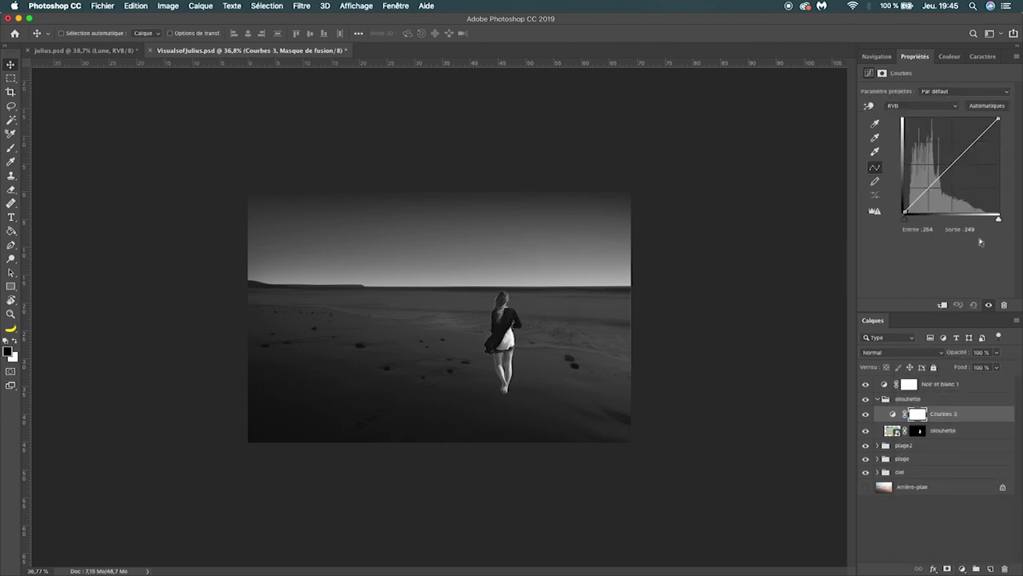
{"action": "left_click", "coordinate": [942, 306]}
{"action": "left_click_drag", "start_coordinate": [998, 119], "coordinate": [1007, 180]}
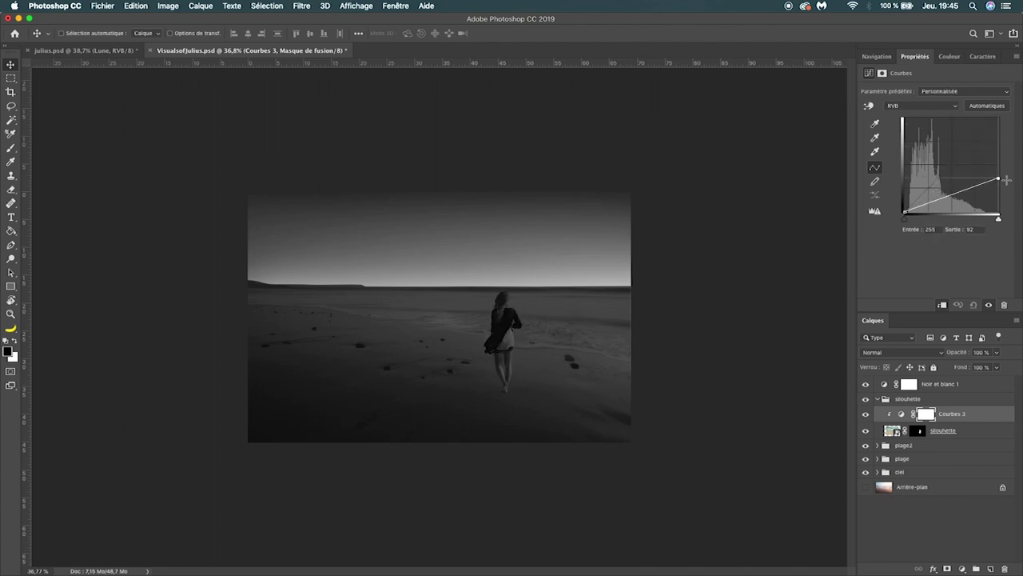
{"action": "left_click_drag", "start_coordinate": [1007, 180], "coordinate": [1005, 190]}
{"action": "left_click_drag", "start_coordinate": [904, 213], "coordinate": [914, 221]}
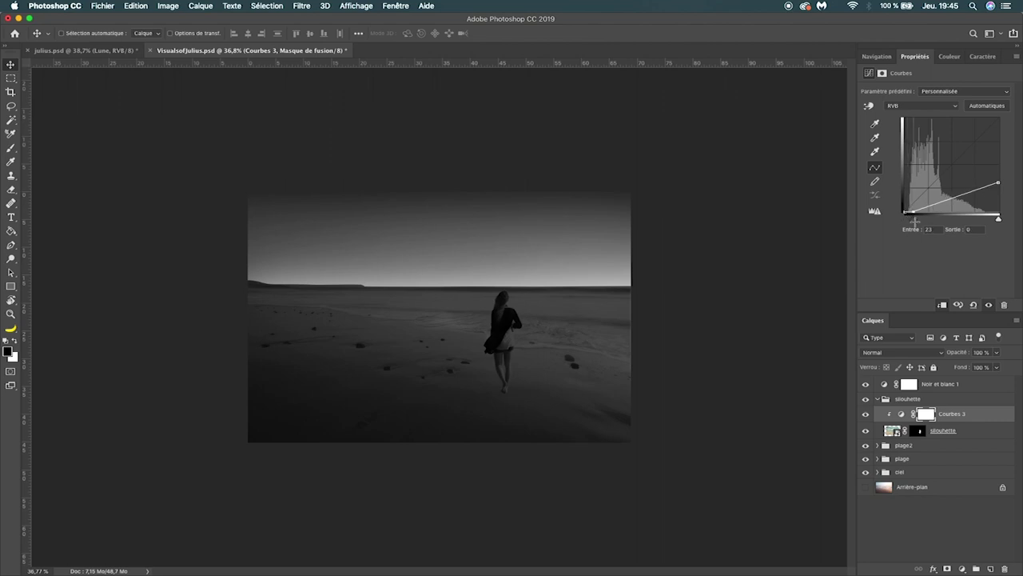
{"action": "left_click_drag", "start_coordinate": [914, 217], "coordinate": [923, 208]}
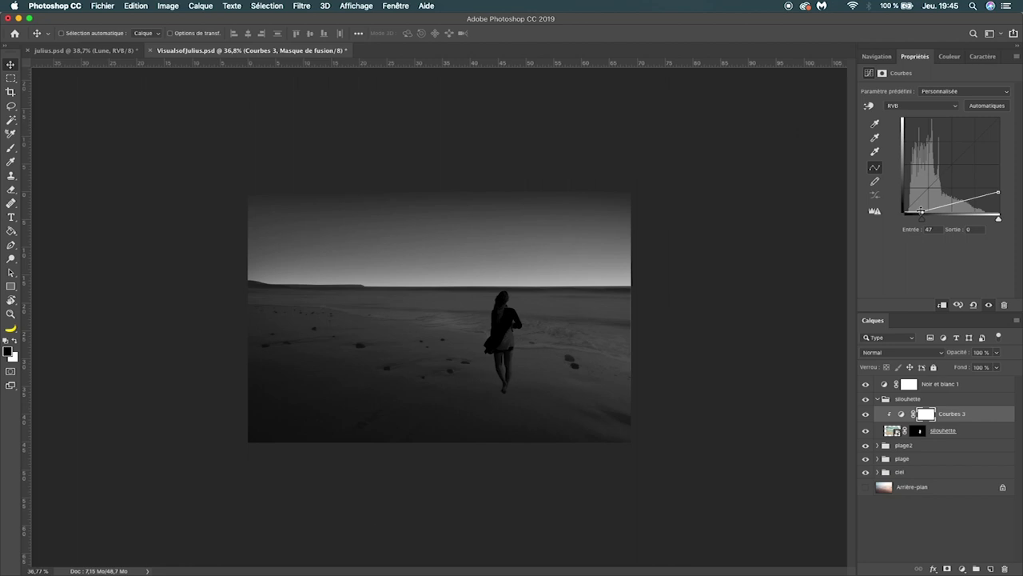
{"action": "left_click_drag", "start_coordinate": [922, 213], "coordinate": [928, 213]}
- Raise the blue curve and lower the red curve to tint the woman blue
{"action": "left_click", "coordinate": [920, 105]}
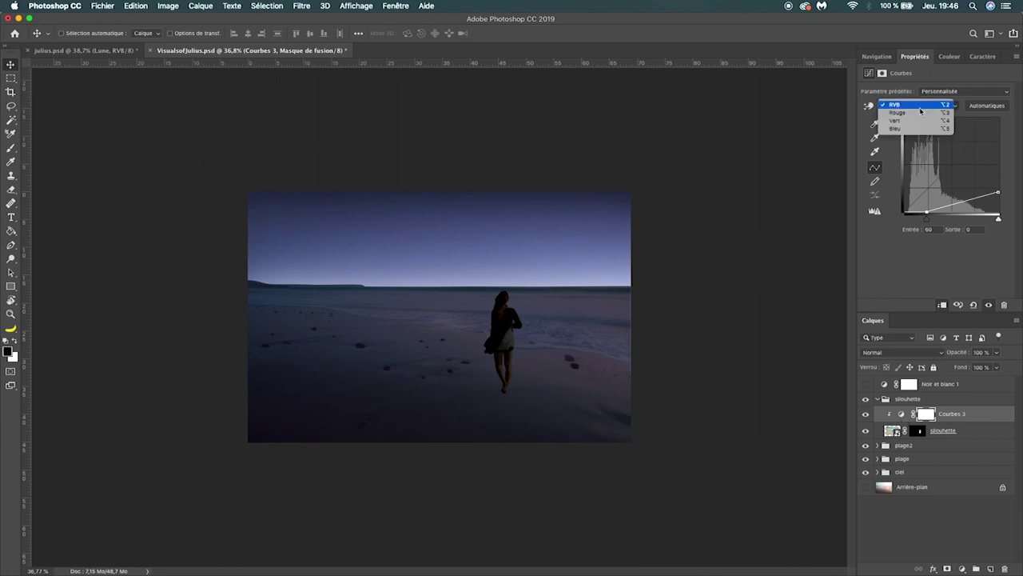
{"action": "left_click", "coordinate": [904, 136]}
{"action": "left_click_drag", "start_coordinate": [954, 166], "coordinate": [944, 154]}
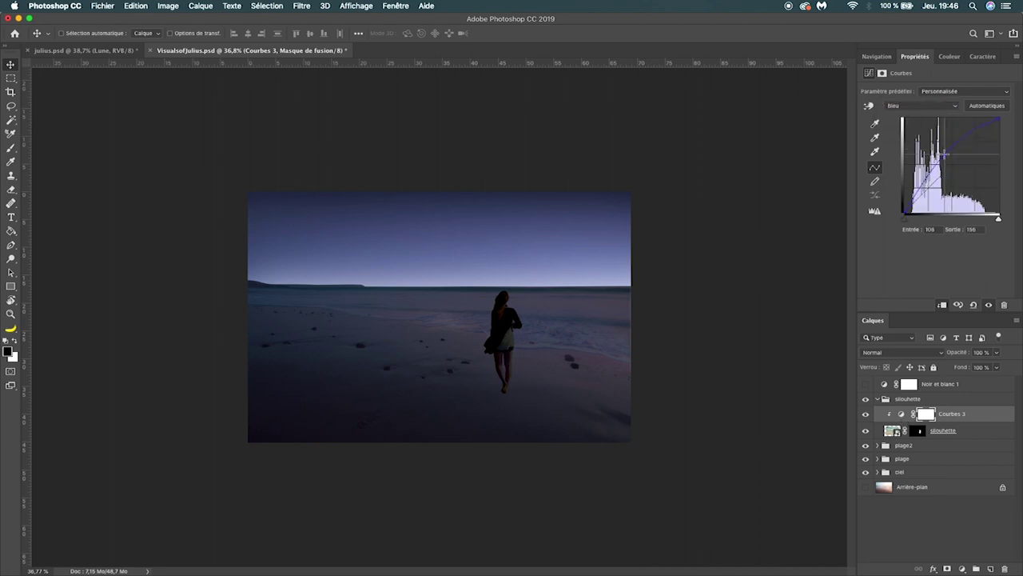
{"action": "left_click_drag", "start_coordinate": [944, 155], "coordinate": [933, 163]}
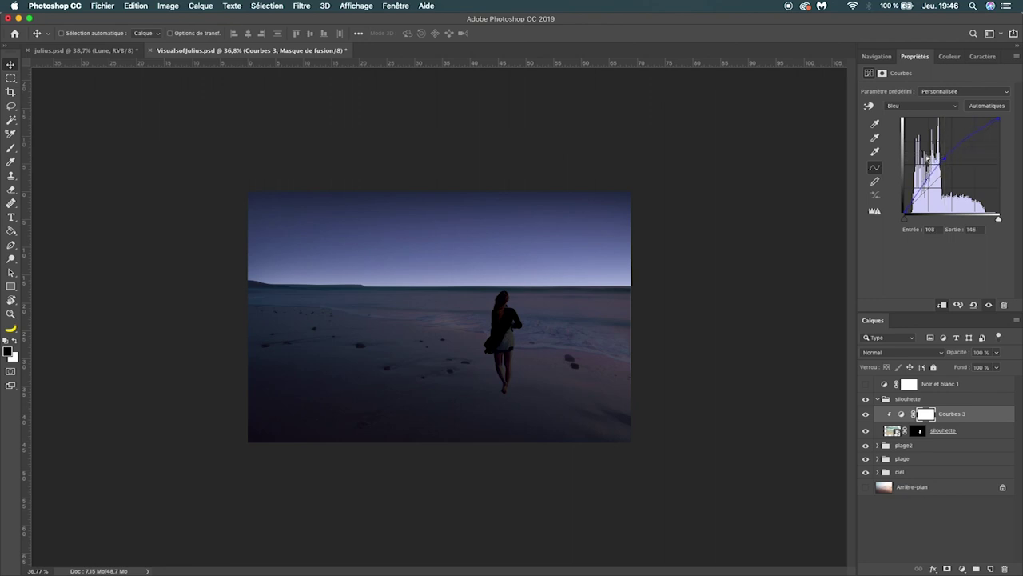
{"action": "left_click", "coordinate": [908, 105]}
{"action": "left_click", "coordinate": [903, 86]}
{"action": "left_click_drag", "start_coordinate": [950, 165], "coordinate": [954, 175]}
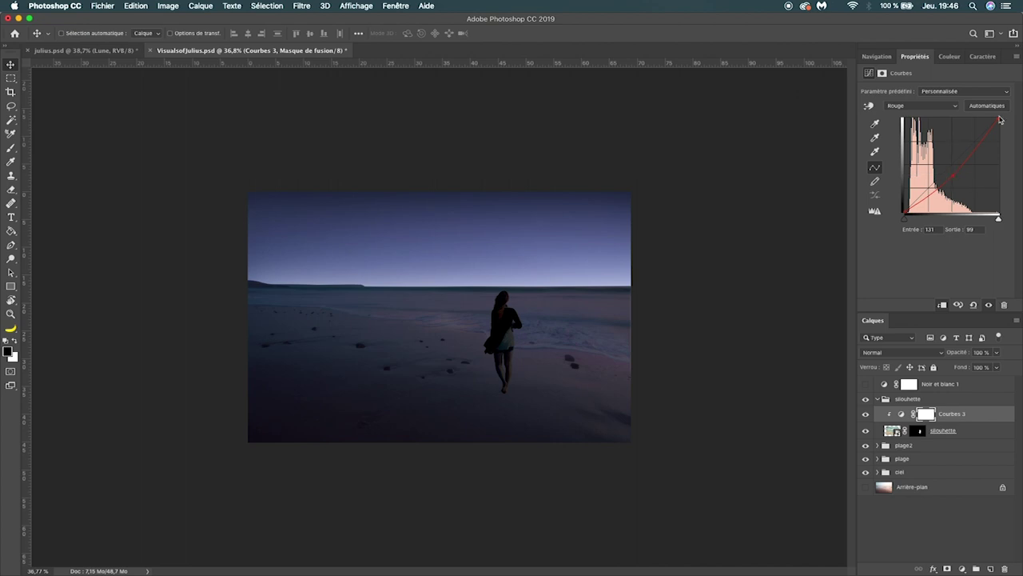
{"action": "left_click_drag", "start_coordinate": [1001, 120], "coordinate": [999, 129]}
- Compare the woman with and without the curves, then add an empty layer above the silhouette
{"action": "left_click", "coordinate": [865, 414]}
{"action": "left_click", "coordinate": [865, 413]}
{"action": "left_click", "coordinate": [865, 414]}
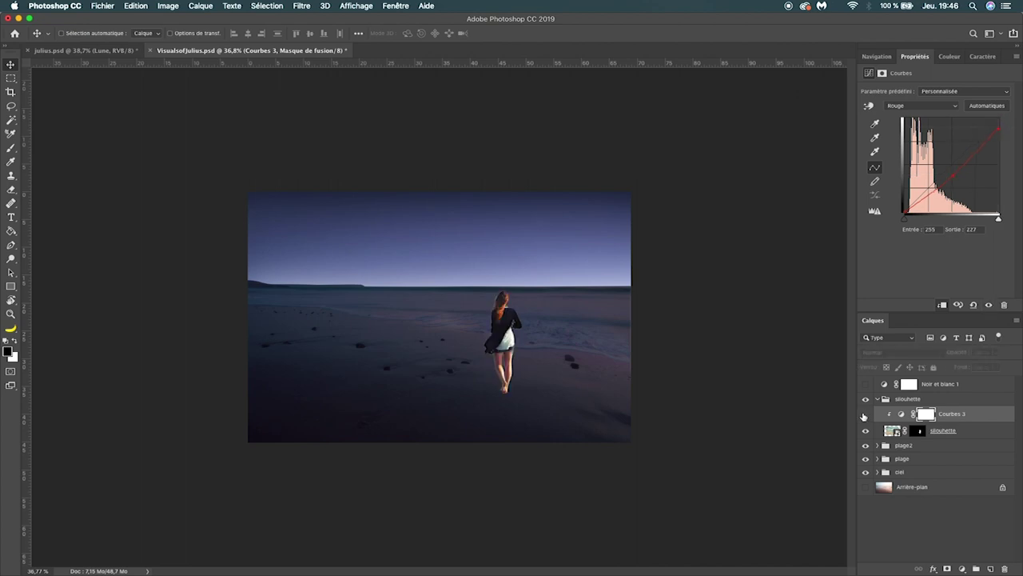
{"action": "left_click", "coordinate": [865, 413]}
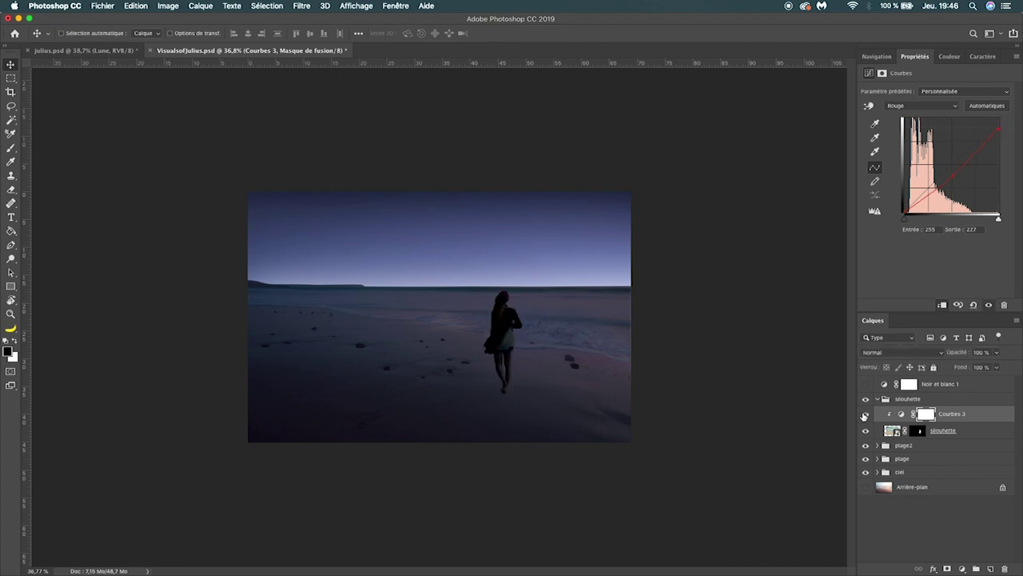
{"action": "left_click", "coordinate": [968, 436]}
{"action": "left_click", "coordinate": [990, 567]}
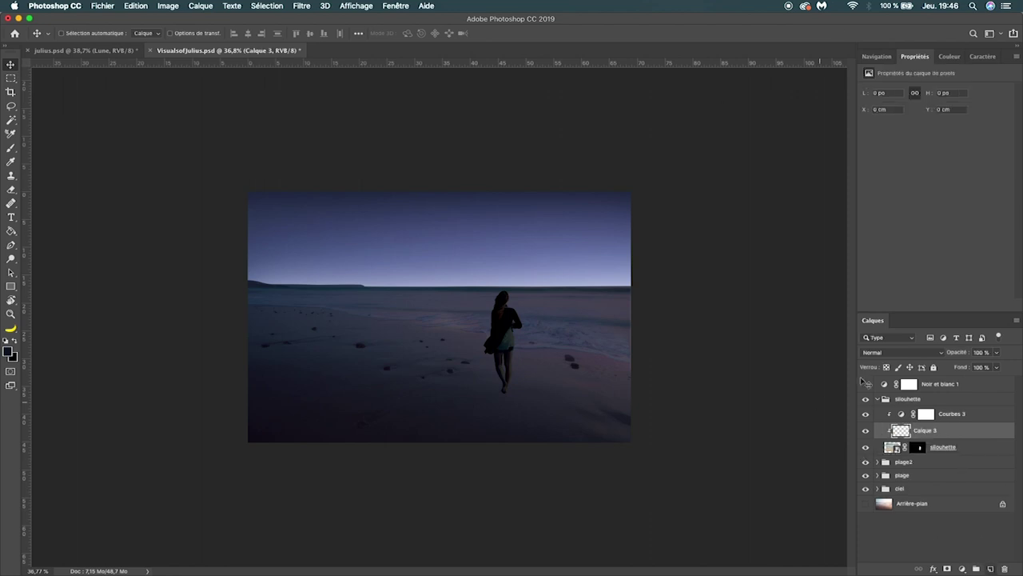
- Move Calque 3 below the silhouette and paint the woman's mask selection solid black on it
{"action": "left_click_drag", "start_coordinate": [944, 429], "coordinate": [941, 455]}
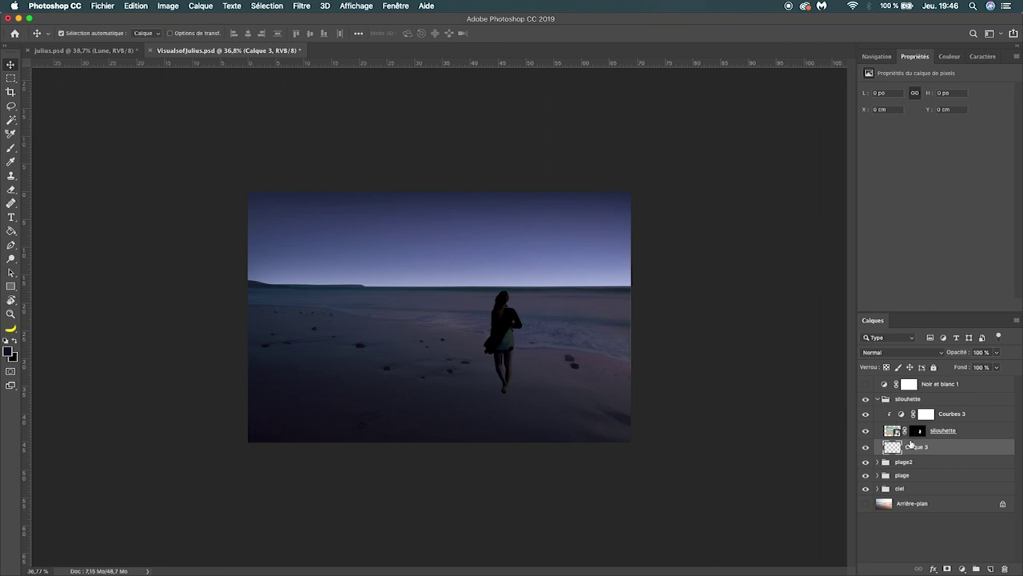
{"action": "left_click", "coordinate": [919, 432], "text": "ctrl"}
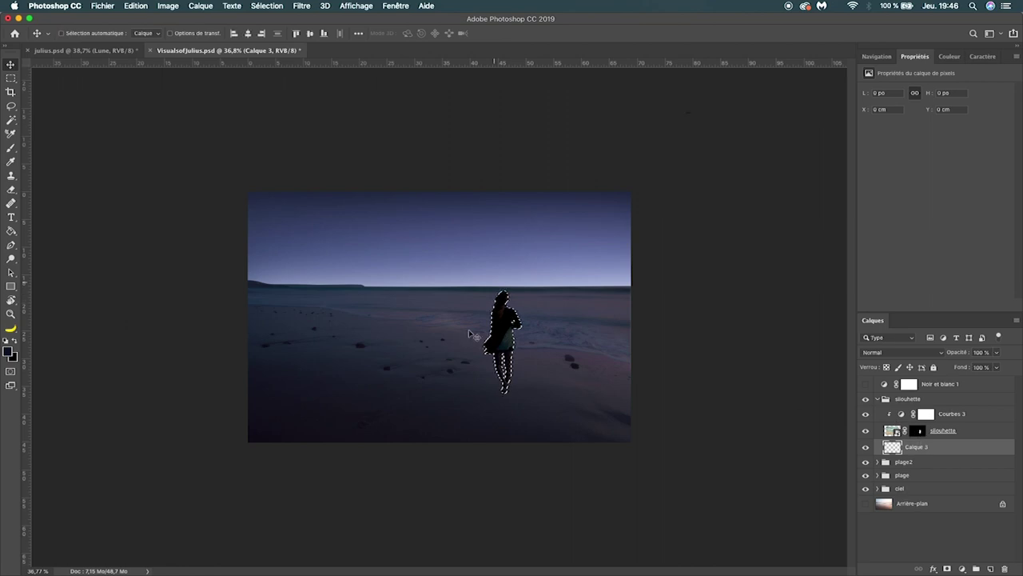
{"action": "key", "text": "b"}
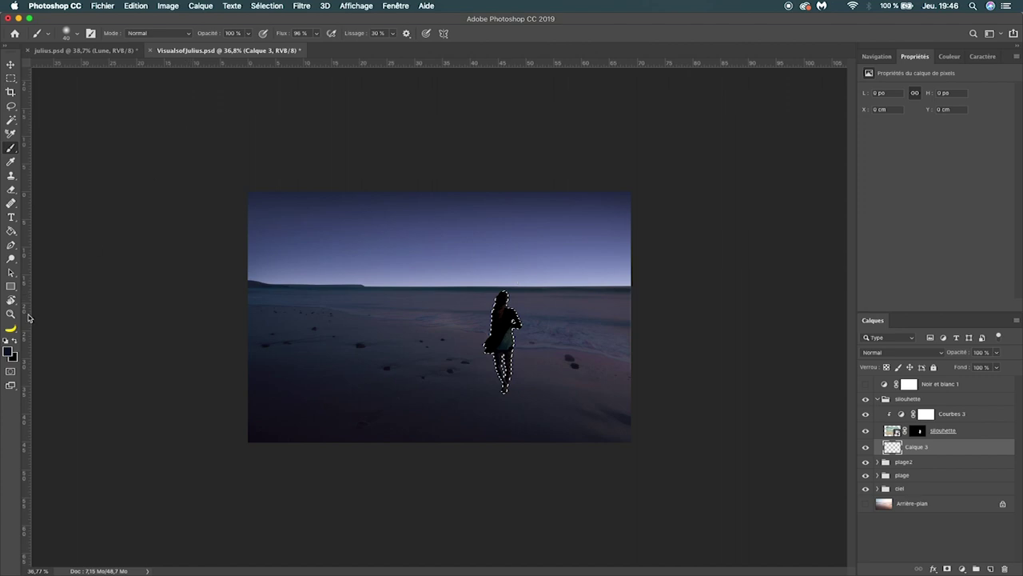
{"action": "left_click", "coordinate": [6, 340]}
{"action": "left_click_drag", "start_coordinate": [446, 341], "coordinate": [487, 340]}
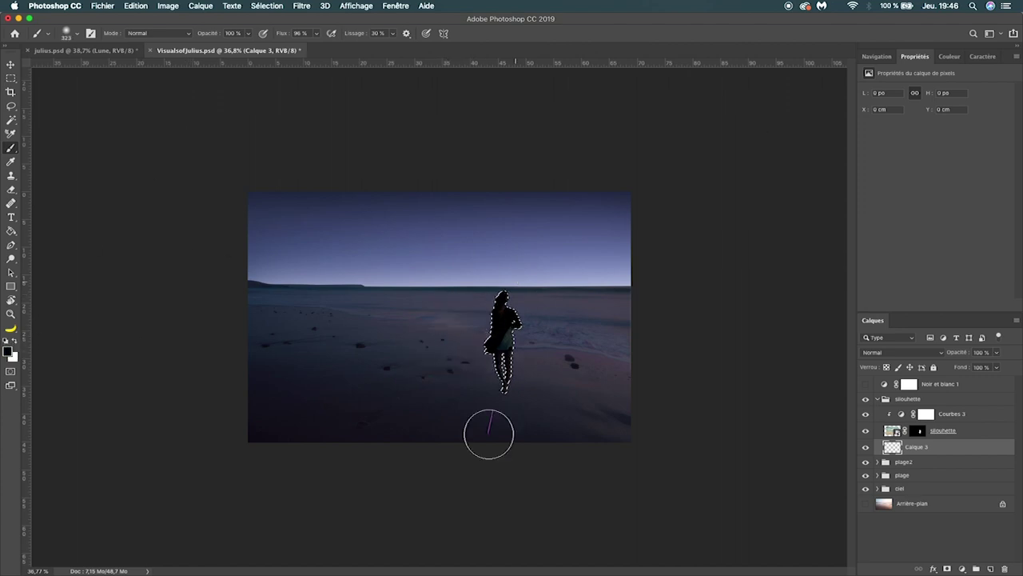
{"action": "left_click", "coordinate": [865, 430]}
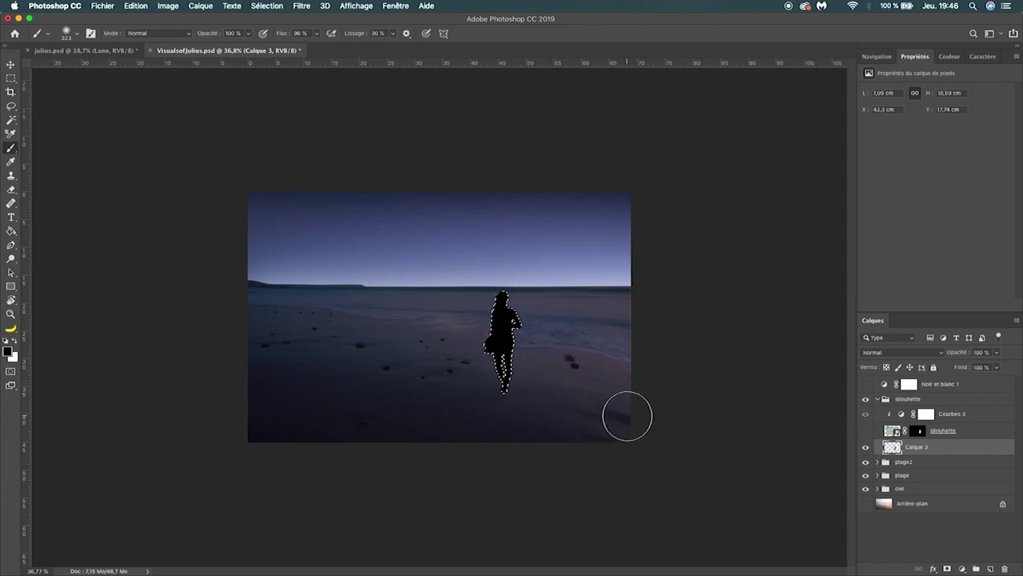
{"action": "key", "text": "ctrl+d"}
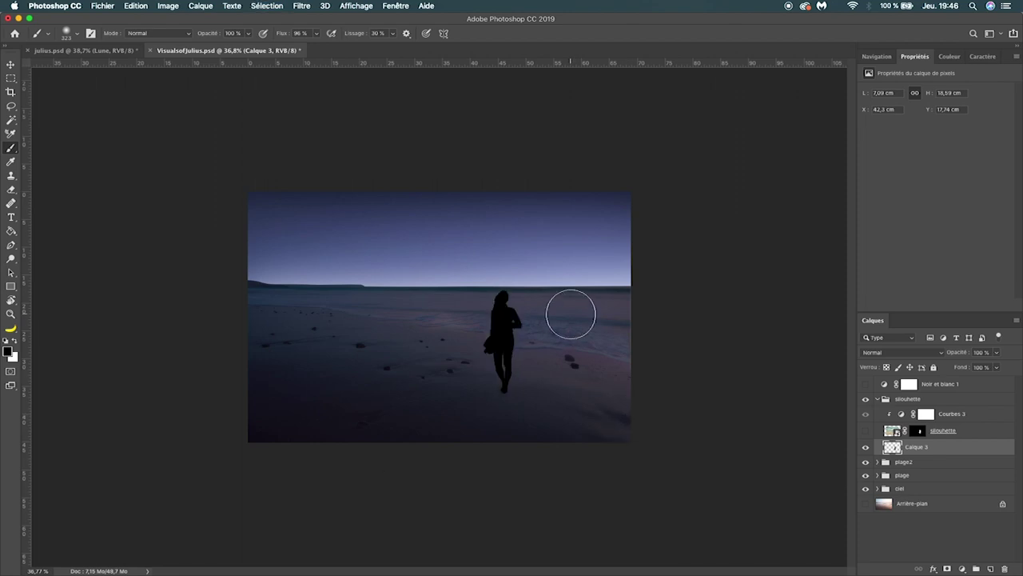
- Flip the black figure upside down and move it down under the woman's feet
{"action": "key", "text": "v"}
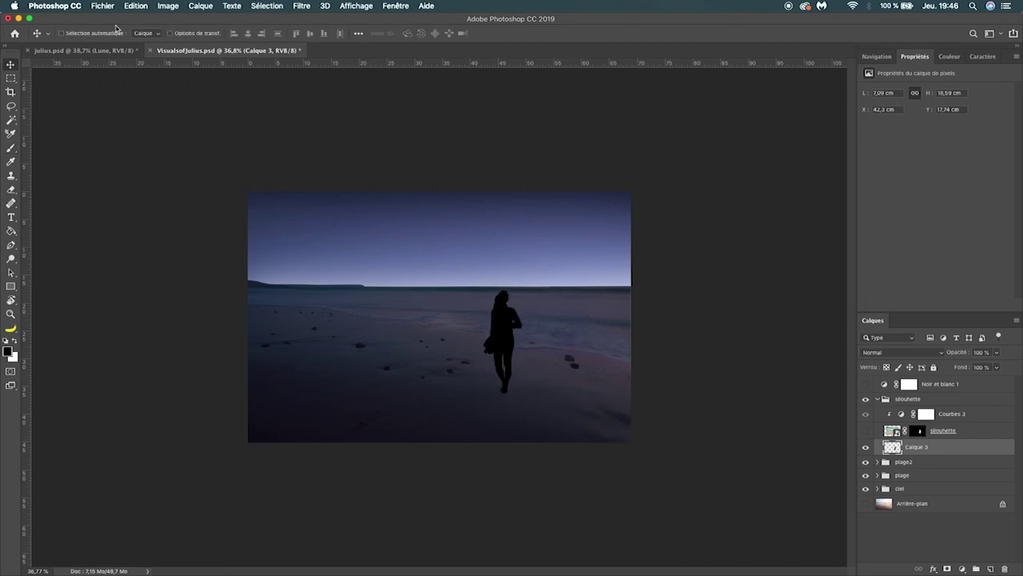
{"action": "left_click", "coordinate": [135, 6]}
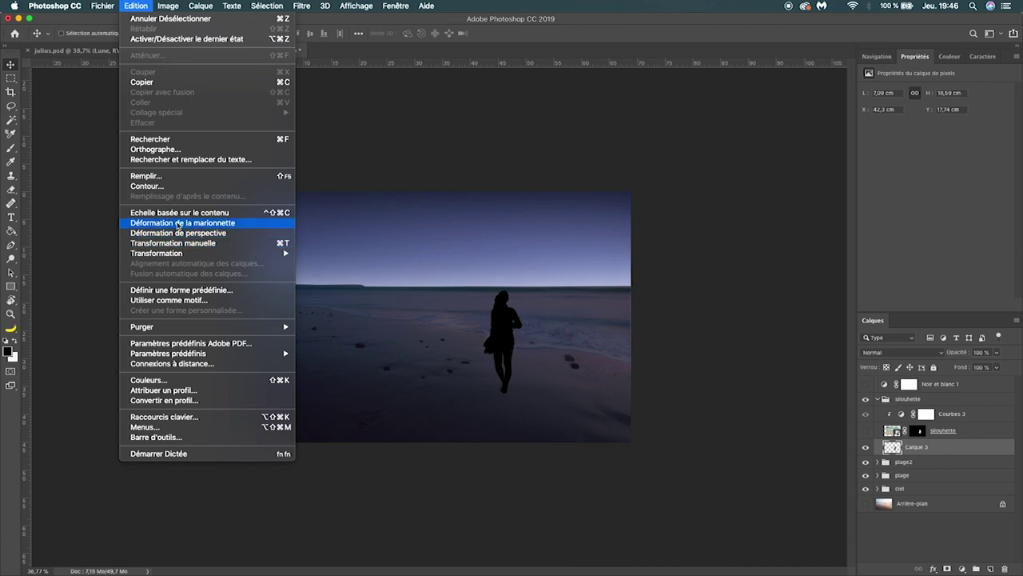
{"action": "mouse_move", "coordinate": [157, 252]}
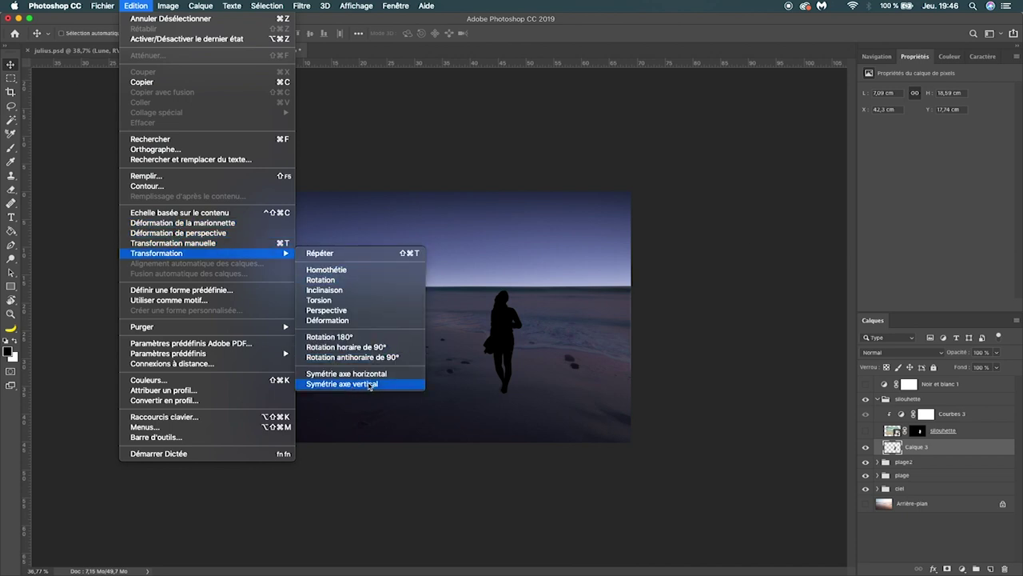
{"action": "left_click", "coordinate": [370, 385]}
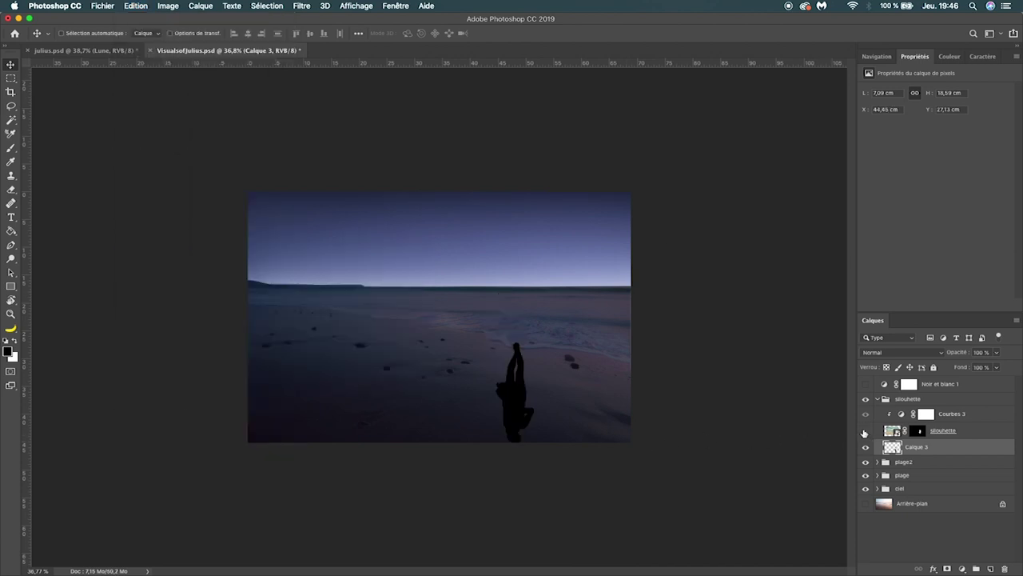
{"action": "left_click", "coordinate": [865, 431]}
{"action": "left_click_drag", "start_coordinate": [519, 391], "coordinate": [507, 435]}
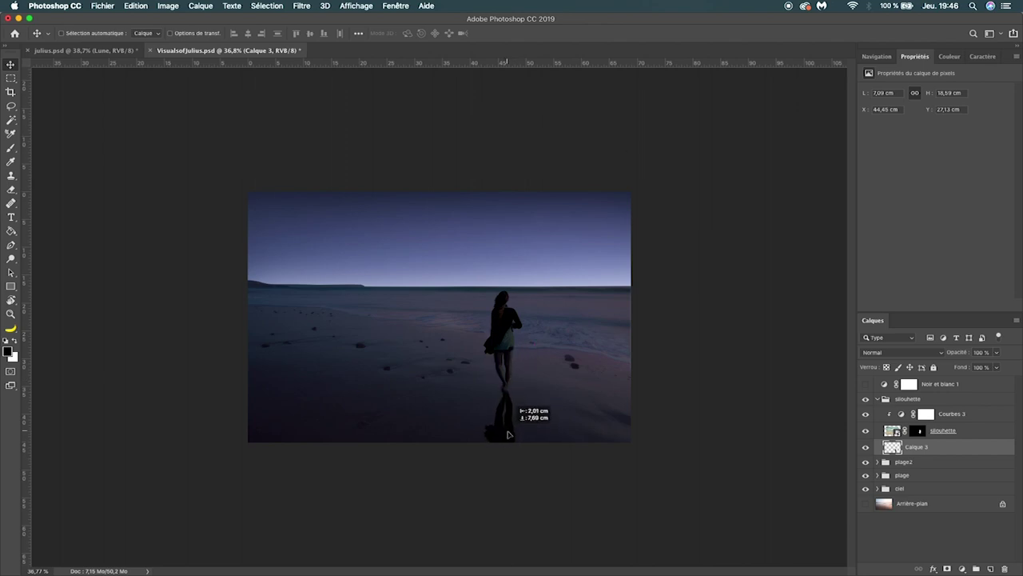
- Free-transform the flipped shadow, rotating and positioning it to lie across the sand
{"action": "key", "text": "ctrl+t"}
{"action": "left_click_drag", "start_coordinate": [539, 393], "coordinate": [558, 366]}
{"action": "left_click_drag", "start_coordinate": [505, 414], "coordinate": [524, 424]}
{"action": "mouse_move", "coordinate": [569, 400]}
{"action": "left_mouse_down"}
{"action": "mouse_move", "coordinate": [567, 366]}
{"action": "mouse_move", "coordinate": [560, 375]}
{"action": "left_mouse_up"}
{"action": "left_click_drag", "start_coordinate": [520, 415], "coordinate": [534, 409]}
{"action": "key", "text": "Return"}
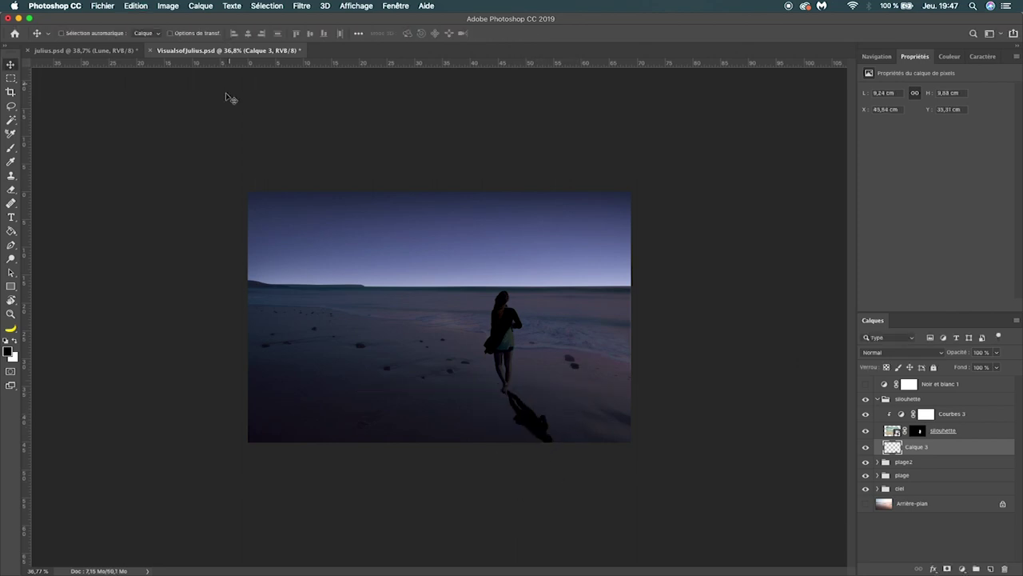
- Perspective-warp the shadow, stretching its far end toward lower right and narrowing it at her feet
{"action": "left_click", "coordinate": [137, 6]}
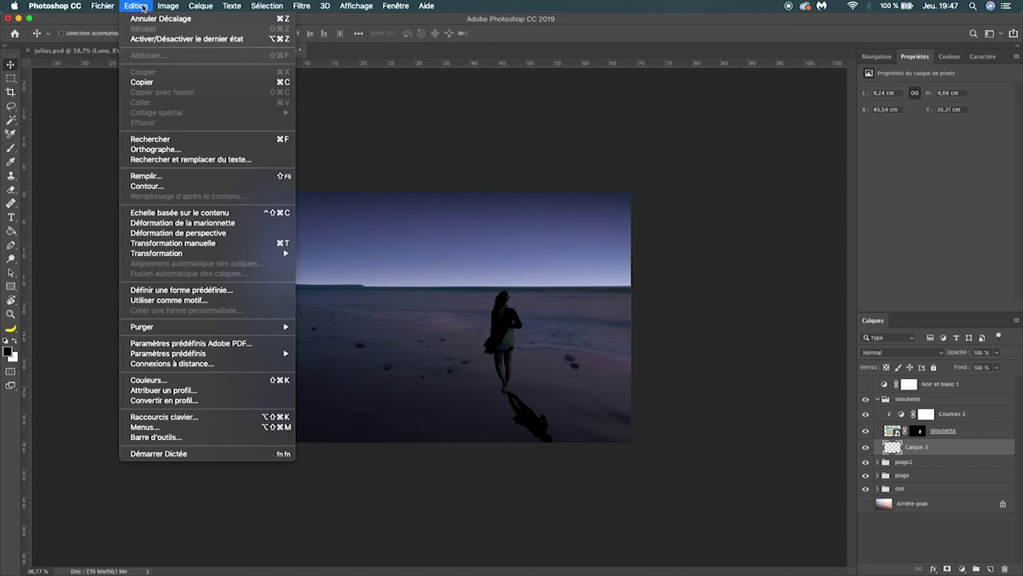
{"action": "left_click", "coordinate": [176, 233]}
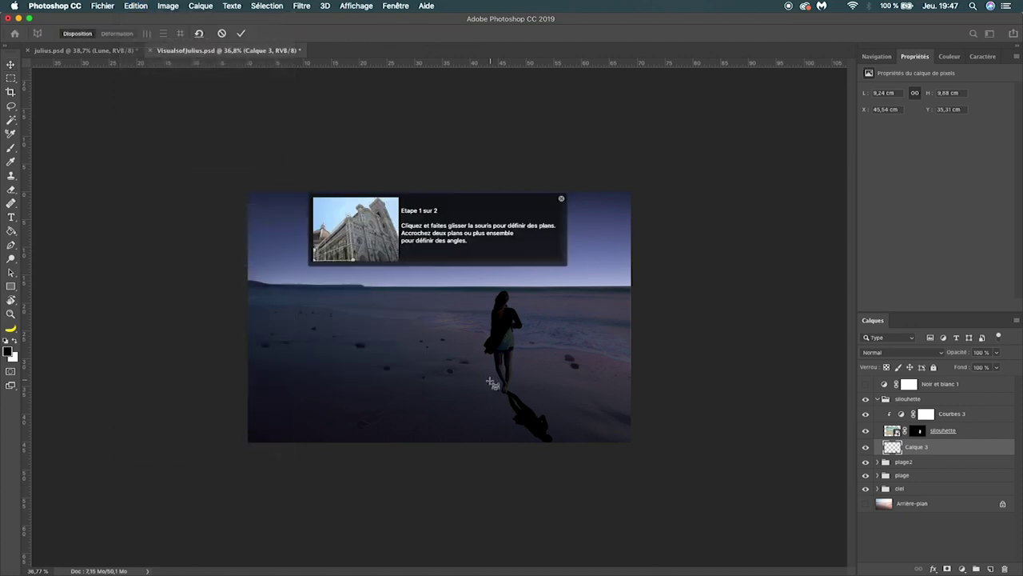
{"action": "left_click_drag", "start_coordinate": [485, 375], "coordinate": [579, 451]}
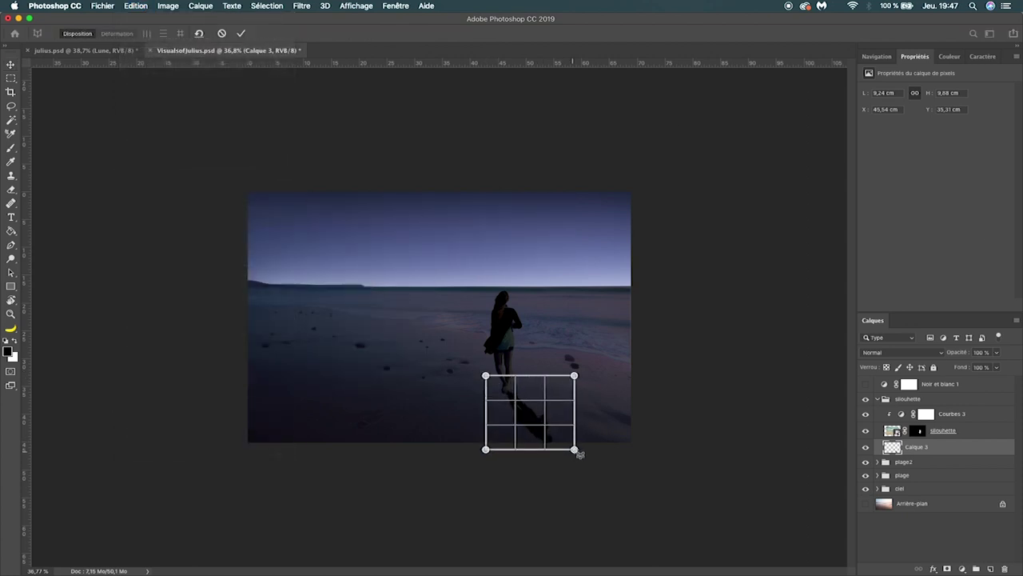
{"action": "key", "text": "w"}
{"action": "left_click_drag", "start_coordinate": [575, 449], "coordinate": [606, 450]}
{"action": "mouse_move", "coordinate": [486, 450]}
{"action": "left_mouse_down"}
{"action": "mouse_move", "coordinate": [486, 480]}
{"action": "mouse_move", "coordinate": [468, 479]}
{"action": "left_mouse_up"}
{"action": "left_click_drag", "start_coordinate": [607, 452], "coordinate": [626, 469]}
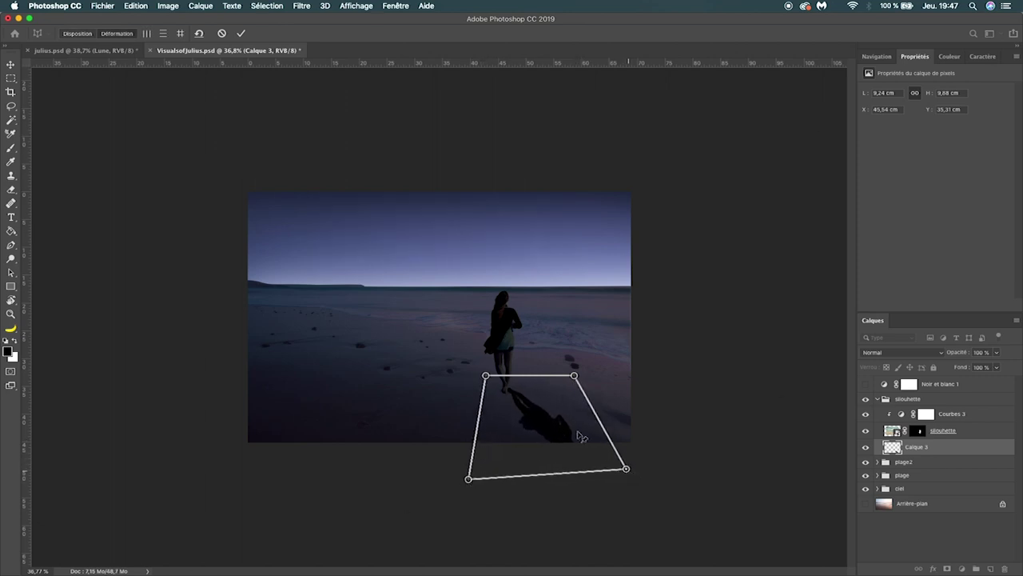
{"action": "left_click_drag", "start_coordinate": [574, 376], "coordinate": [551, 377]}
{"action": "left_click_drag", "start_coordinate": [485, 376], "coordinate": [489, 384]}
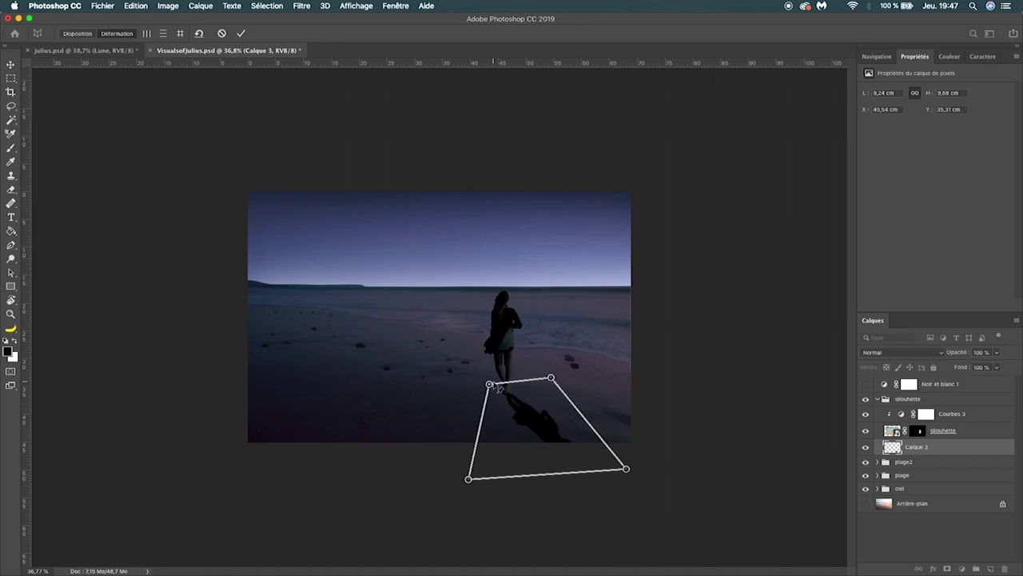
{"action": "key", "text": "Return"}
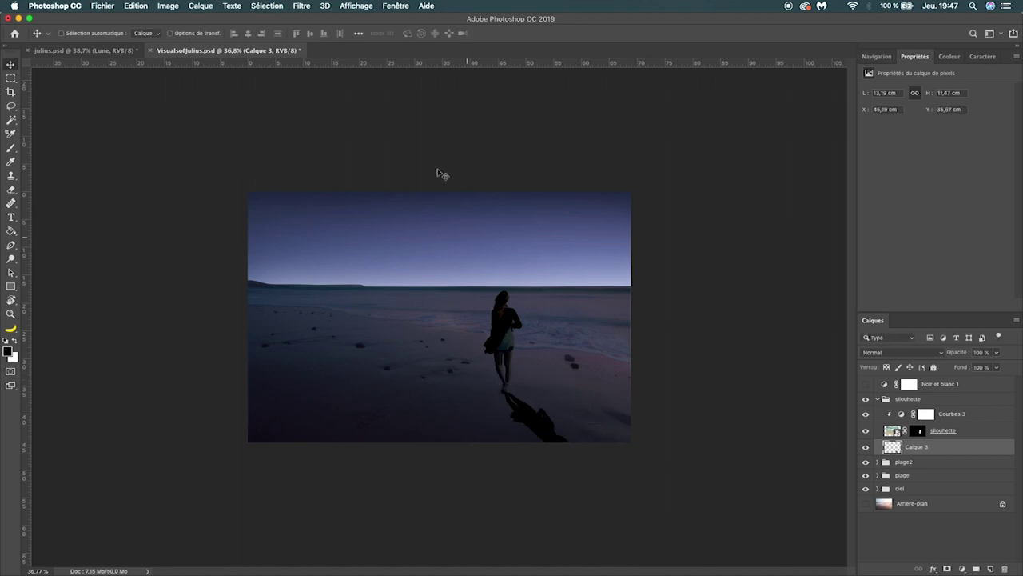
{"action": "left_click", "coordinate": [301, 5]}
{"action": "mouse_move", "coordinate": [307, 163]}
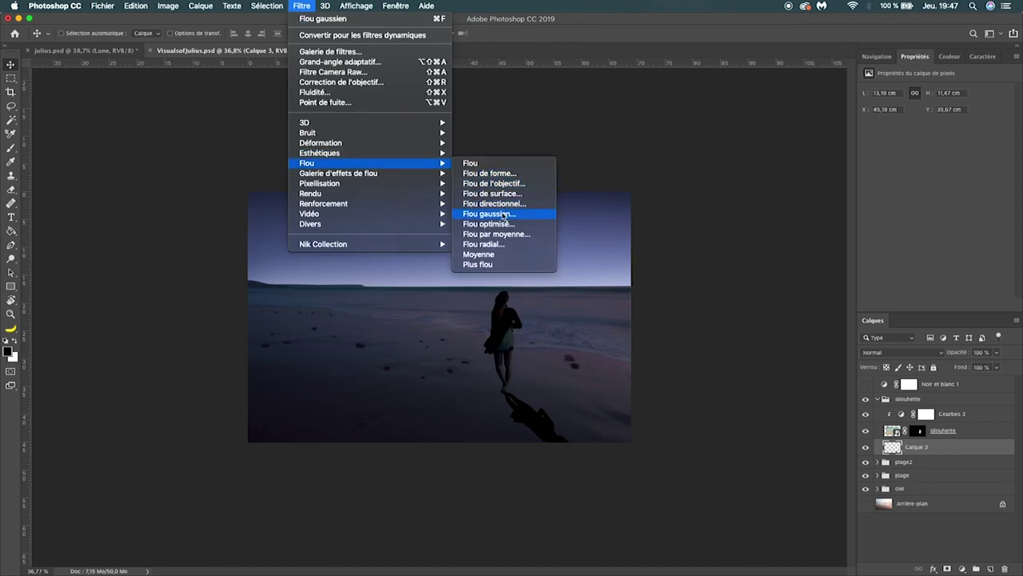
- Blur the shadow with a 0° motion blur of about 129 px and lower its opacity to 51%
{"action": "left_click", "coordinate": [496, 204]}
{"action": "mouse_move", "coordinate": [691, 276]}
{"action": "left_mouse_down"}
{"action": "mouse_move", "coordinate": [711, 277]}
{"action": "mouse_move", "coordinate": [677, 276]}
{"action": "left_mouse_up"}
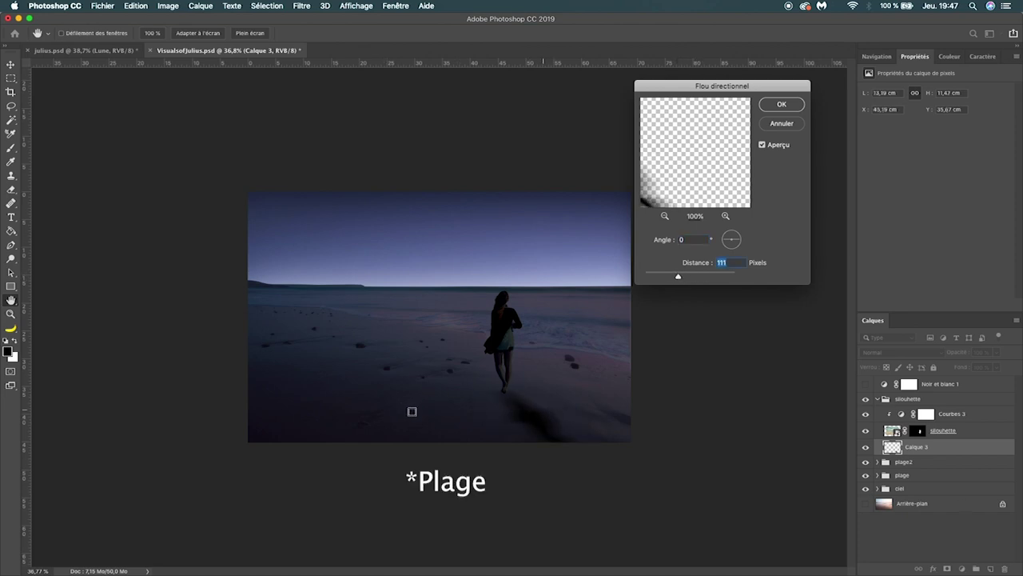
{"action": "left_click_drag", "start_coordinate": [678, 276], "coordinate": [679, 278]}
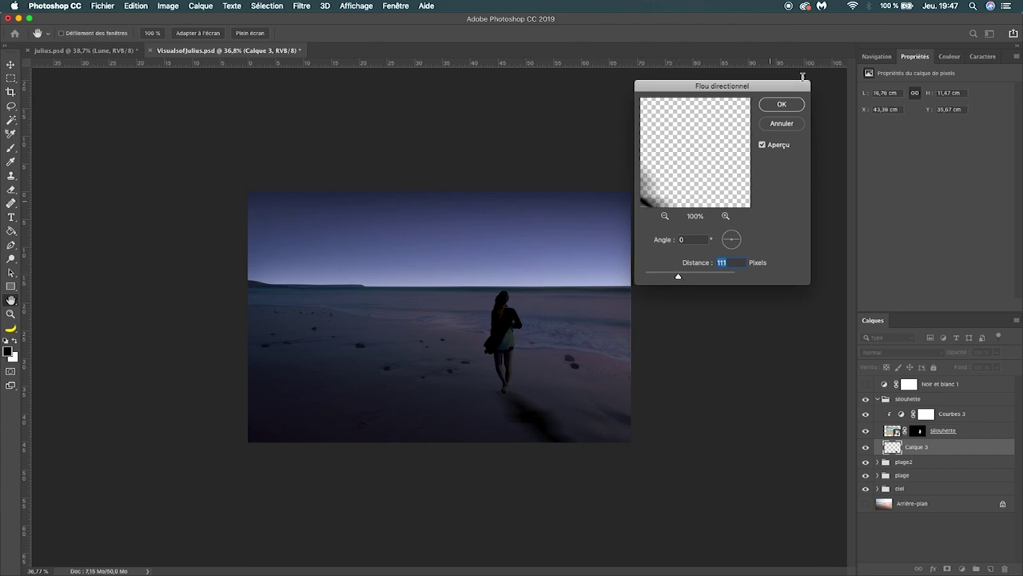
{"action": "left_click", "coordinate": [787, 114]}
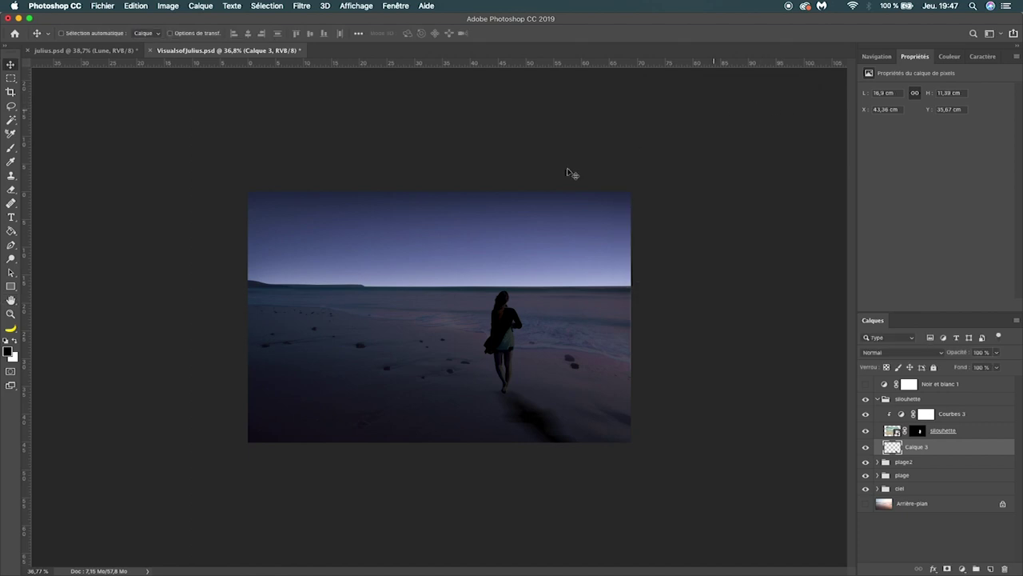
{"action": "left_click", "coordinate": [997, 354]}
{"action": "left_click_drag", "start_coordinate": [998, 366], "coordinate": [971, 366]}
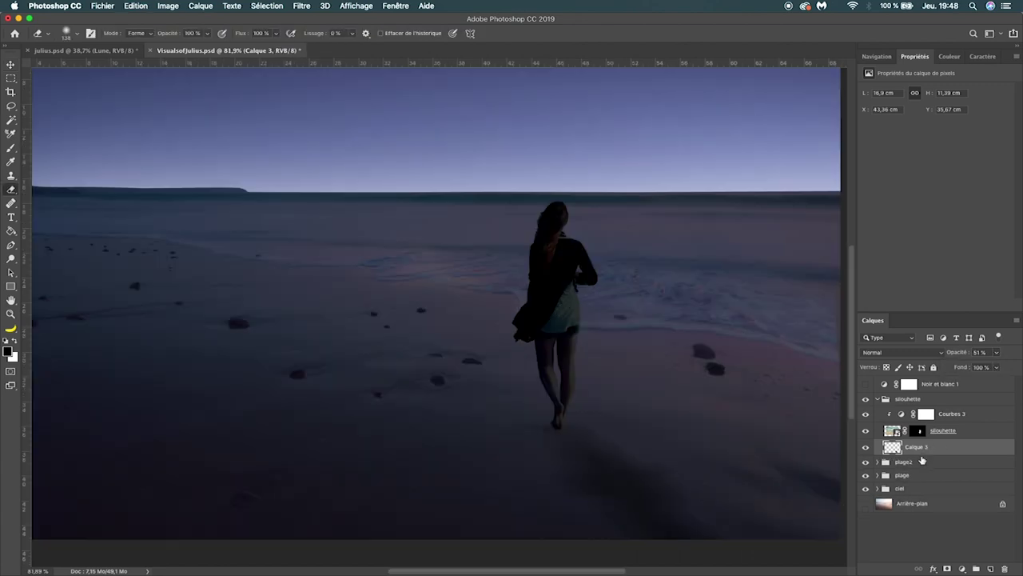
- Duplicate the shadow layer as Calque 3 copie, zoom out, and enlarge the eraser brush
{"action": "left_click_drag", "start_coordinate": [923, 449], "coordinate": [991, 569]}
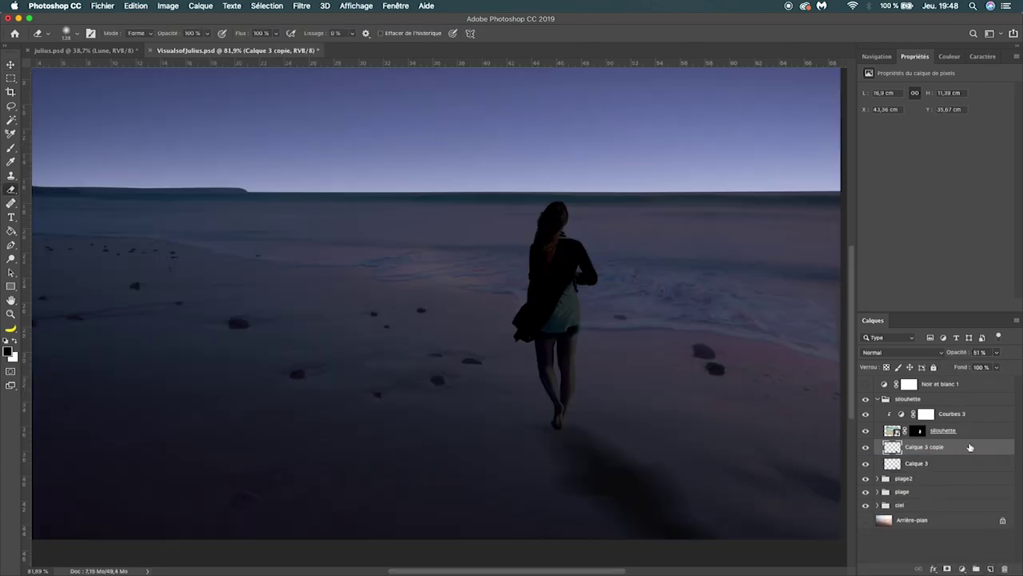
{"action": "key", "text": "ctrl+minus"}
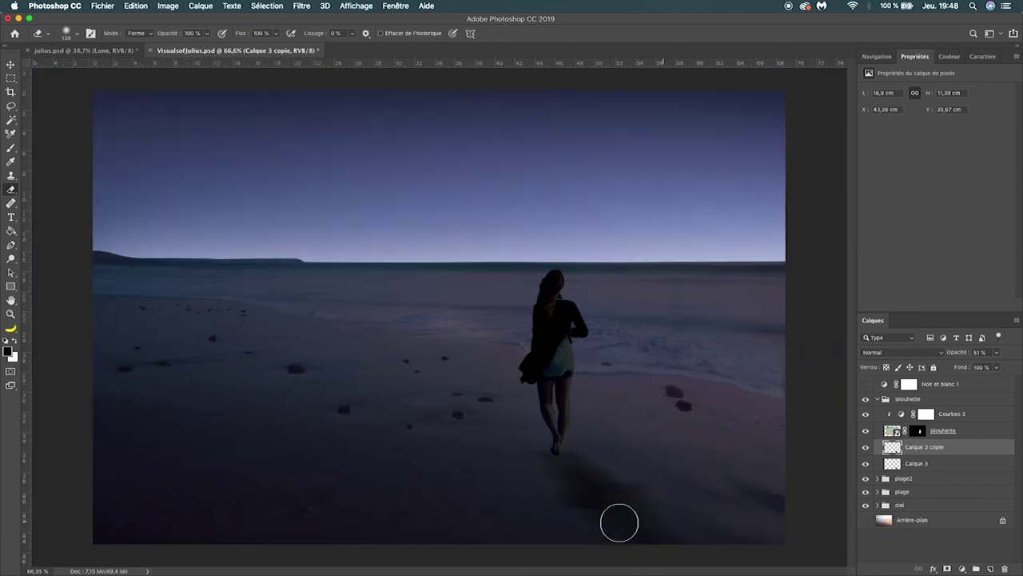
{"action": "key", "text": "bracketright"}
{"action": "key", "text": "bracketright"}
{"action": "key", "text": "bracketright"}
{"action": "key", "text": "bracketright"}
{"action": "key", "text": "bracketright"}
{"action": "key", "text": "bracketright"}
{"action": "scroll", "coordinate": [587, 525], "scroll_direction": "down", "scroll_amount": 5}
{"action": "scroll", "coordinate": [415, 384], "scroll_direction": "up", "scroll_amount": 2}
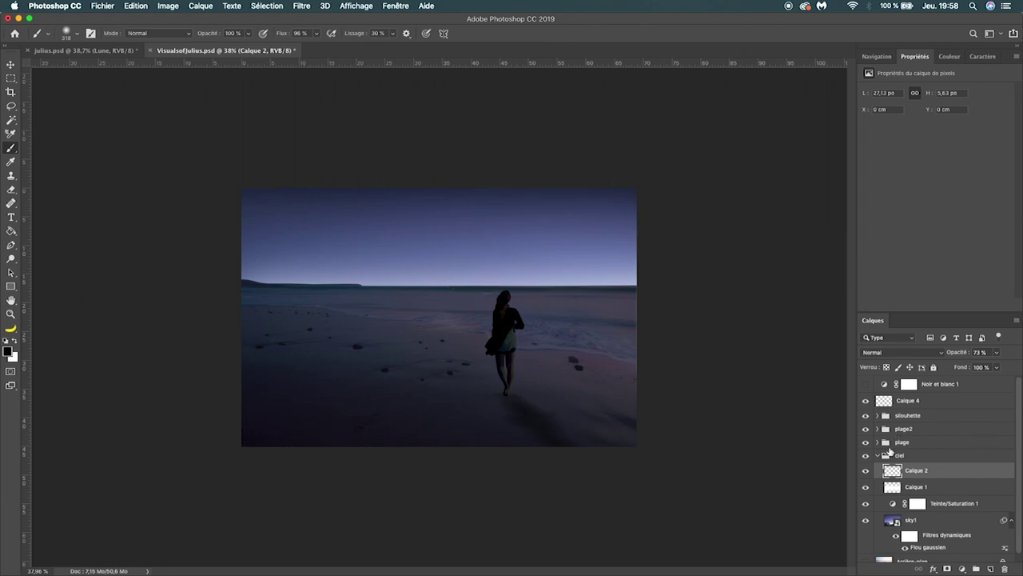
- Add a new layer named étoiles inside the ciel group
{"action": "left_click", "coordinate": [991, 567]}
{"action": "double_click", "coordinate": [917, 470]}
{"action": "type", "text": "etes"}
{"action": "key", "text": "Return"}
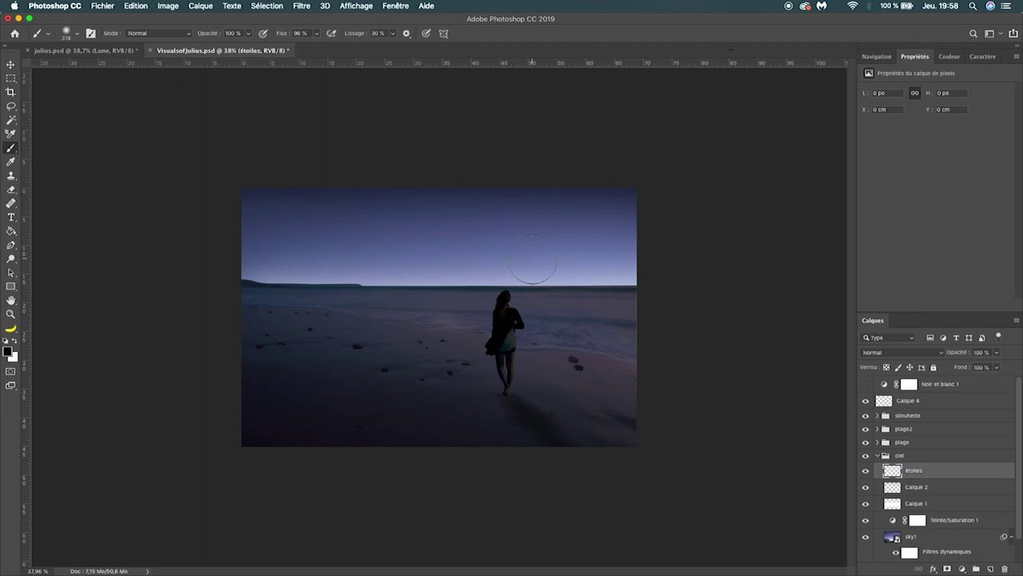
- Create a 500×500 px document and paint black dots of different sizes with a hard round brush
{"action": "key", "text": "super+n"}
{"action": "type", "text": "500"}
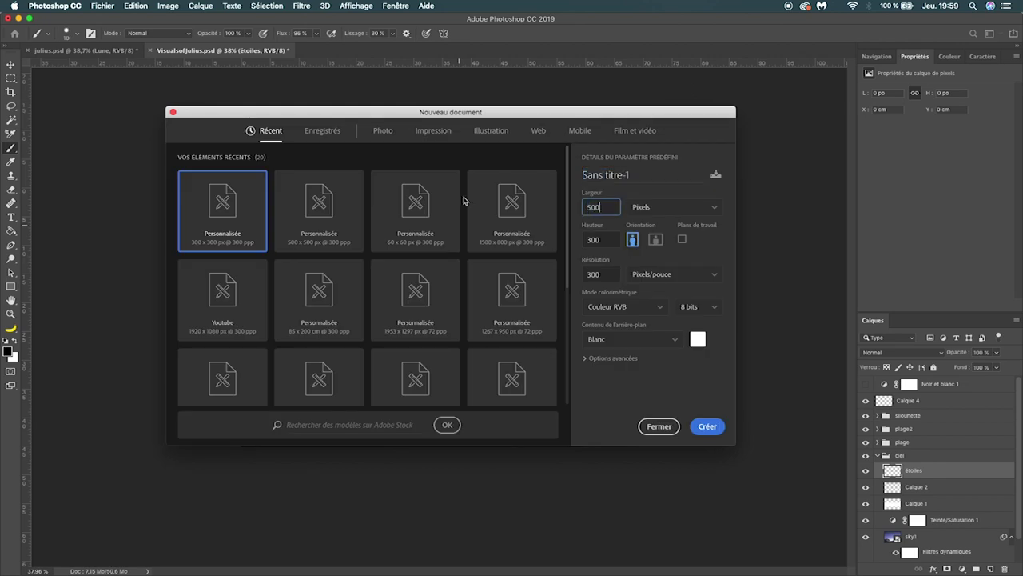
{"action": "key", "text": "Tab"}
{"action": "type", "text": "5"}
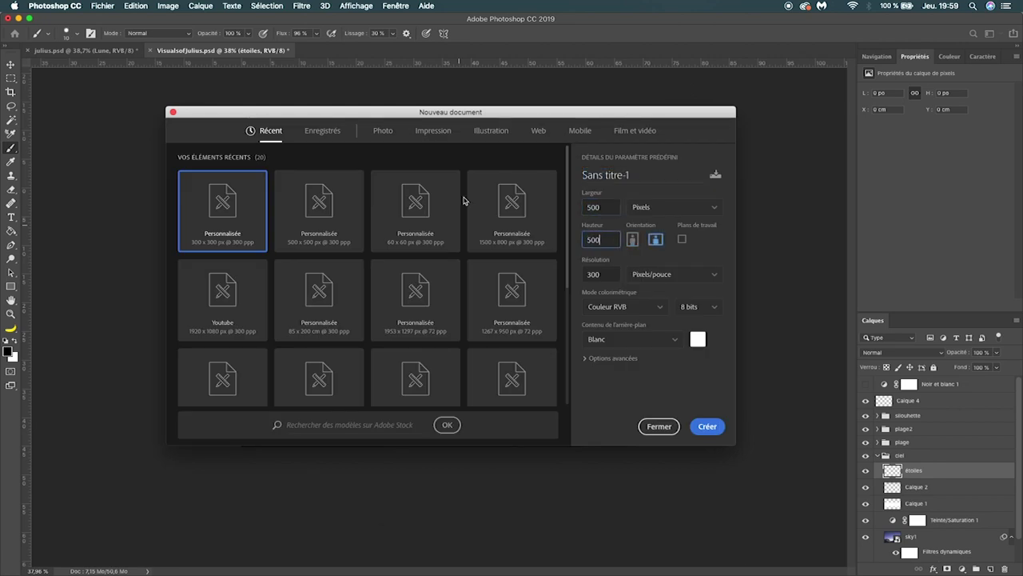
{"action": "left_click", "coordinate": [701, 426]}
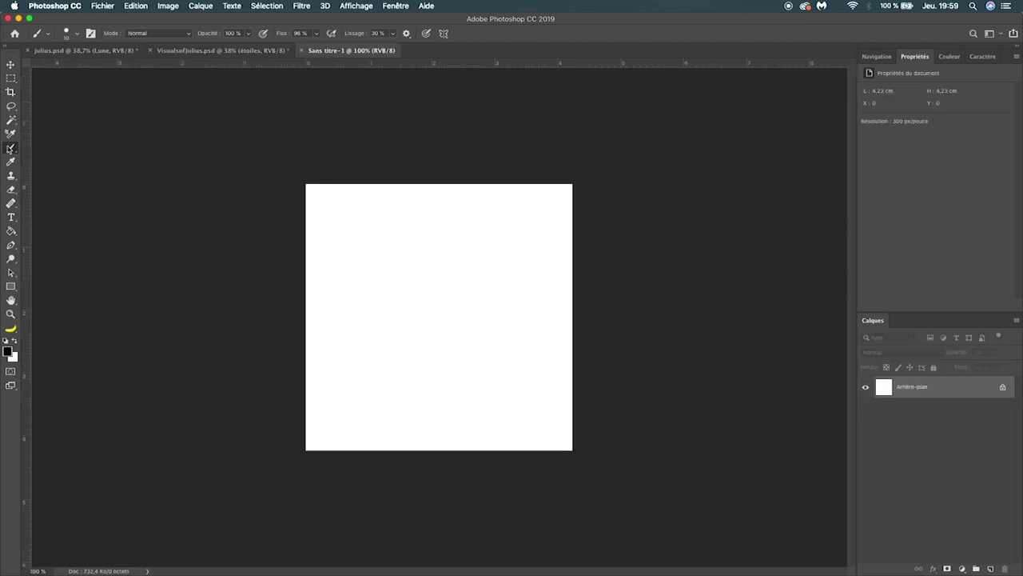
{"action": "right_click", "coordinate": [349, 261]}
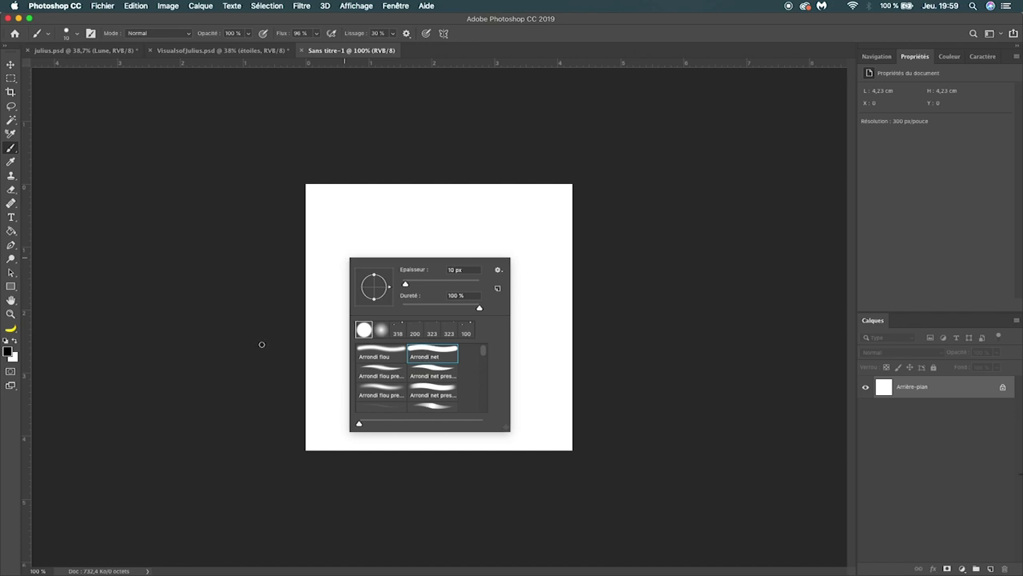
{"action": "left_click", "coordinate": [189, 313]}
{"action": "key", "text": "bracketright"}
{"action": "key", "text": "bracketright"}
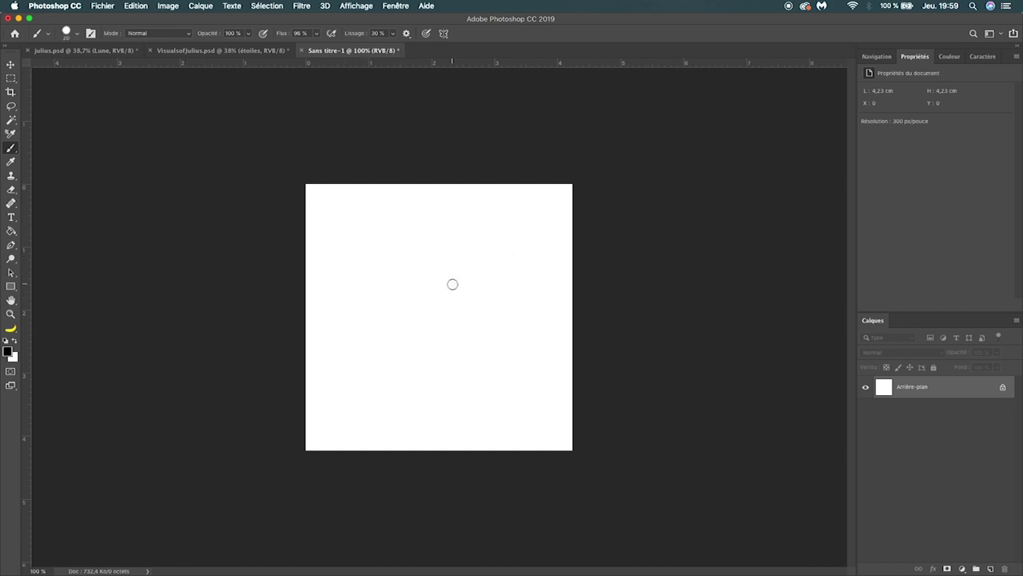
{"action": "left_click", "coordinate": [513, 244]}
{"action": "key", "text": "bracketleft"}
{"action": "key", "text": "bracketleft"}
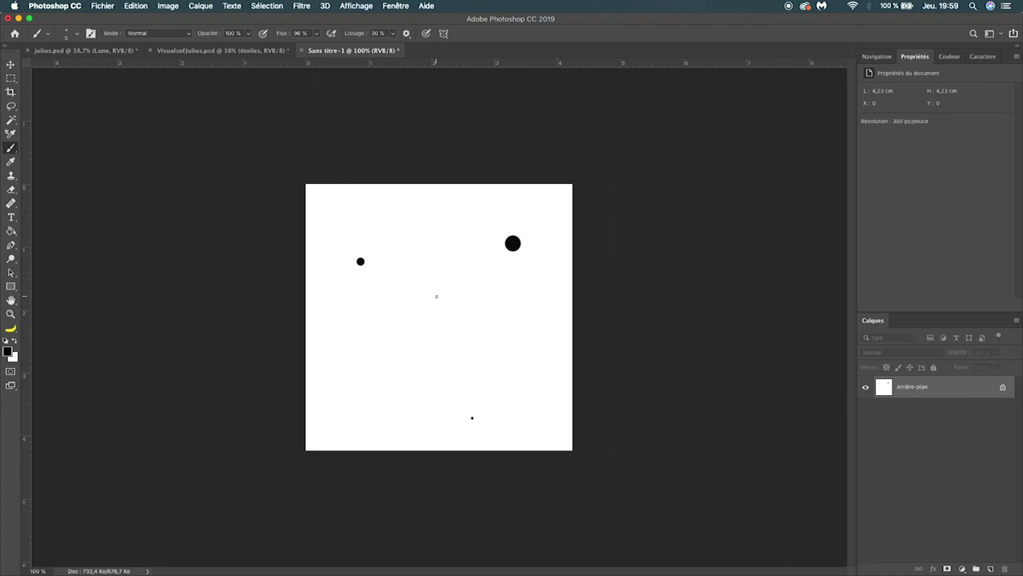
{"action": "left_click", "coordinate": [136, 5]}
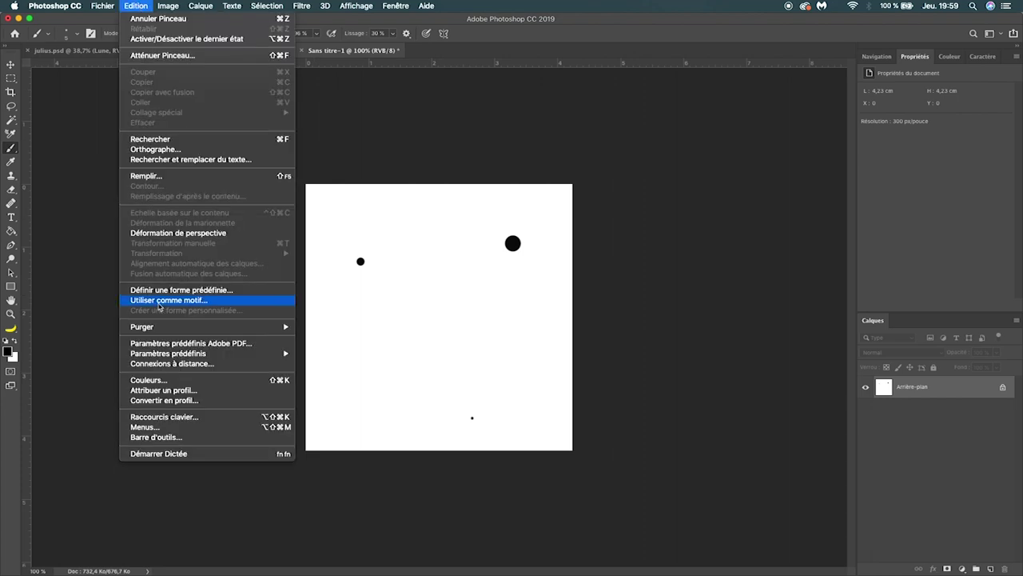
- Define the dot sketch as a new star brush preset and test it in white on the sky
{"action": "left_click", "coordinate": [183, 291]}
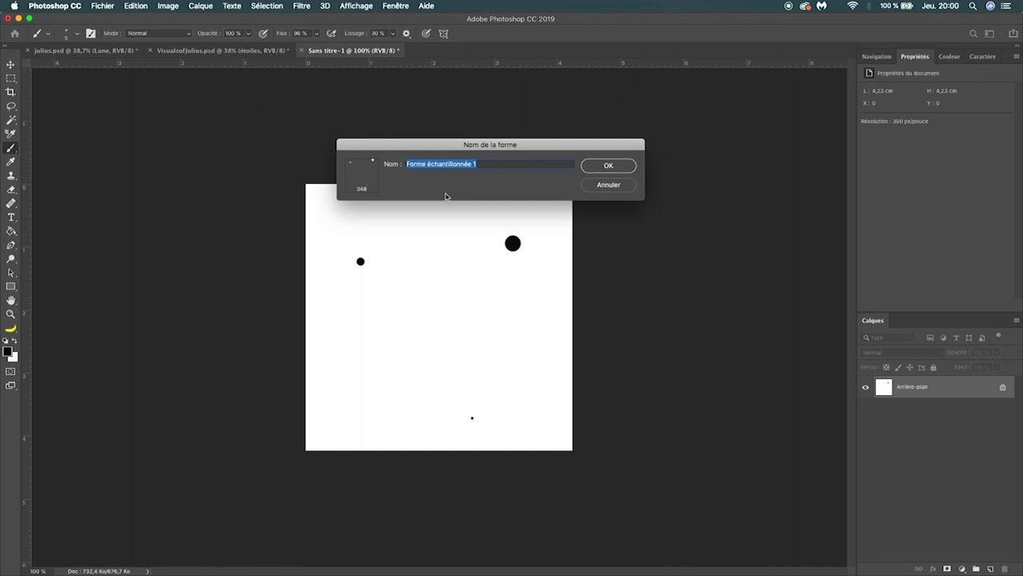
{"action": "type", "text": "étoiles"}
{"action": "left_click", "coordinate": [624, 165]}
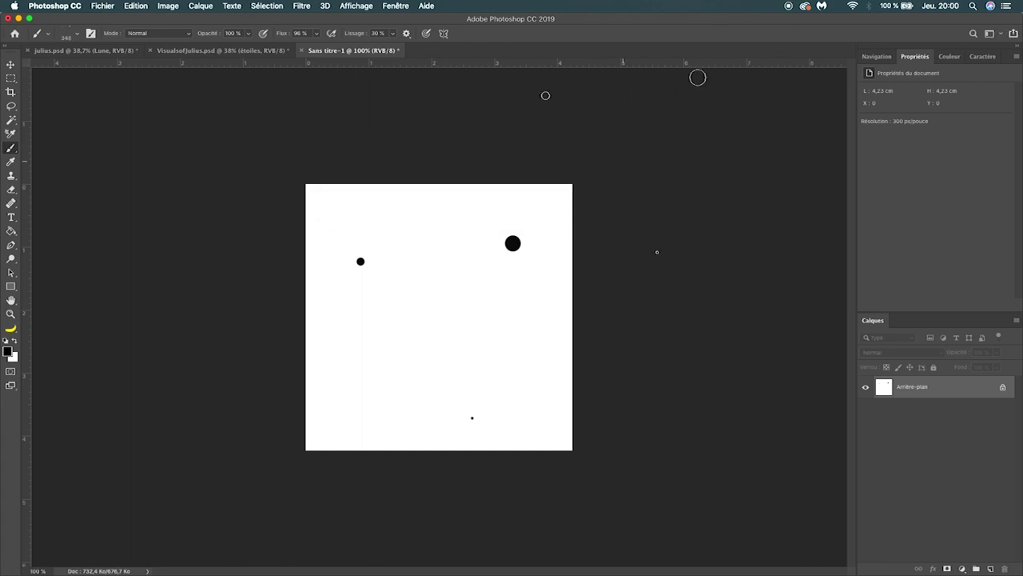
{"action": "mouse_move", "coordinate": [441, 238]}
{"action": "left_mouse_down"}
{"action": "mouse_move", "coordinate": [472, 155]}
{"action": "mouse_move", "coordinate": [308, 296]}
{"action": "mouse_move", "coordinate": [579, 243]}
{"action": "mouse_move", "coordinate": [548, 392]}
{"action": "mouse_move", "coordinate": [269, 418]}
{"action": "left_mouse_up"}
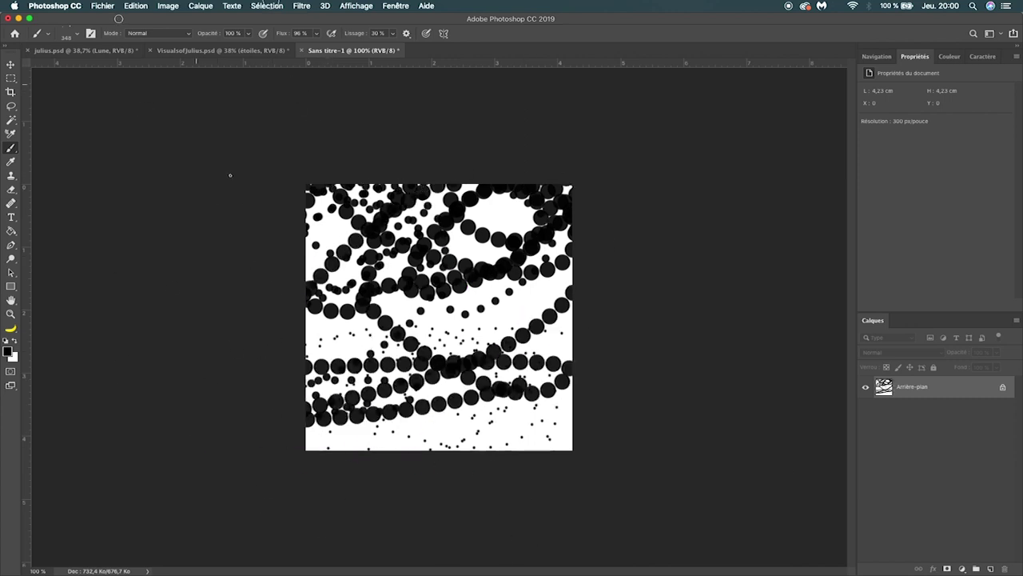
{"action": "left_click", "coordinate": [185, 50]}
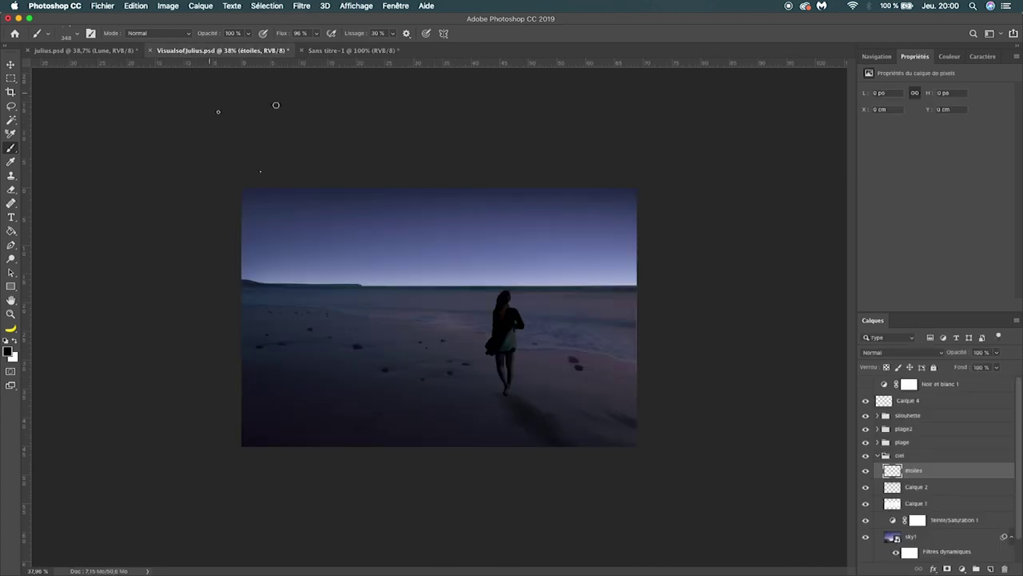
{"action": "key", "text": "x"}
{"action": "left_click_drag", "start_coordinate": [316, 235], "coordinate": [373, 213]}
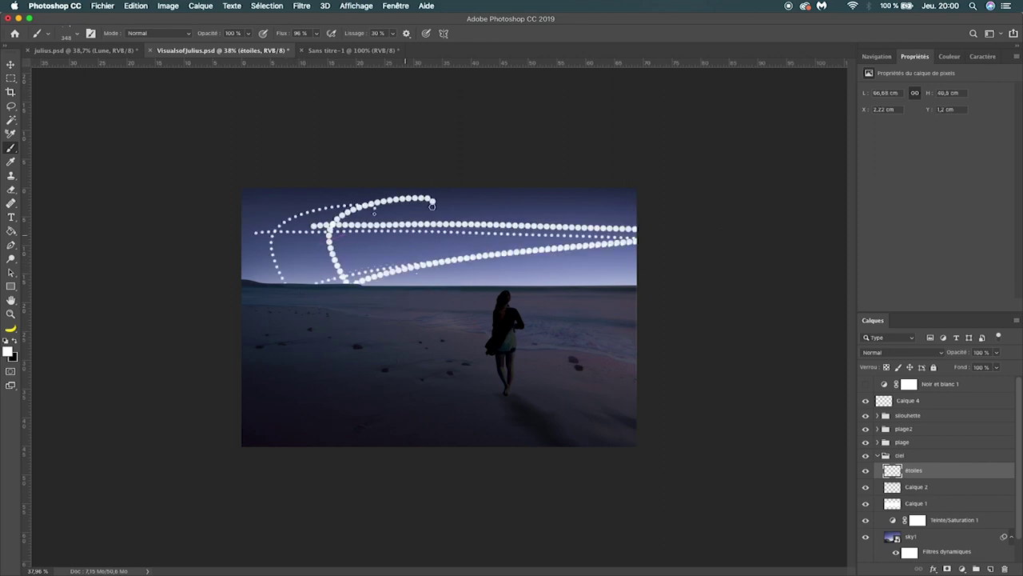
{"action": "key", "text": "ctrl+z"}
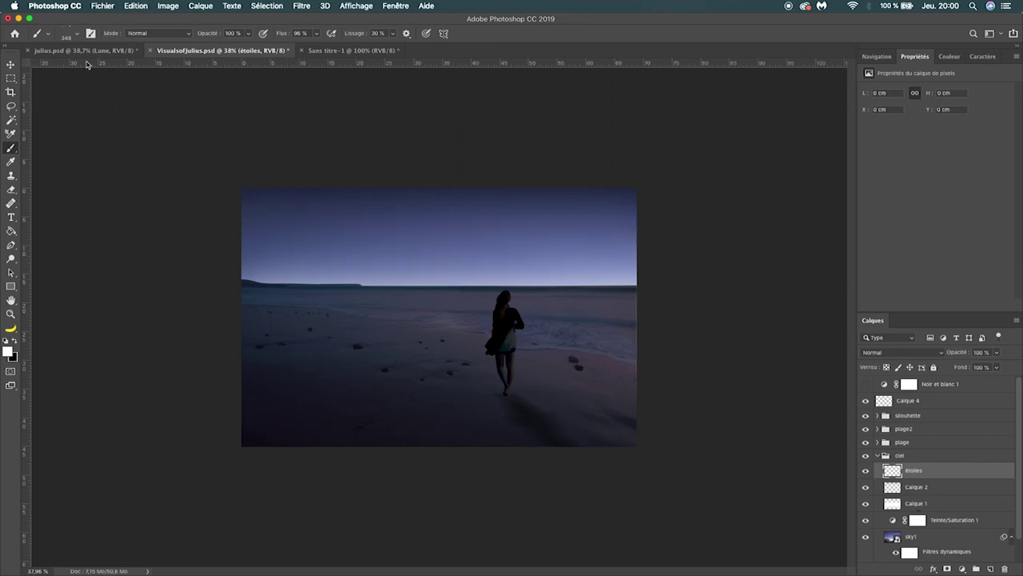
- Give the star brush 100% size jitter, 785% scattering and 100% opacity transfer
{"action": "left_click", "coordinate": [90, 33]}
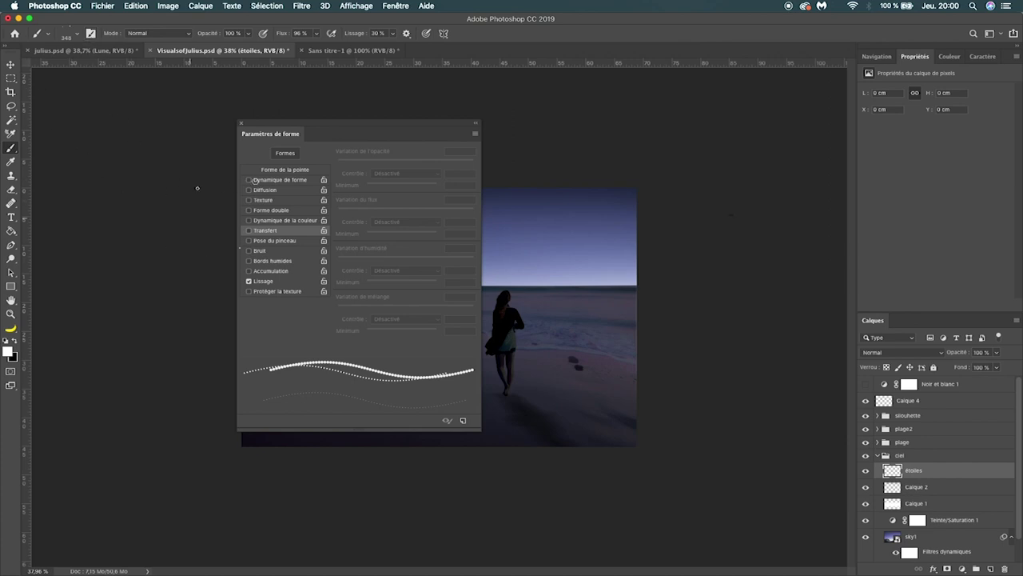
{"action": "left_click", "coordinate": [249, 180]}
{"action": "left_click", "coordinate": [269, 181]}
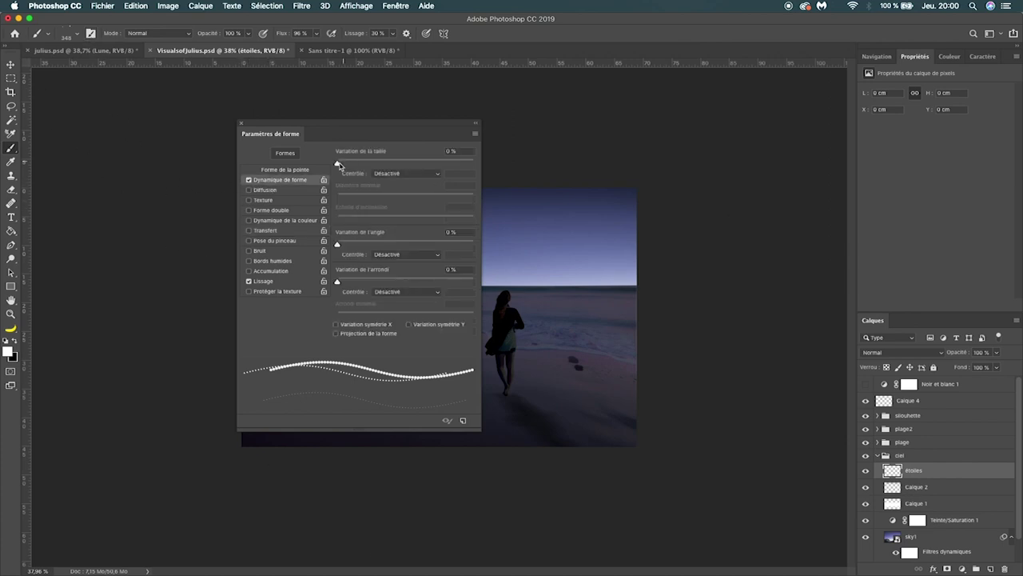
{"action": "left_click_drag", "start_coordinate": [337, 164], "coordinate": [534, 178]}
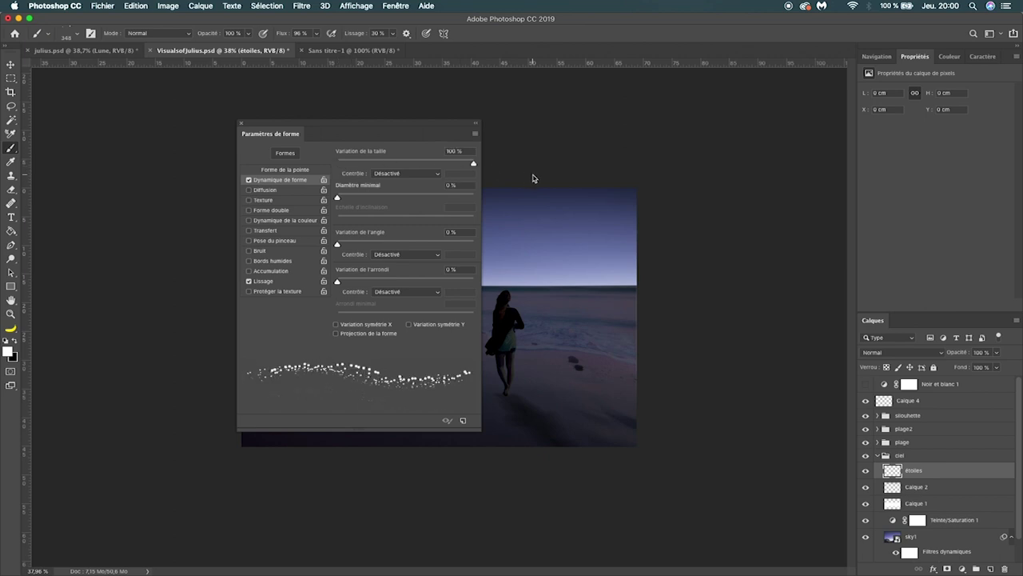
{"action": "left_click", "coordinate": [268, 192]}
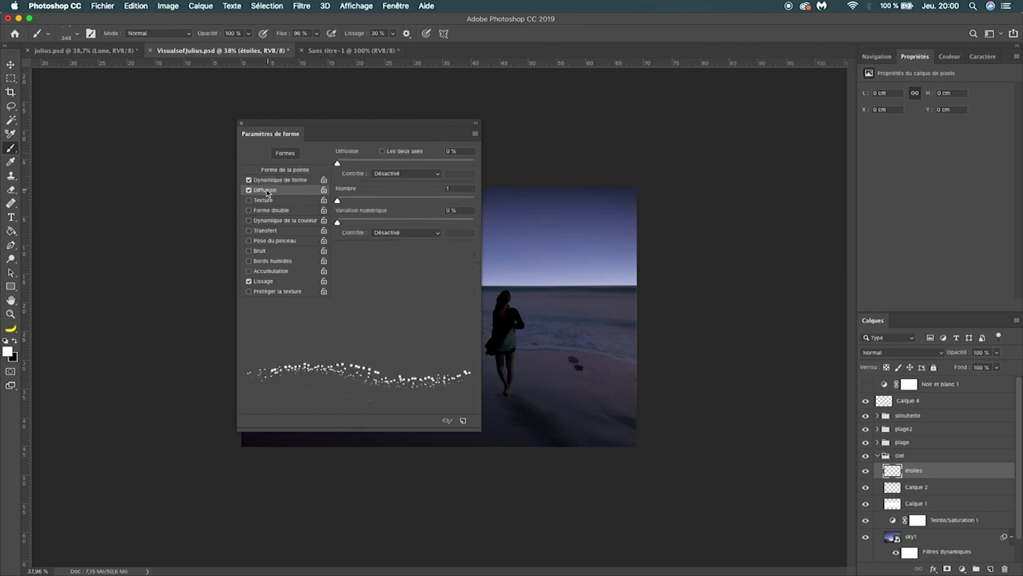
{"action": "mouse_move", "coordinate": [339, 164]}
{"action": "left_mouse_down"}
{"action": "mouse_move", "coordinate": [458, 172]}
{"action": "mouse_move", "coordinate": [437, 172]}
{"action": "mouse_move", "coordinate": [445, 172]}
{"action": "left_mouse_up"}
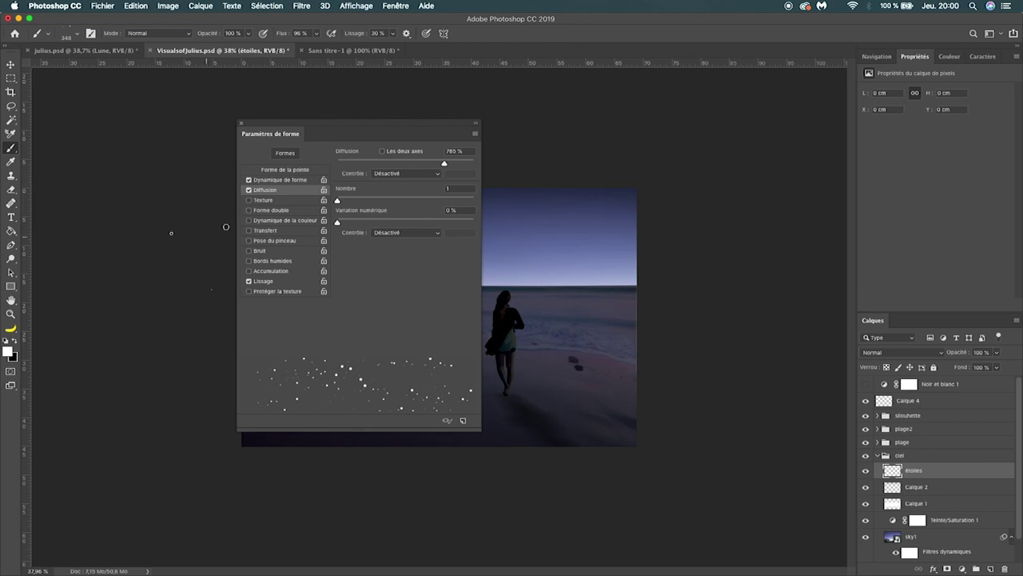
{"action": "left_click", "coordinate": [264, 231]}
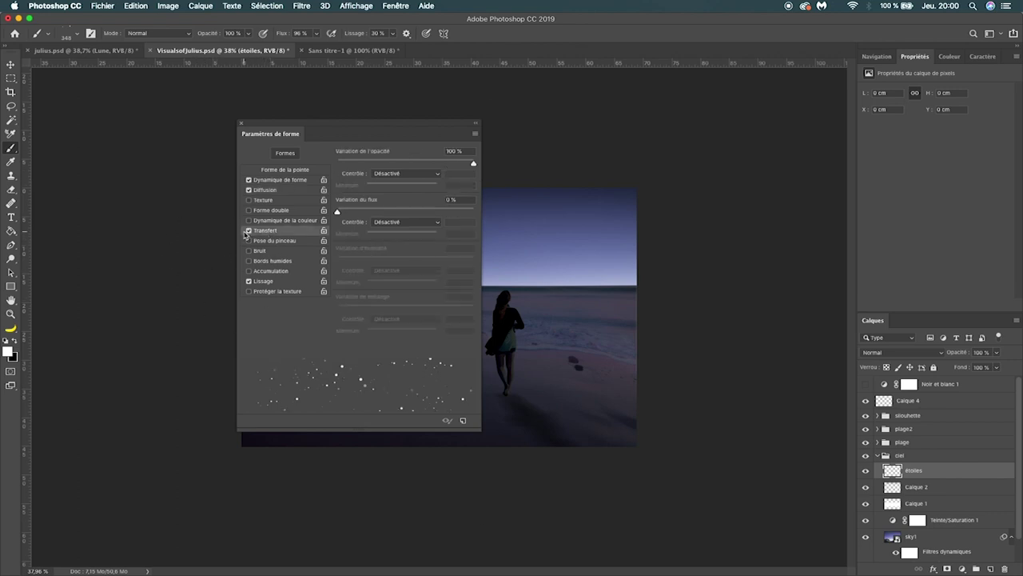
{"action": "mouse_move", "coordinate": [472, 164]}
{"action": "left_mouse_down"}
{"action": "mouse_move", "coordinate": [392, 165]}
{"action": "mouse_move", "coordinate": [514, 174]}
{"action": "left_mouse_up"}
{"action": "left_click", "coordinate": [242, 126]}
{"action": "key", "text": "cmd+0"}
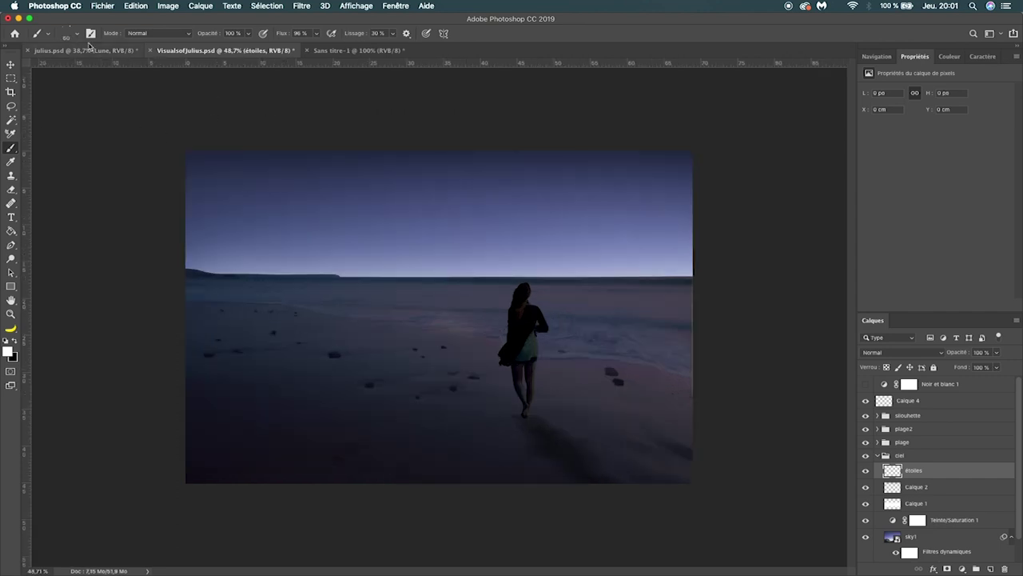
- Set the brush to 70 px and paint scattered white stars across the sky
{"action": "left_click", "coordinate": [79, 36]}
{"action": "left_click", "coordinate": [126, 53]}
{"action": "type", "text": "70"}
{"action": "key", "text": "Return"}
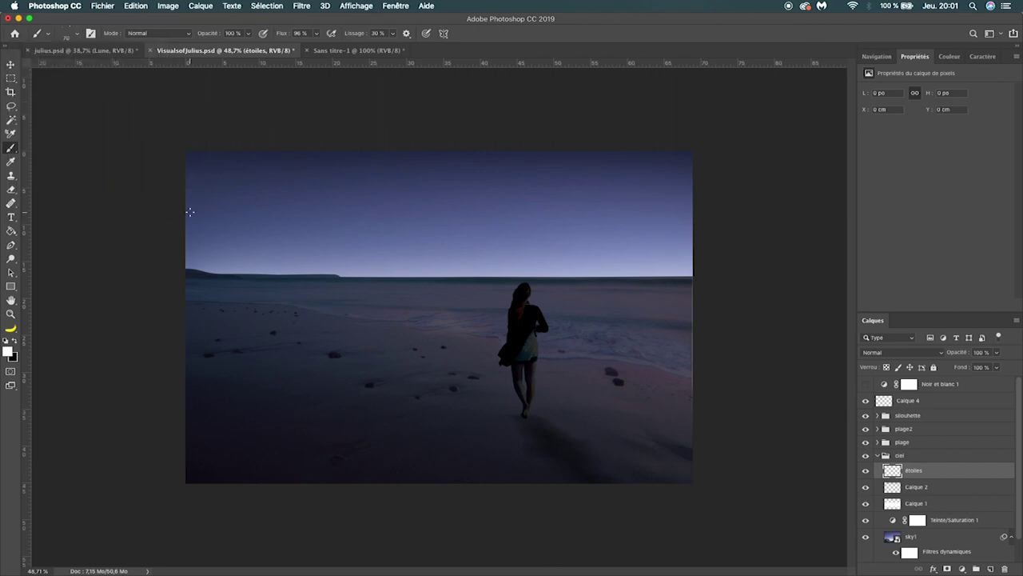
{"action": "left_click_drag", "start_coordinate": [151, 210], "coordinate": [704, 201]}
{"action": "left_click_drag", "start_coordinate": [445, 281], "coordinate": [459, 283]}
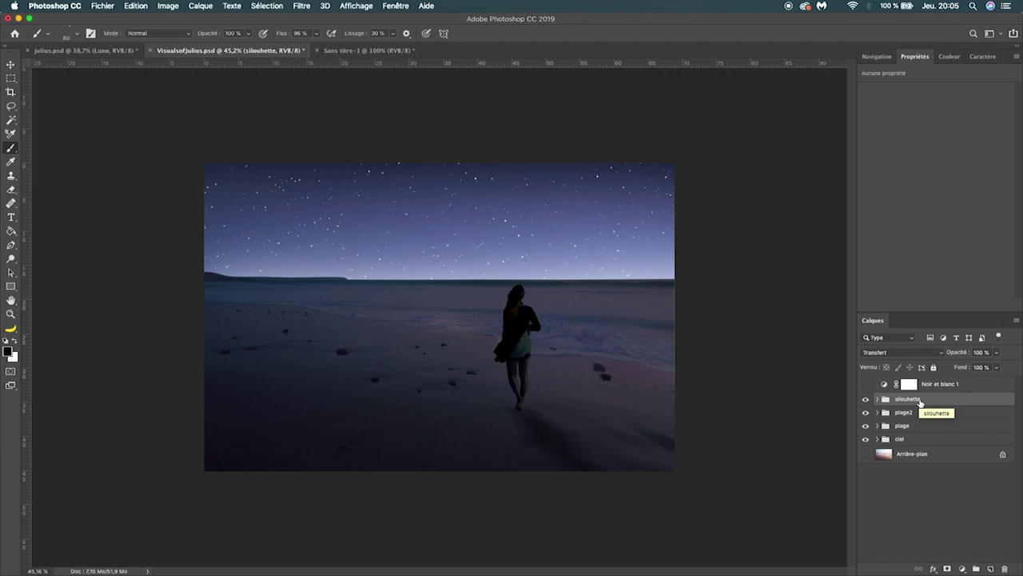
- Create a lune group and place the full-moon photo up-left inside it
{"action": "left_click", "coordinate": [975, 566]}
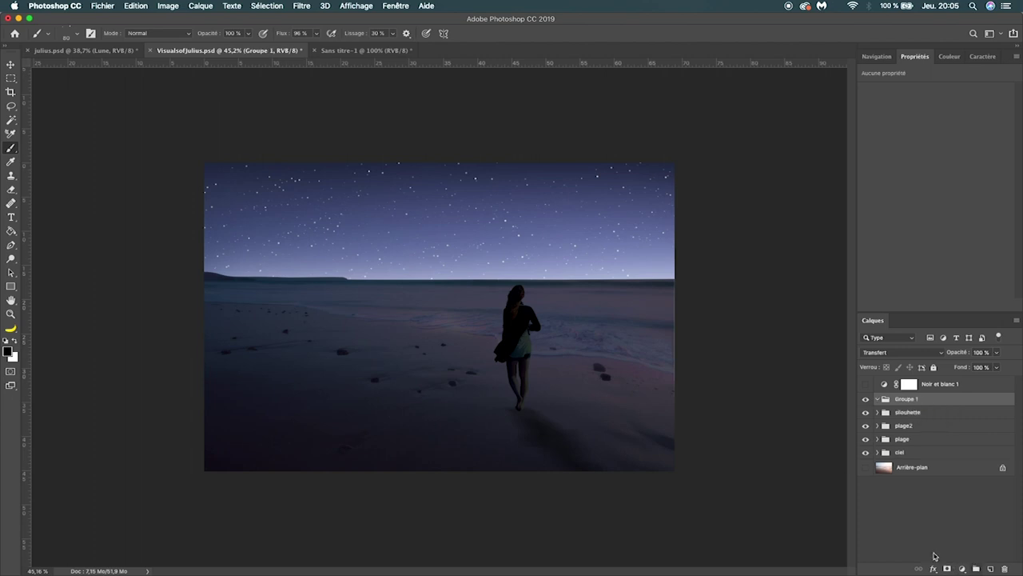
{"action": "double_click", "coordinate": [913, 399]}
{"action": "type", "text": "lune"}
{"action": "key", "text": "Return"}
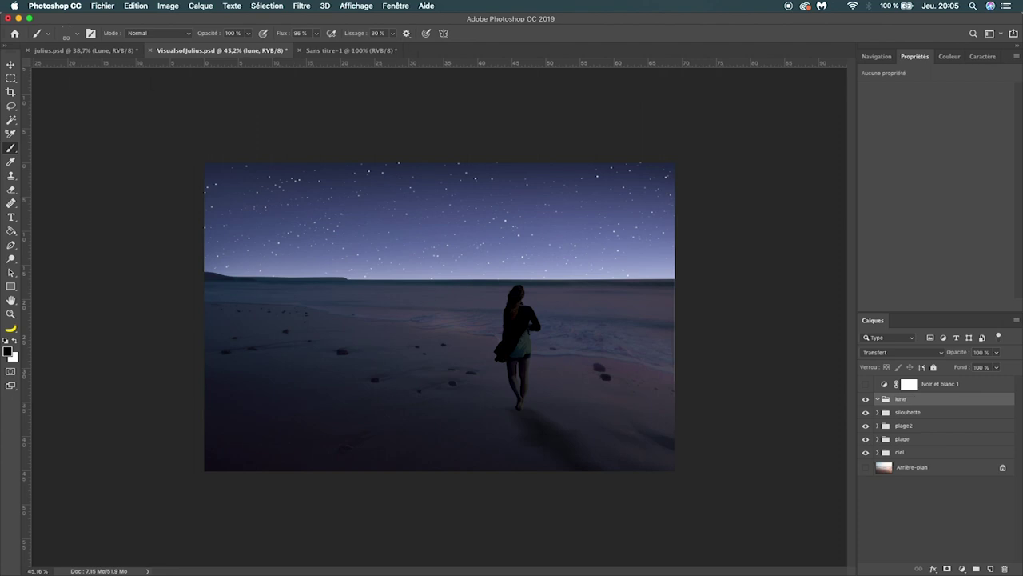
{"action": "left_click_drag", "start_coordinate": [474, 321], "coordinate": [413, 287]}
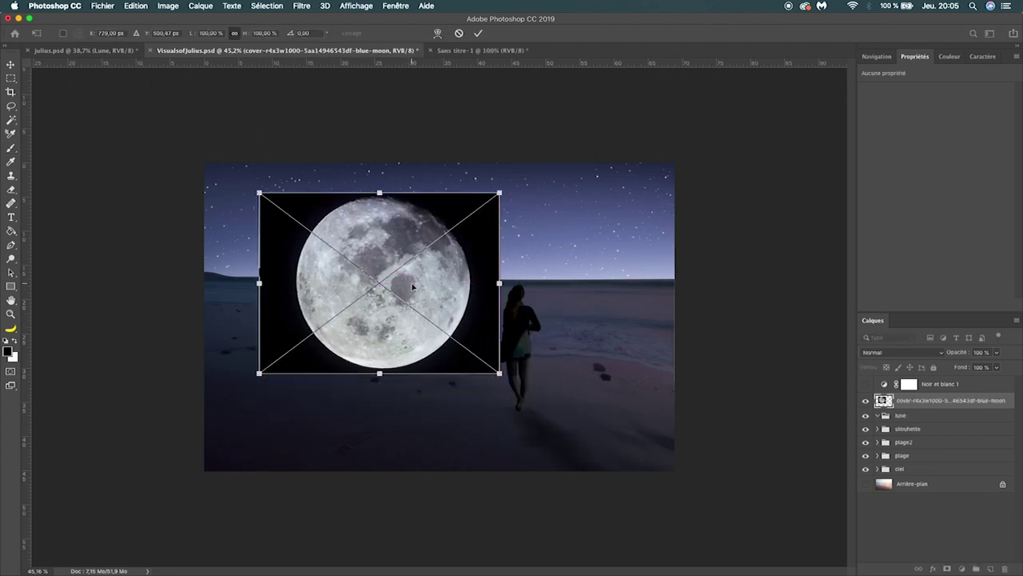
{"action": "key", "text": "Return"}
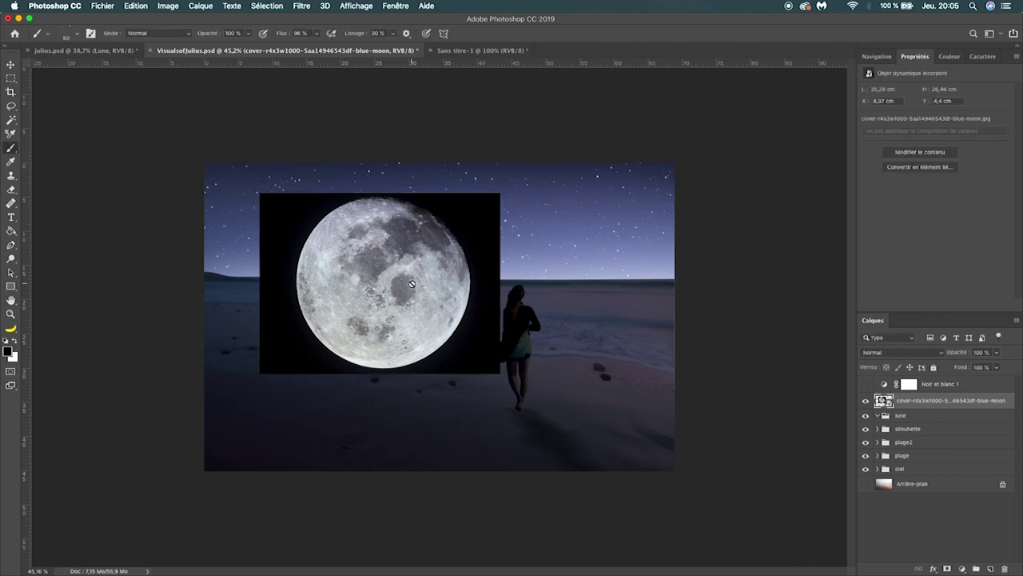
{"action": "left_click_drag", "start_coordinate": [907, 402], "coordinate": [903, 417]}
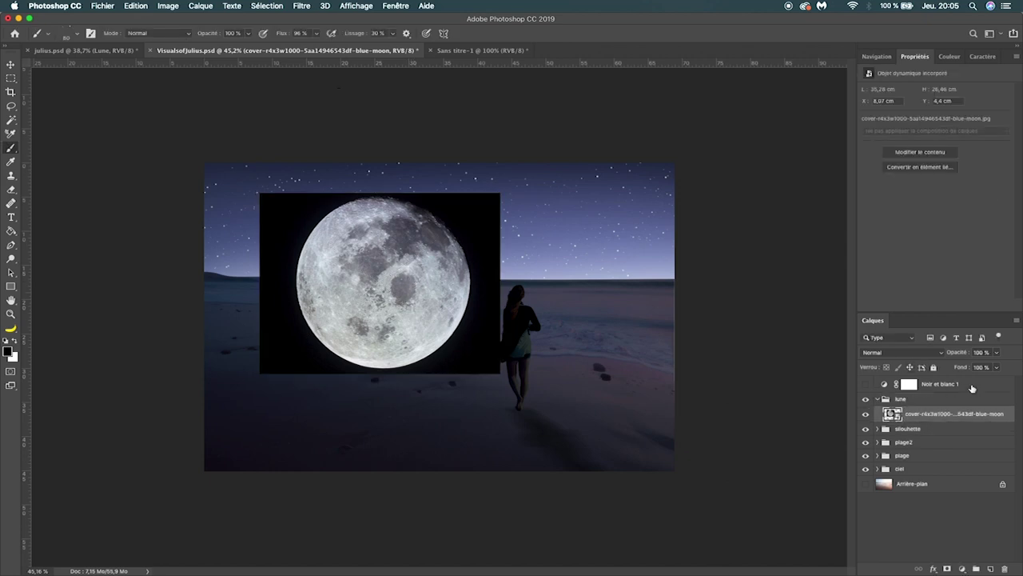
{"action": "left_click", "coordinate": [10, 78]}
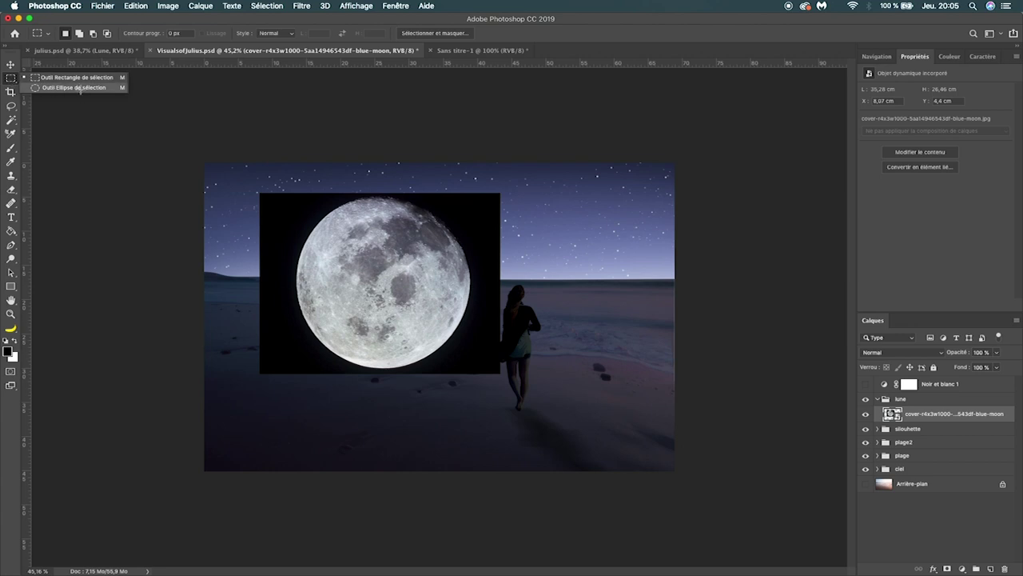
- Mask the moon to a clean disc using an elliptical selection around it
{"action": "left_click", "coordinate": [78, 87]}
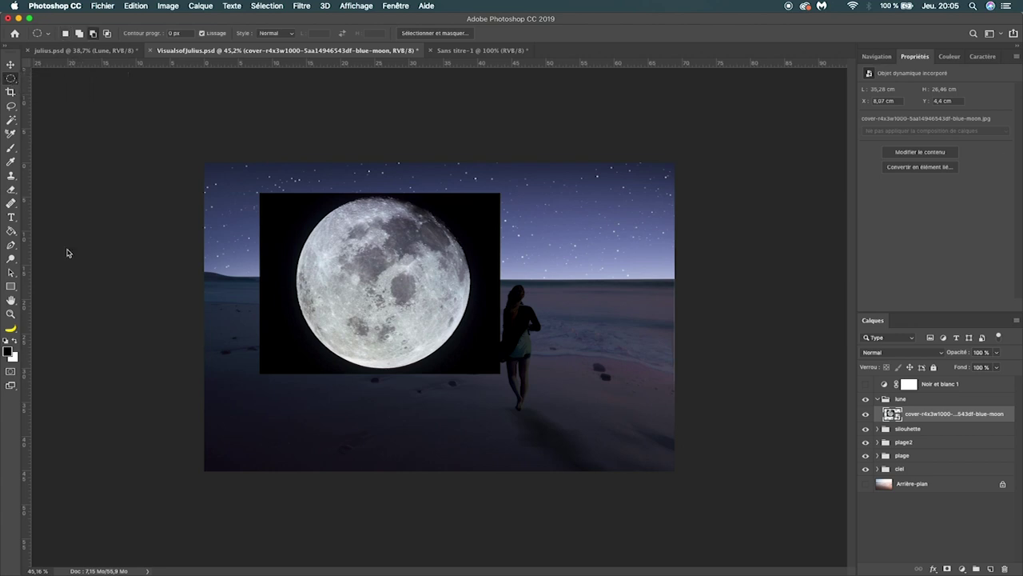
{"action": "left_click_drag", "start_coordinate": [315, 208], "coordinate": [472, 364]}
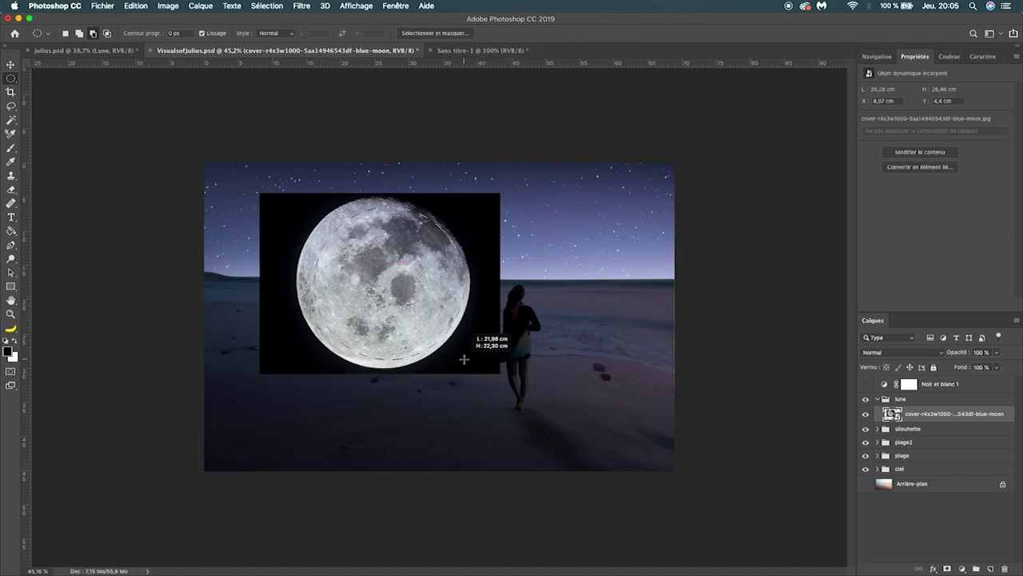
{"action": "left_click_drag", "start_coordinate": [473, 364], "coordinate": [462, 360]}
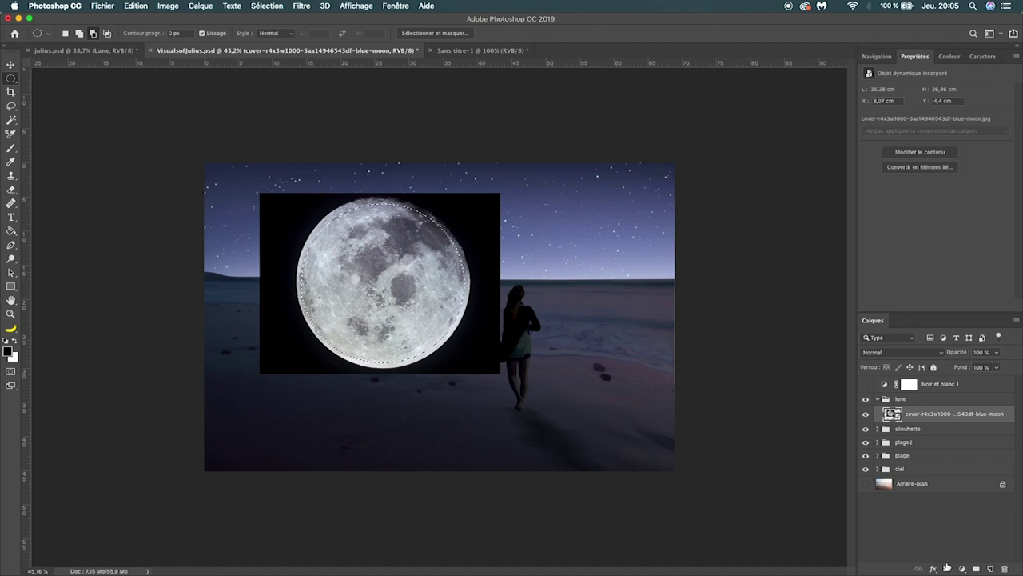
{"action": "left_click", "coordinate": [947, 569]}
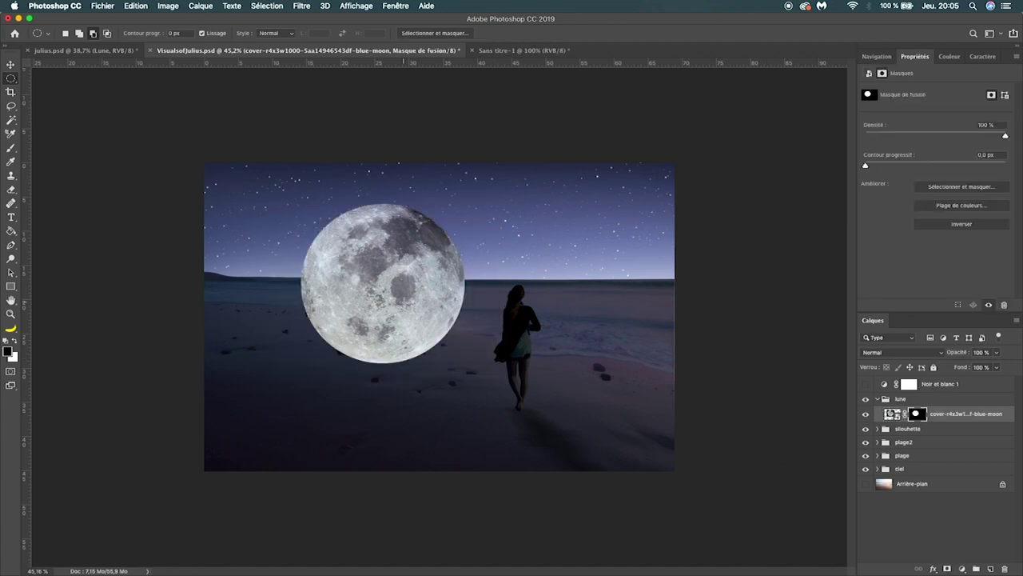
- Shrink the moon to about 48% in the upper-left sky and add a clipped curves adjustment
{"action": "left_click", "coordinate": [11, 64]}
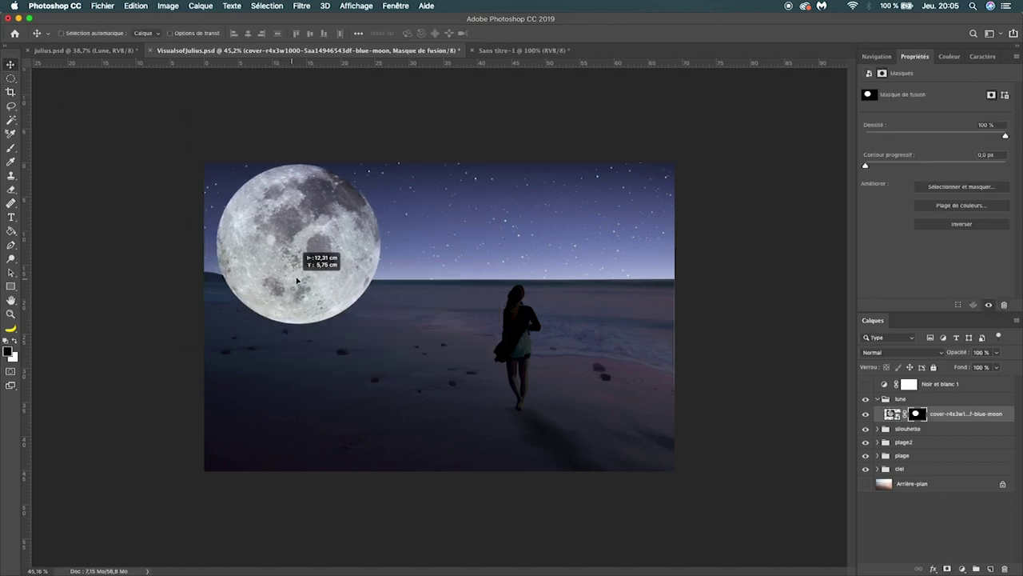
{"action": "left_click_drag", "start_coordinate": [305, 298], "coordinate": [223, 256]}
{"action": "key", "text": "ctrl+t"}
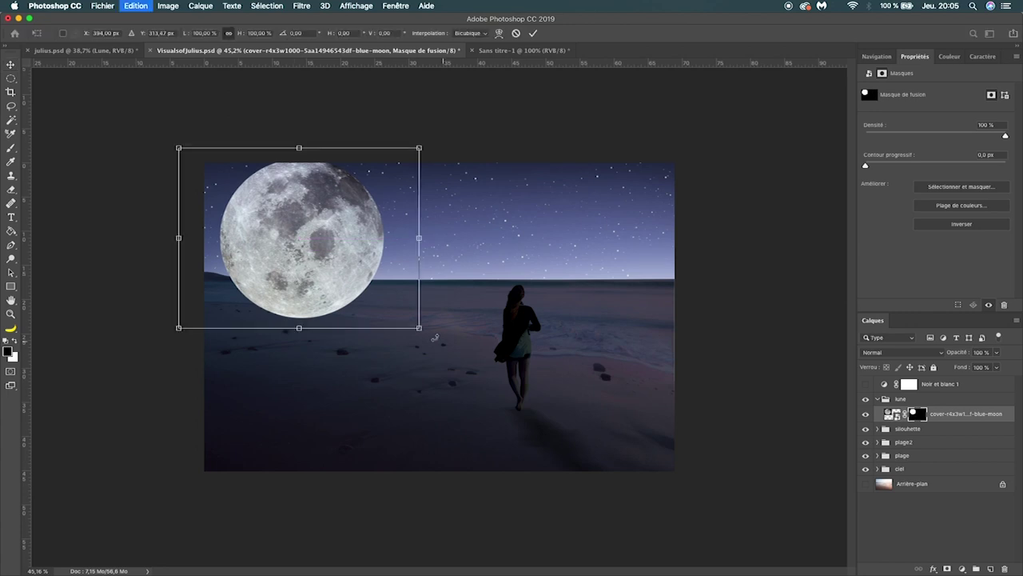
{"action": "left_click_drag", "start_coordinate": [419, 327], "coordinate": [355, 281]}
{"action": "left_click_drag", "start_coordinate": [295, 248], "coordinate": [300, 232]}
{"action": "key", "text": "Up"}
{"action": "key", "text": "Up"}
{"action": "key", "text": "Up"}
{"action": "key", "text": "Up"}
{"action": "key", "text": "Up"}
{"action": "key", "text": "Up"}
{"action": "key", "text": "Up"}
{"action": "key", "text": "Up"}
{"action": "key", "text": "Up"}
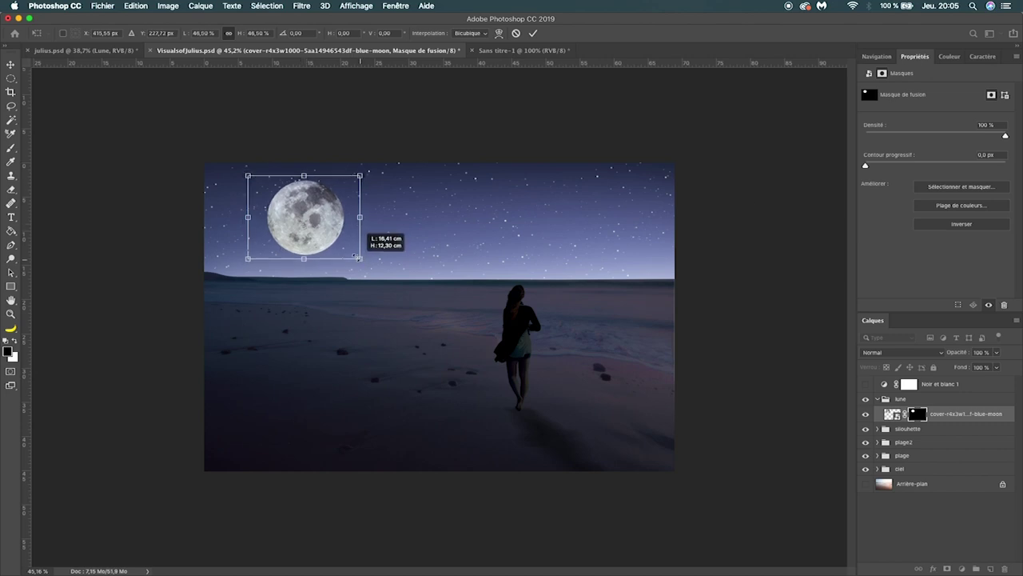
{"action": "key", "text": "Return"}
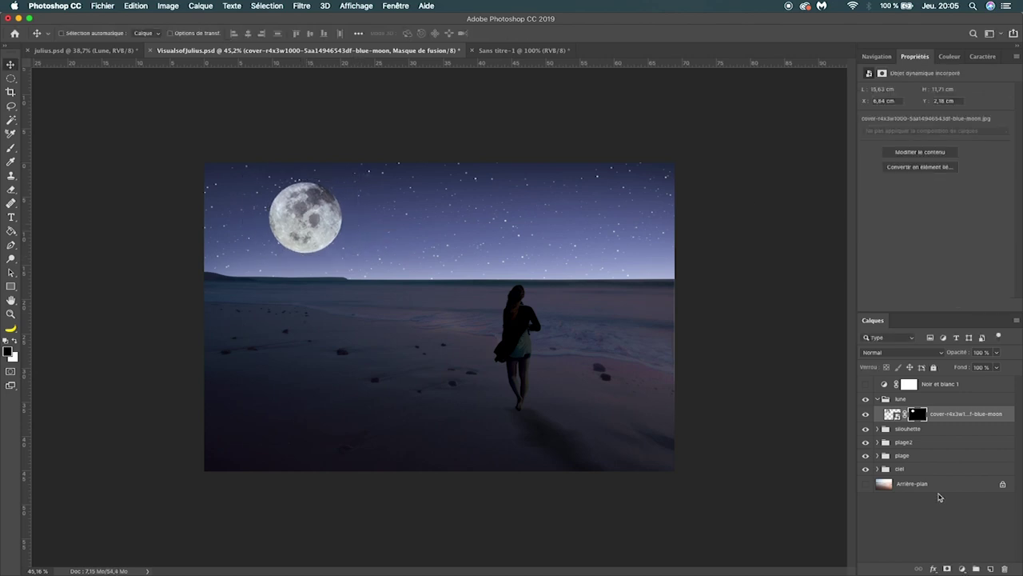
{"action": "right_click", "coordinate": [900, 413]}
{"action": "left_click", "coordinate": [928, 419]}
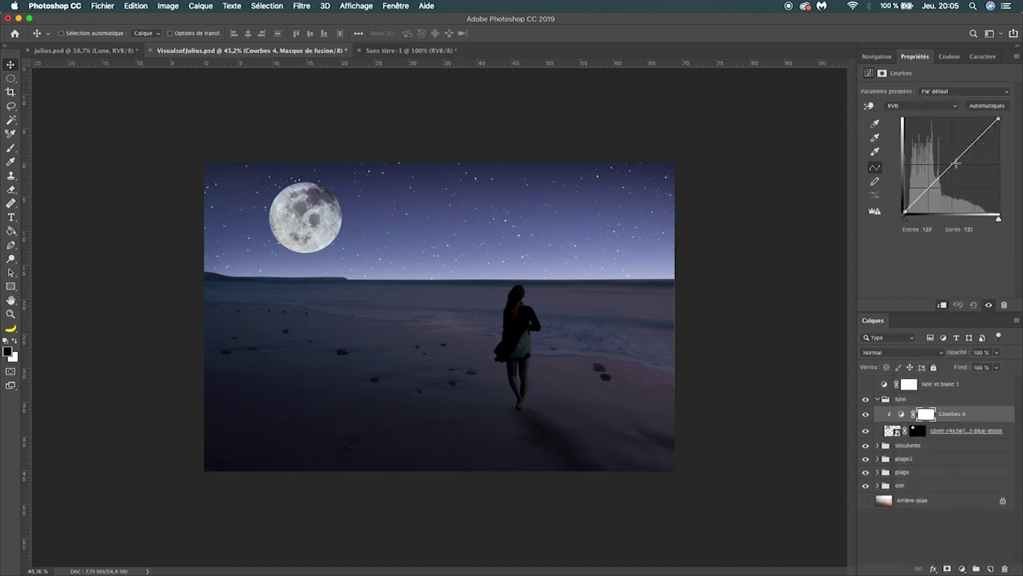
- Raise the moon's RGB and Blue curves in Courbes 4 for a brighter lavender tint, then add empty Calque 4
{"action": "left_click_drag", "start_coordinate": [950, 168], "coordinate": [948, 157]}
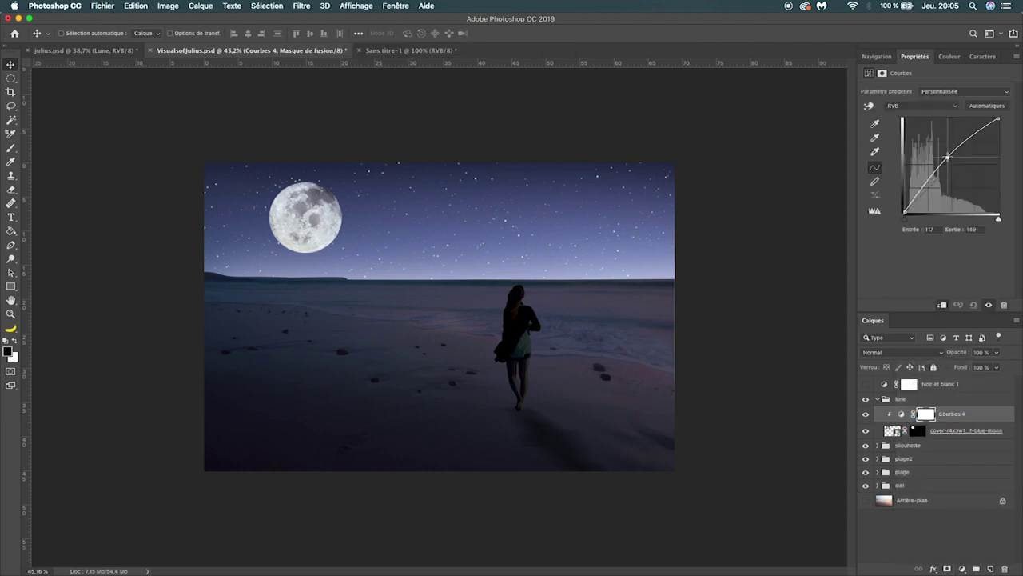
{"action": "left_click_drag", "start_coordinate": [948, 157], "coordinate": [945, 154]}
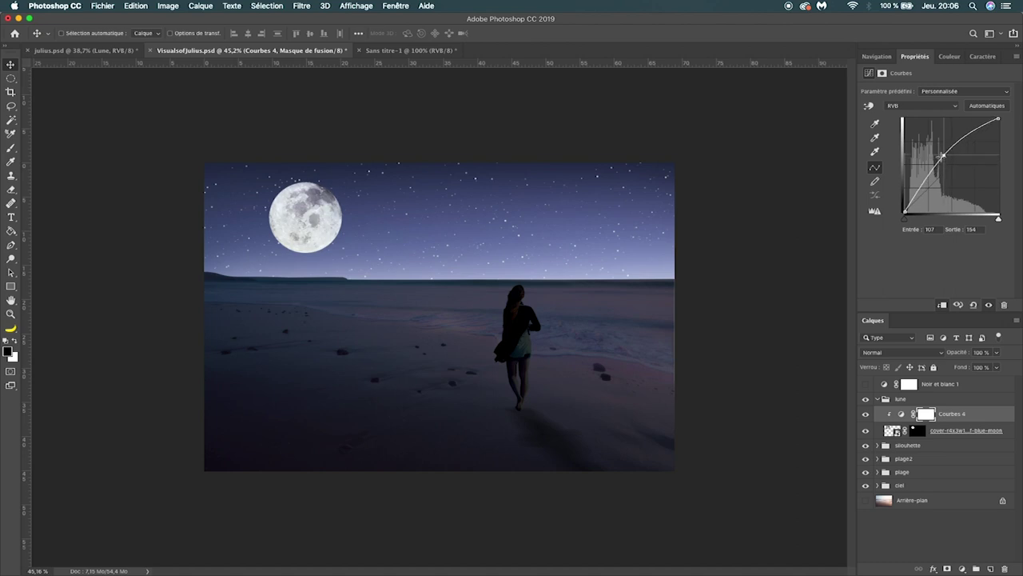
{"action": "left_click", "coordinate": [923, 106]}
{"action": "left_click", "coordinate": [920, 134]}
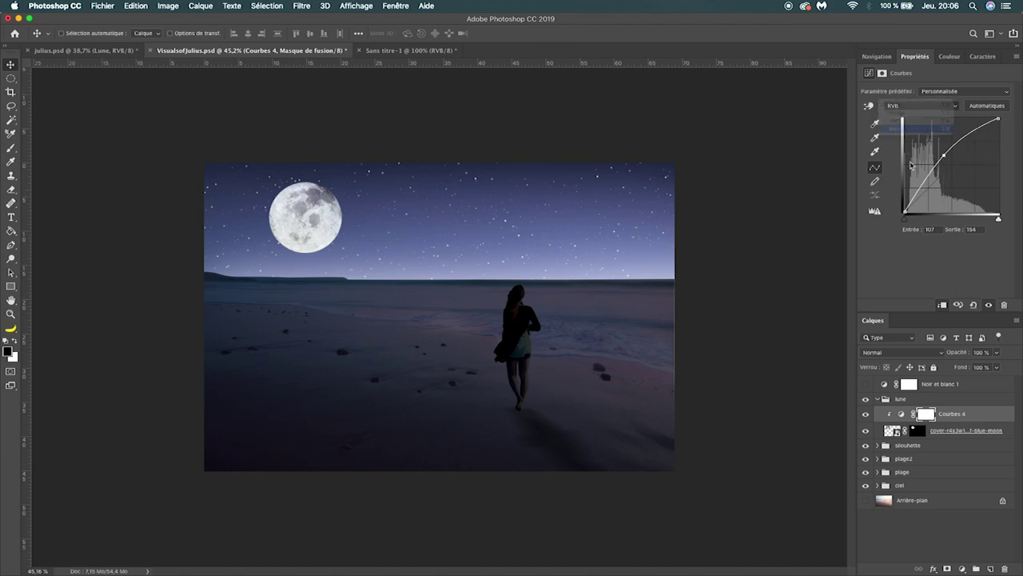
{"action": "left_click_drag", "start_coordinate": [944, 164], "coordinate": [945, 160]}
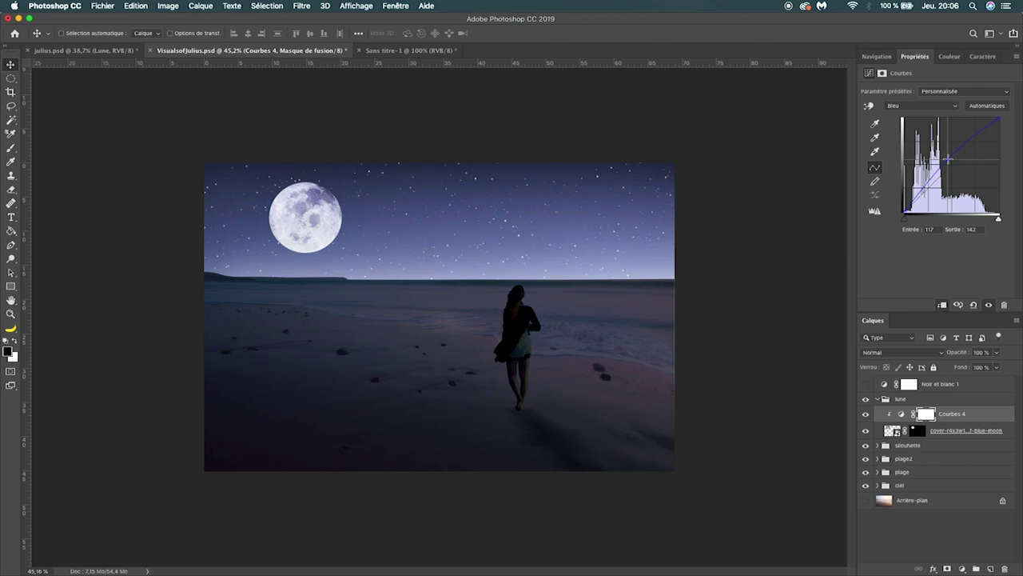
{"action": "left_click", "coordinate": [990, 568]}
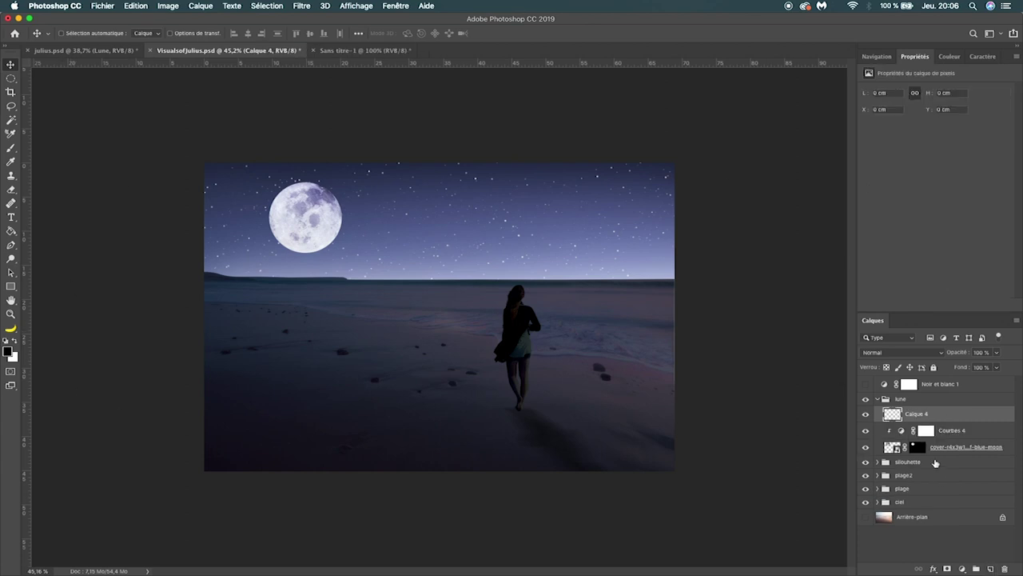
- Move Calque 4 below the moon and paint a large soft white glow around it
{"action": "left_click_drag", "start_coordinate": [929, 416], "coordinate": [922, 456]}
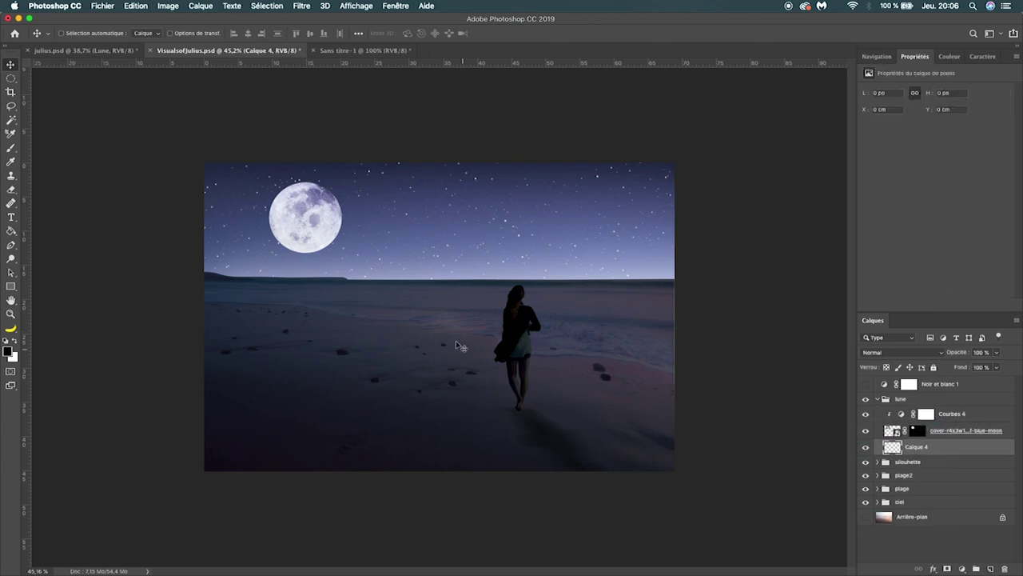
{"action": "key", "text": "b"}
{"action": "right_click", "coordinate": [352, 285]}
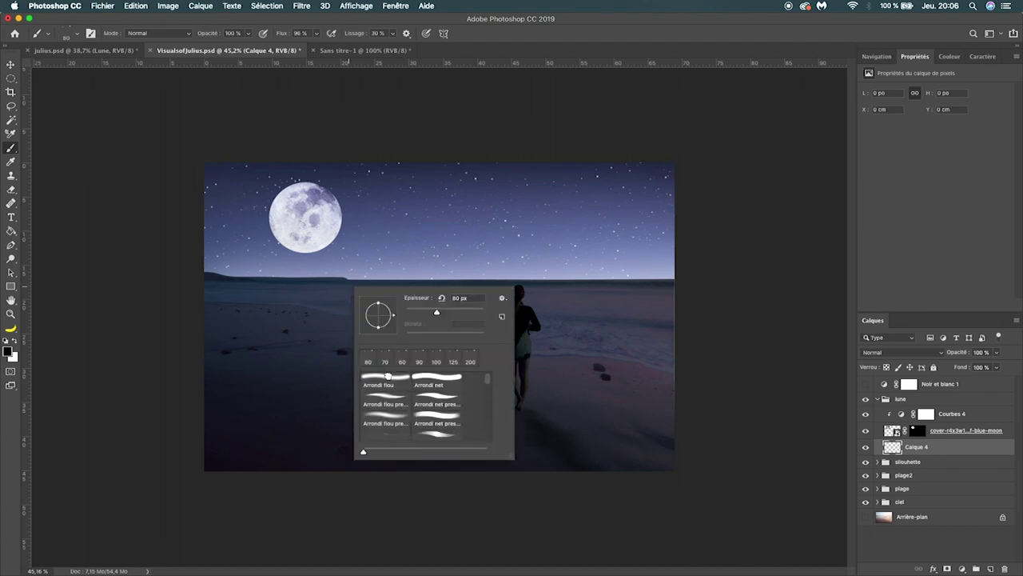
{"action": "left_click", "coordinate": [70, 308]}
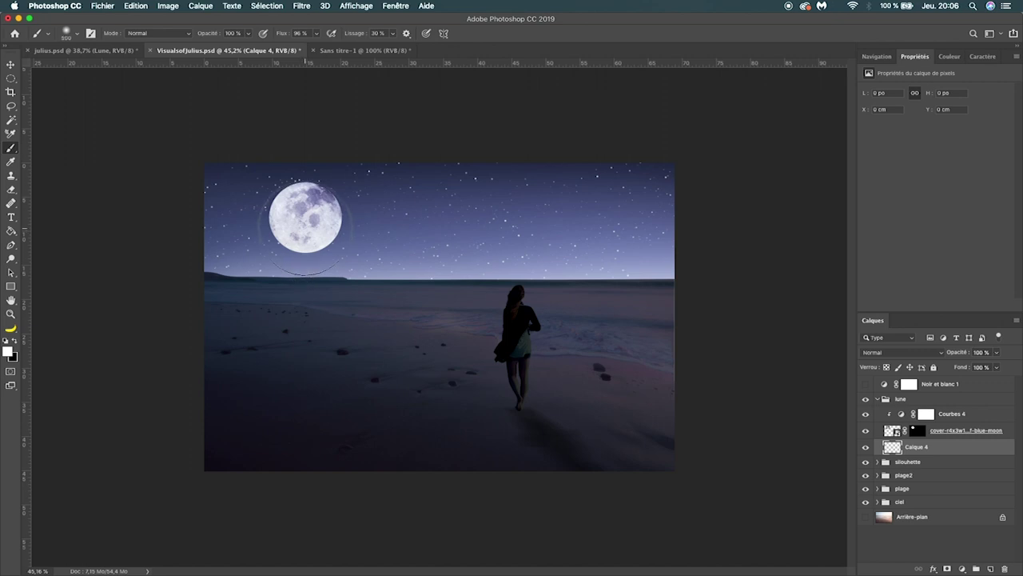
{"action": "key", "text": "bracketright"}
{"action": "key", "text": "bracketright"}
{"action": "key", "text": "bracketright"}
{"action": "left_click", "coordinate": [305, 217]}
- Lower the glow layer to about 45% opacity and add empty Calque 5 above Courbes 4
{"action": "left_click", "coordinate": [996, 352]}
{"action": "left_click_drag", "start_coordinate": [978, 367], "coordinate": [973, 367]}
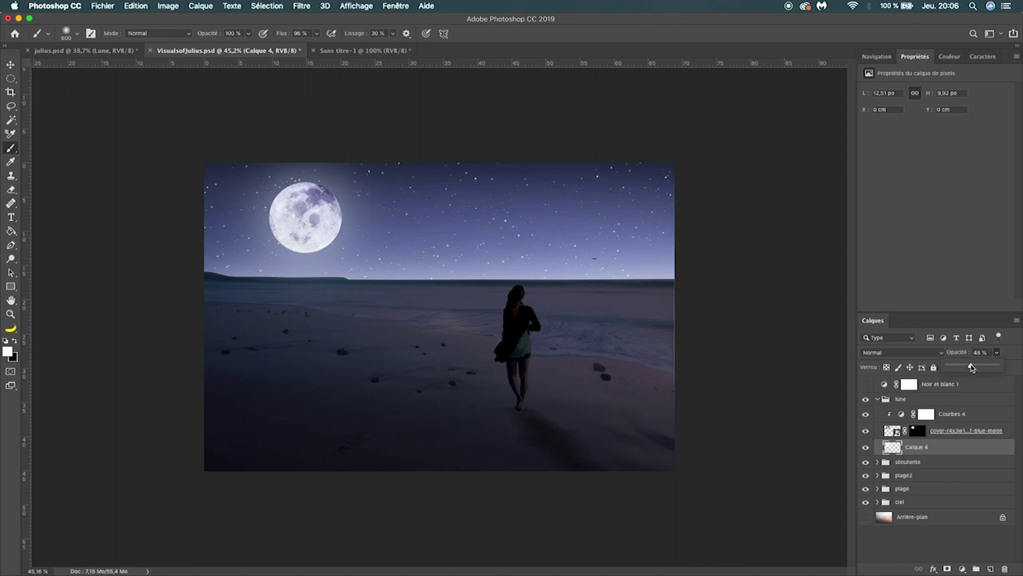
{"action": "left_click", "coordinate": [964, 413]}
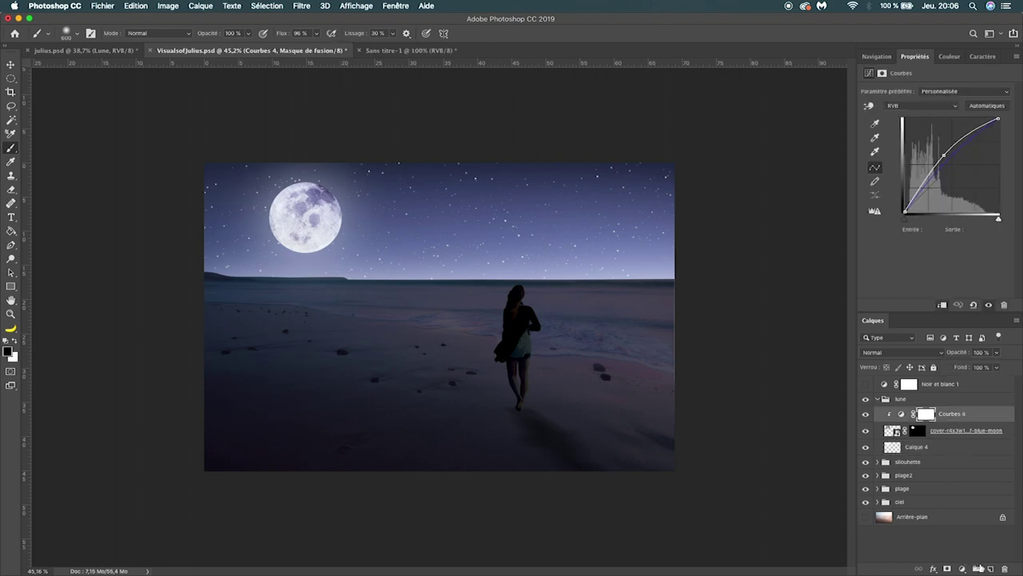
{"action": "left_click", "coordinate": [989, 569]}
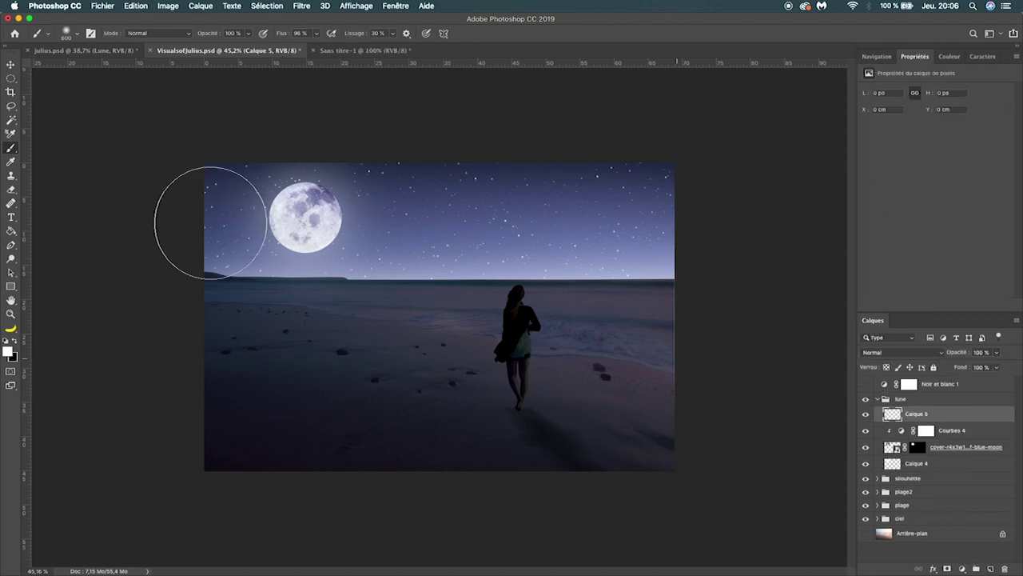
- Lasso a strip of water below the horizon, left of the woman, and fill it white
{"action": "key", "text": "l"}
{"action": "mouse_move", "coordinate": [294, 284]}
{"action": "left_mouse_down"}
{"action": "mouse_move", "coordinate": [399, 292]}
{"action": "mouse_move", "coordinate": [210, 297]}
{"action": "mouse_move", "coordinate": [311, 295]}
{"action": "left_mouse_up"}
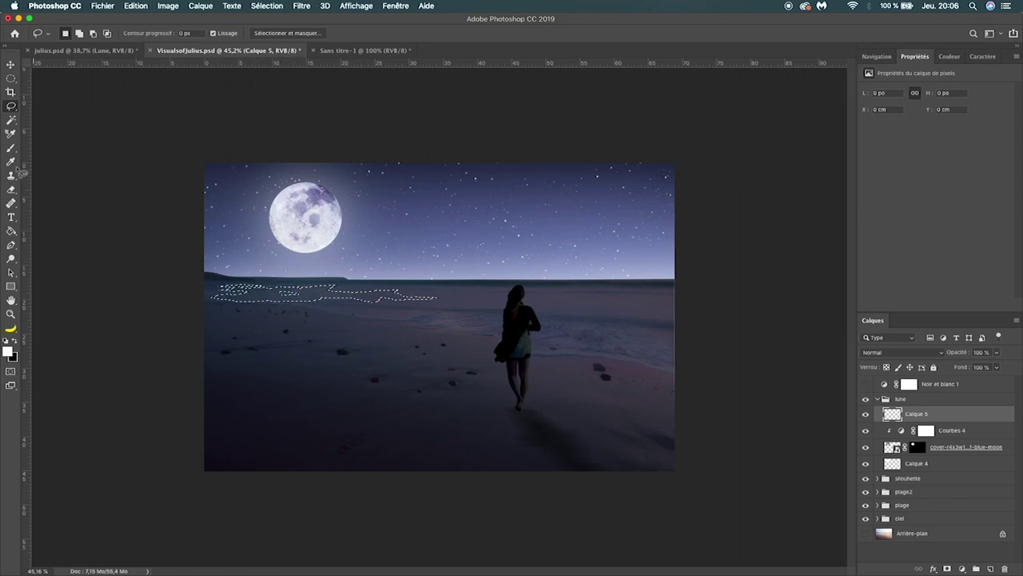
{"action": "left_click", "coordinate": [11, 231]}
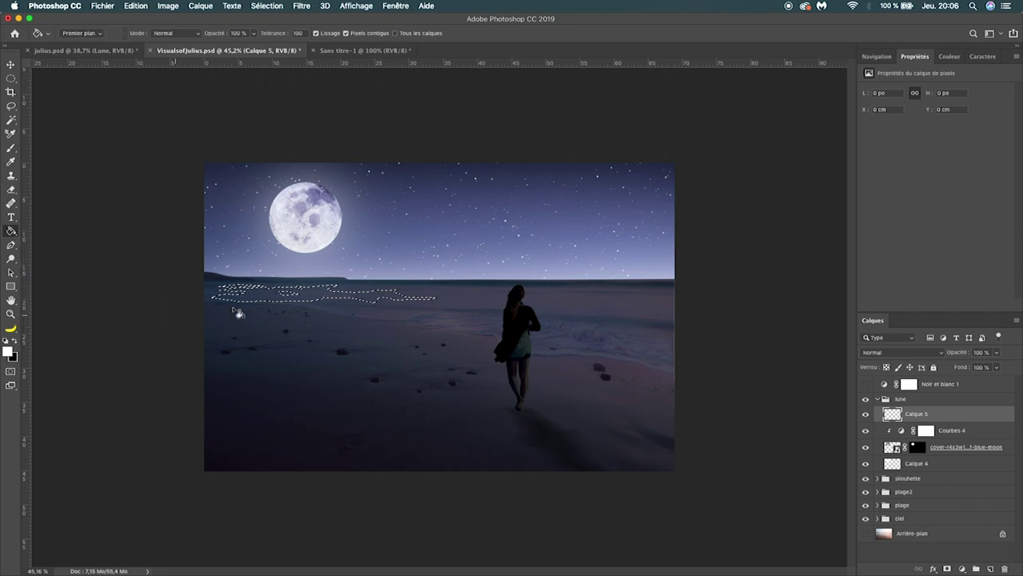
{"action": "left_click", "coordinate": [258, 306]}
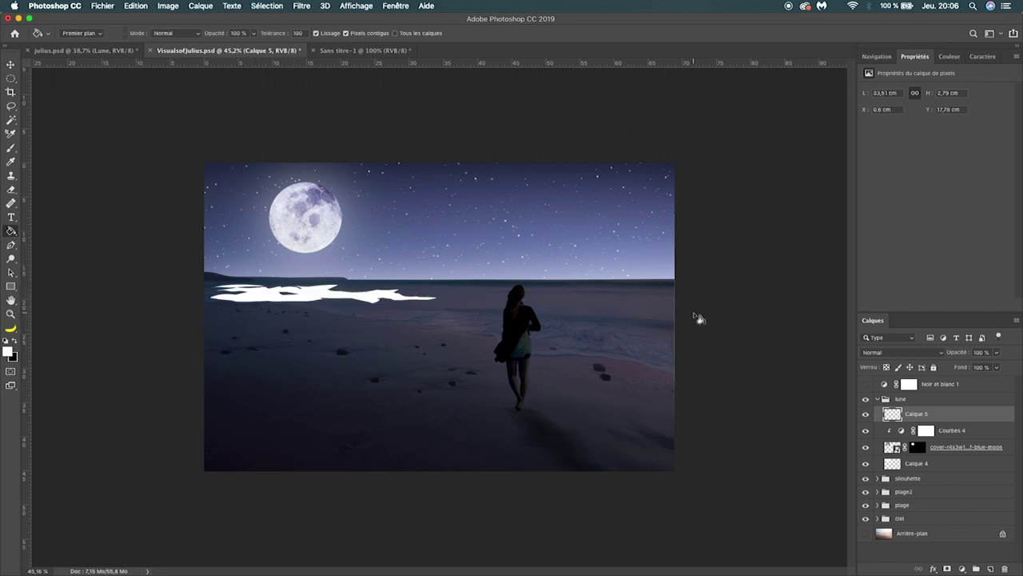
{"action": "left_click", "coordinate": [302, 5]}
{"action": "mouse_move", "coordinate": [307, 163]}
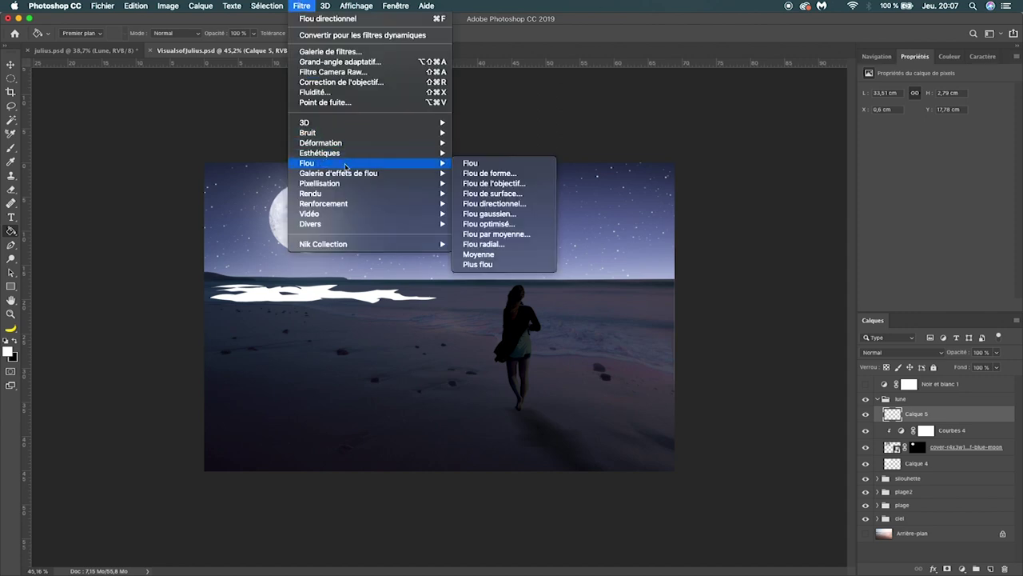
- Apply a 0°, 344-pixel Flou directionnel to the white streak and fade Calque 5 to 34% opacity
{"action": "left_click", "coordinate": [494, 203]}
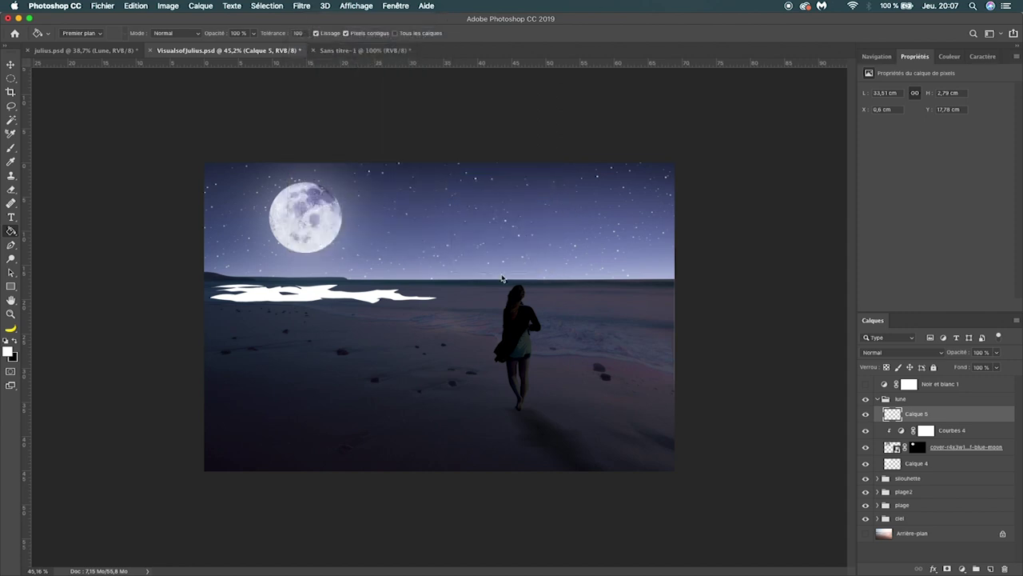
{"action": "left_click_drag", "start_coordinate": [678, 277], "coordinate": [707, 278]}
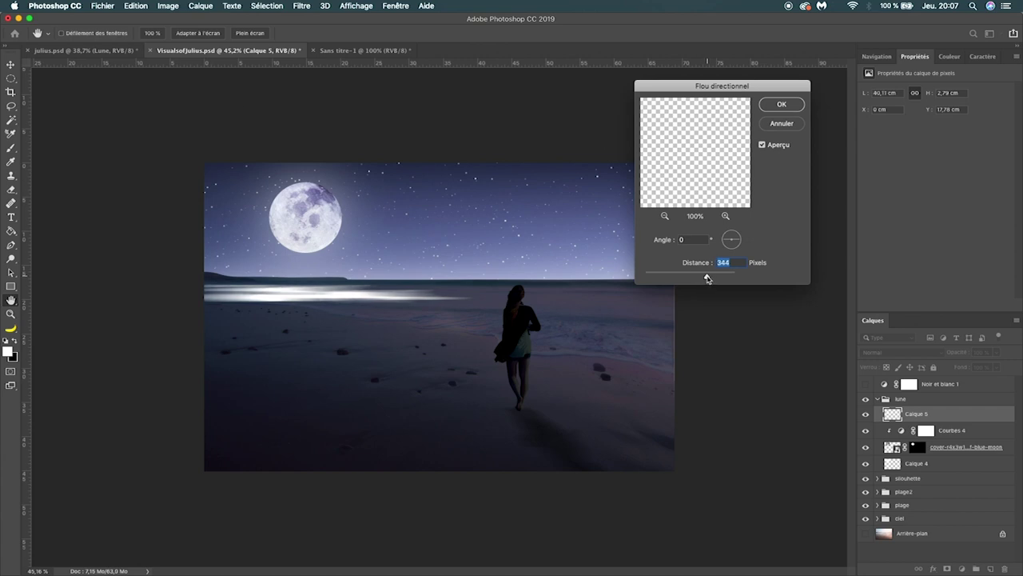
{"action": "left_click", "coordinate": [774, 104]}
{"action": "left_click_drag", "start_coordinate": [996, 352], "coordinate": [968, 366]}
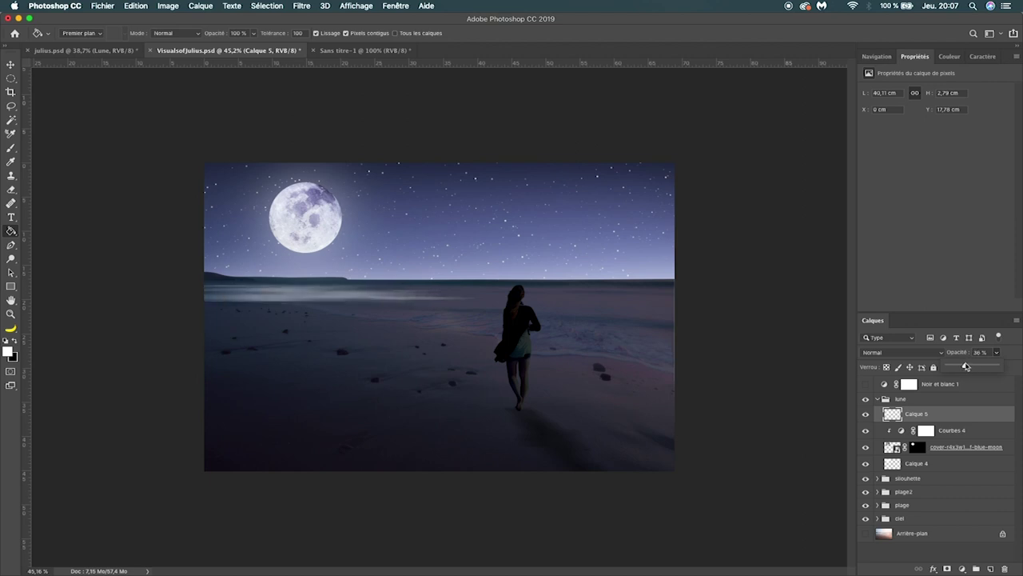
{"action": "key", "text": "v"}
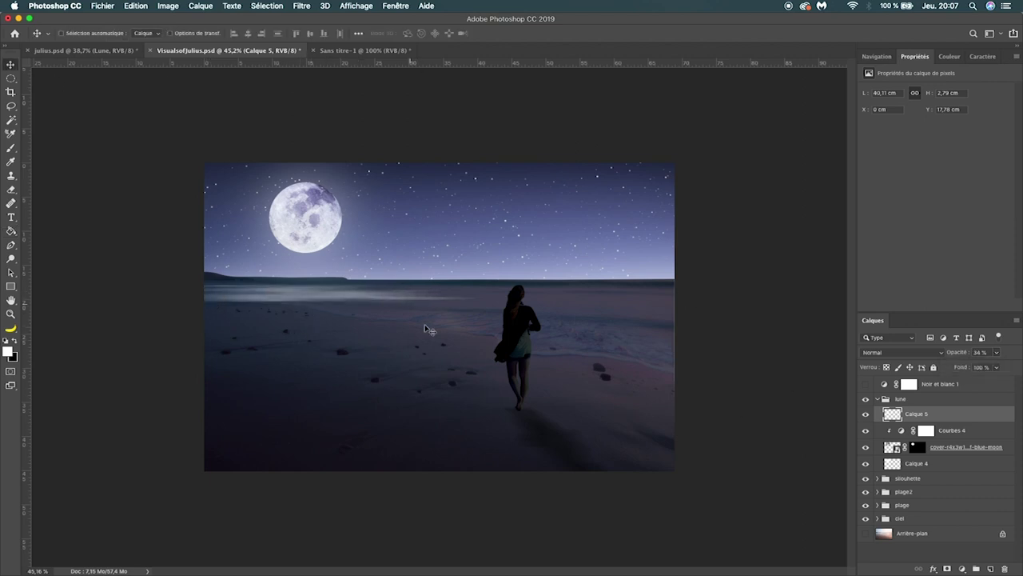
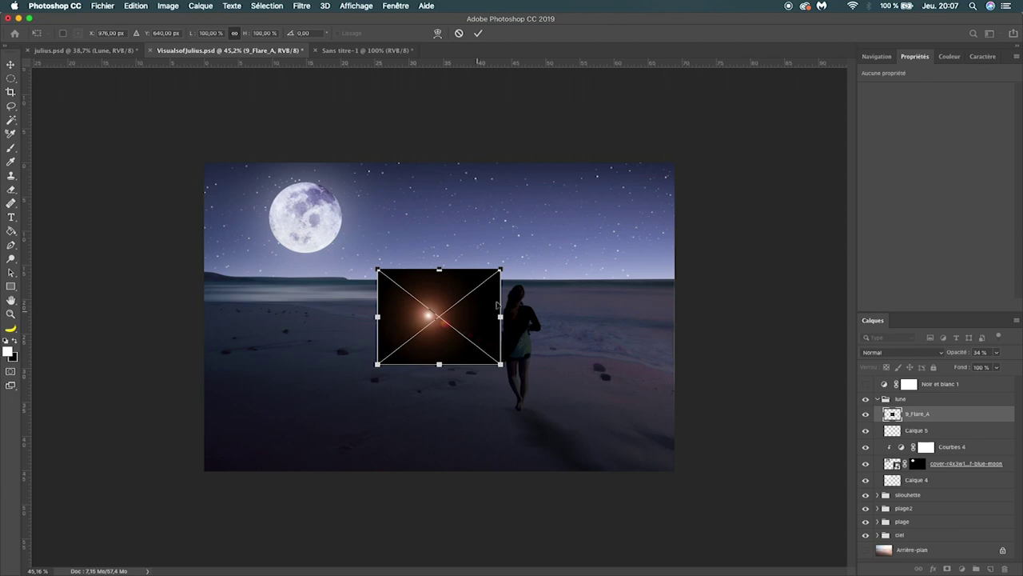
- Enlarge the 9_Flare_A flare, tint it blue with a clipped Hue/Saturation (hue about -156), and select both layers
{"action": "left_click_drag", "start_coordinate": [501, 266], "coordinate": [538, 240]}
{"action": "key", "text": "Return"}
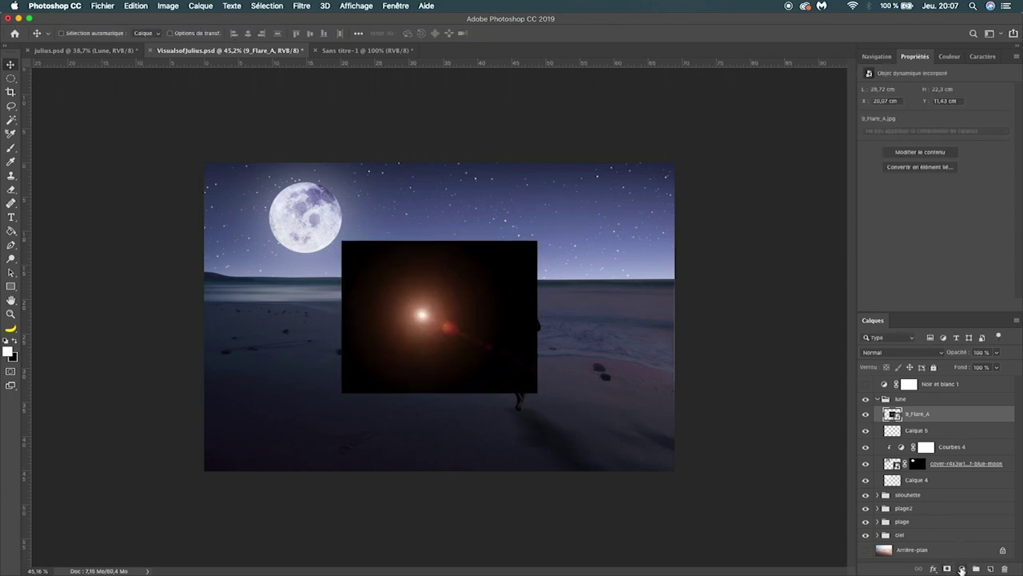
{"action": "left_click", "coordinate": [962, 569]}
{"action": "left_click", "coordinate": [919, 453]}
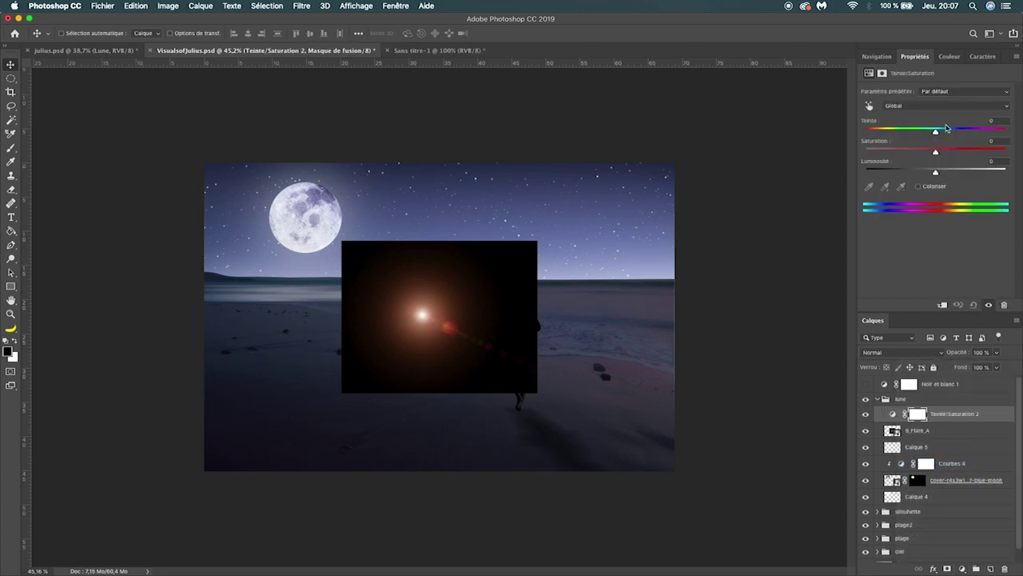
{"action": "left_click", "coordinate": [943, 305]}
{"action": "left_click_drag", "start_coordinate": [935, 130], "coordinate": [873, 132]}
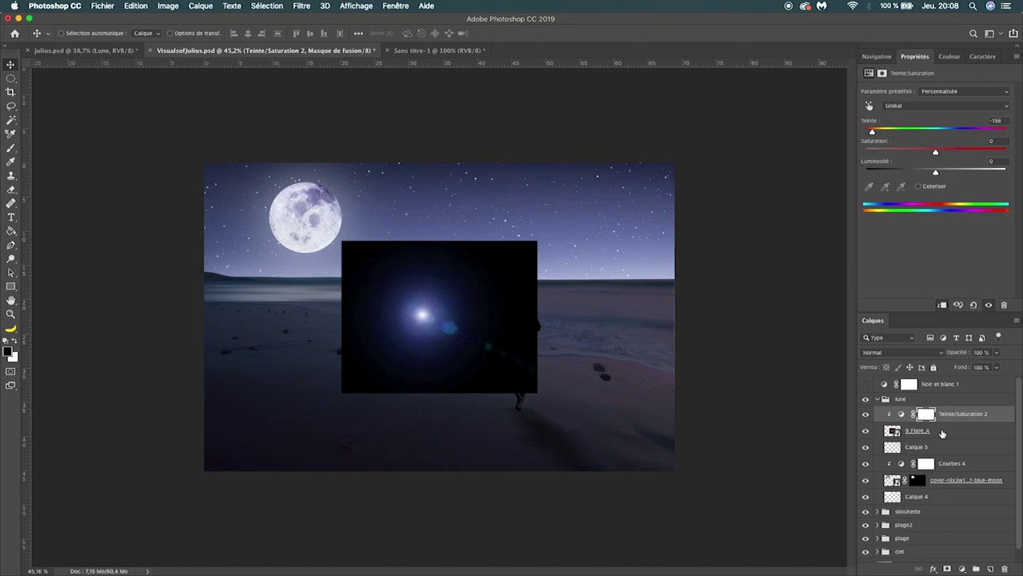
{"action": "left_click", "coordinate": [943, 433]}
{"action": "left_click", "coordinate": [961, 415], "text": "shift"}
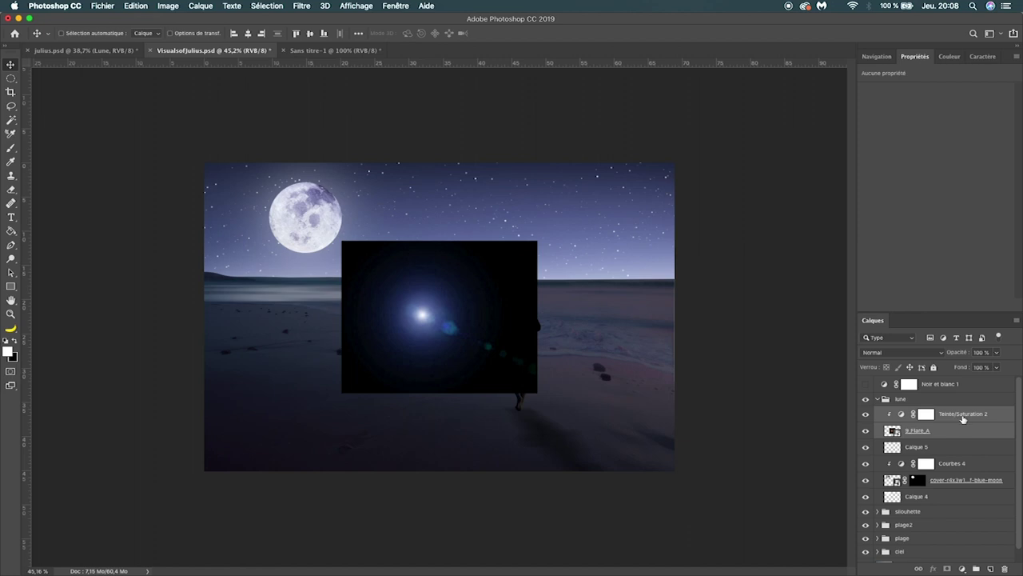
- Merge the flare with its hue adjustment, set Superposition blend mode, and move it below the moon
{"action": "key", "text": "ctrl+e"}
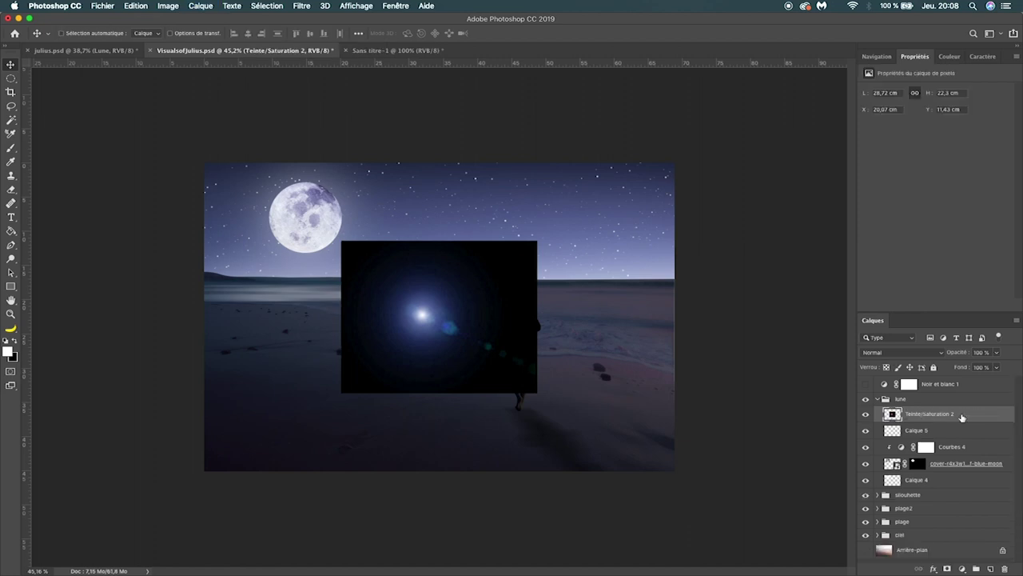
{"action": "left_click", "coordinate": [902, 352]}
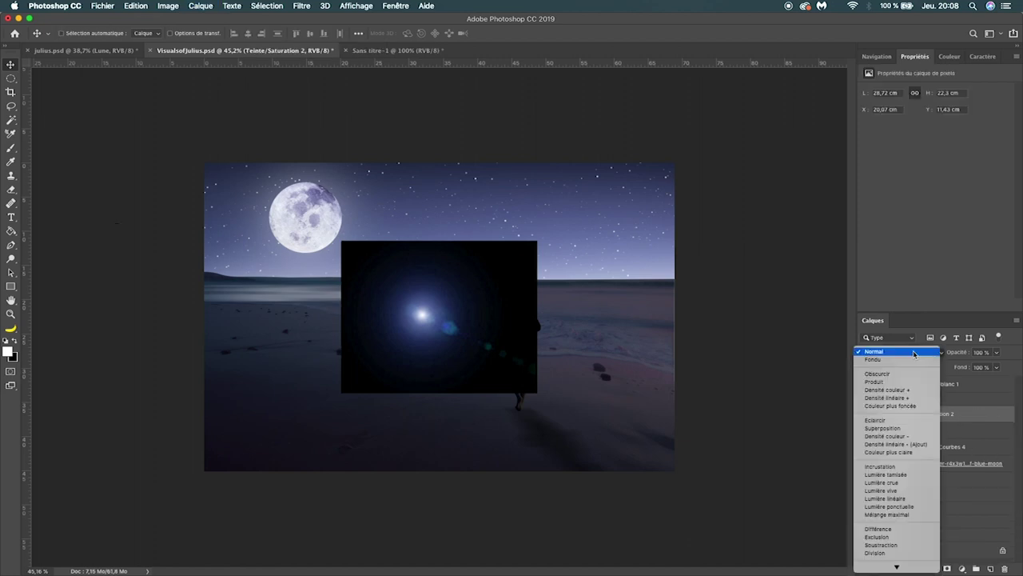
{"action": "left_click", "coordinate": [890, 430]}
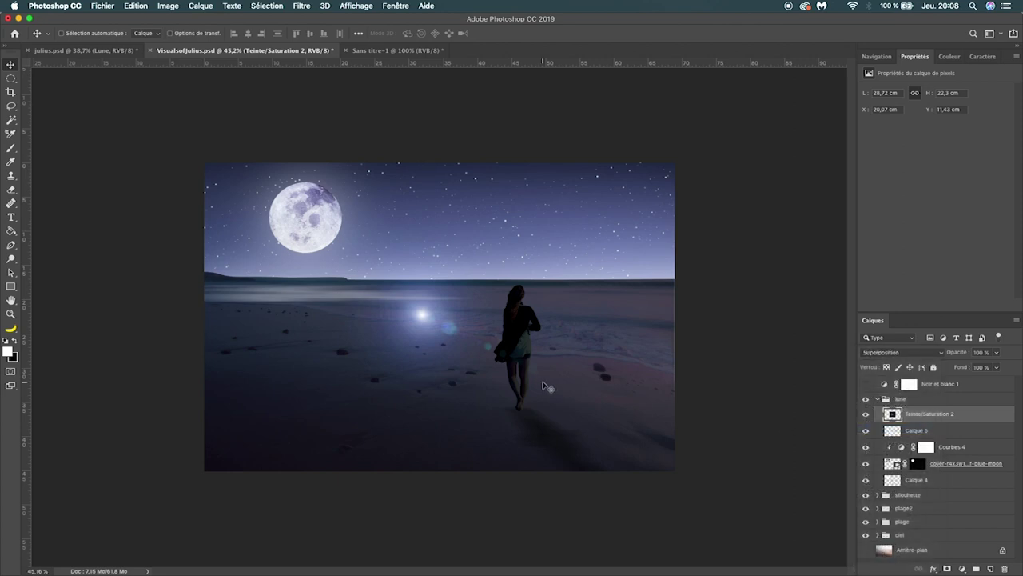
{"action": "left_click_drag", "start_coordinate": [423, 321], "coordinate": [307, 298]}
- Squash and widen the glow into a flat, long streak across the water
{"action": "key", "text": "ctrl+t"}
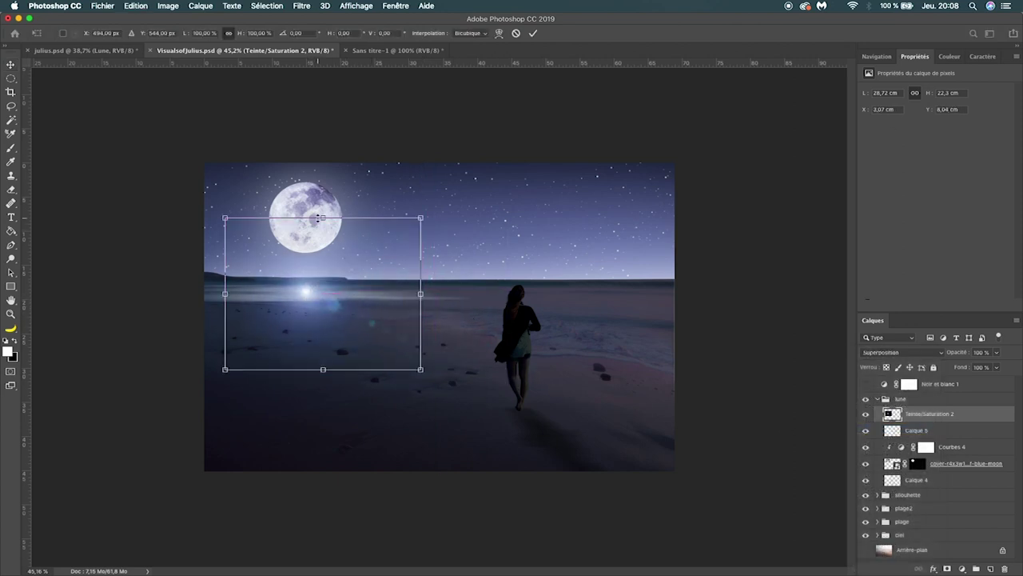
{"action": "left_click_drag", "start_coordinate": [323, 218], "coordinate": [321, 273]}
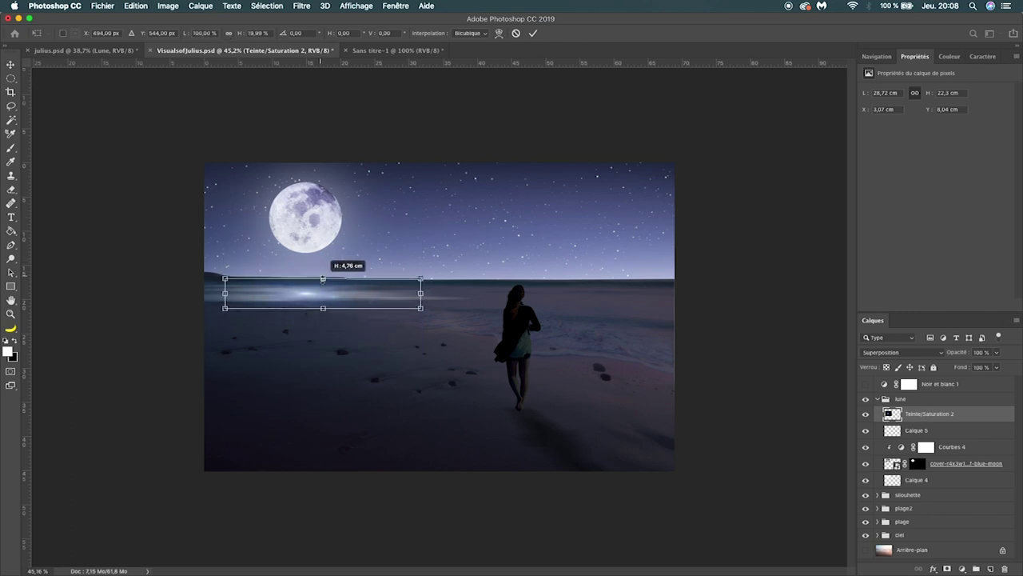
{"action": "left_click_drag", "start_coordinate": [321, 273], "coordinate": [323, 275]}
{"action": "left_click_drag", "start_coordinate": [425, 310], "coordinate": [464, 322]}
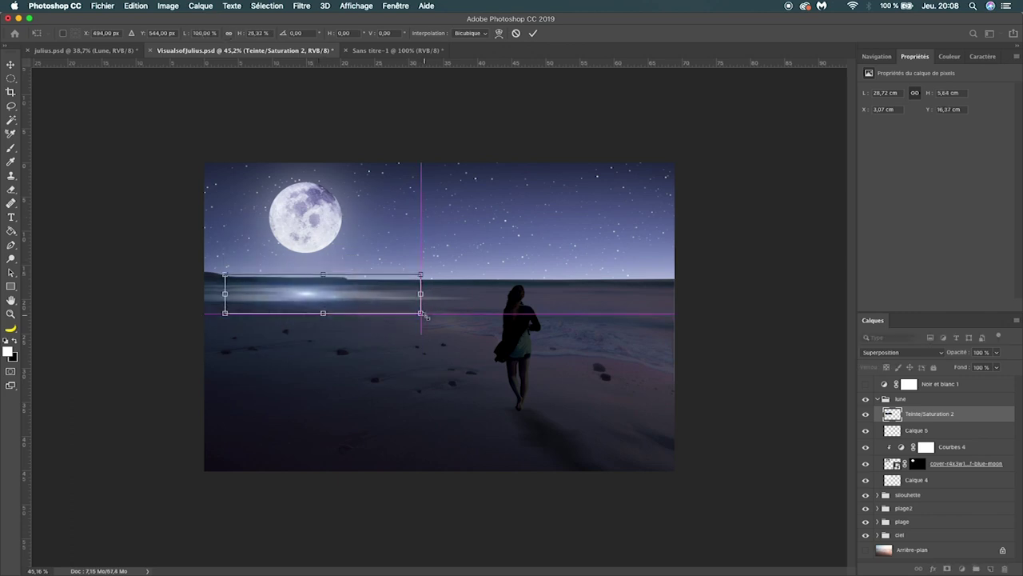
{"action": "left_click_drag", "start_coordinate": [332, 314], "coordinate": [337, 314]}
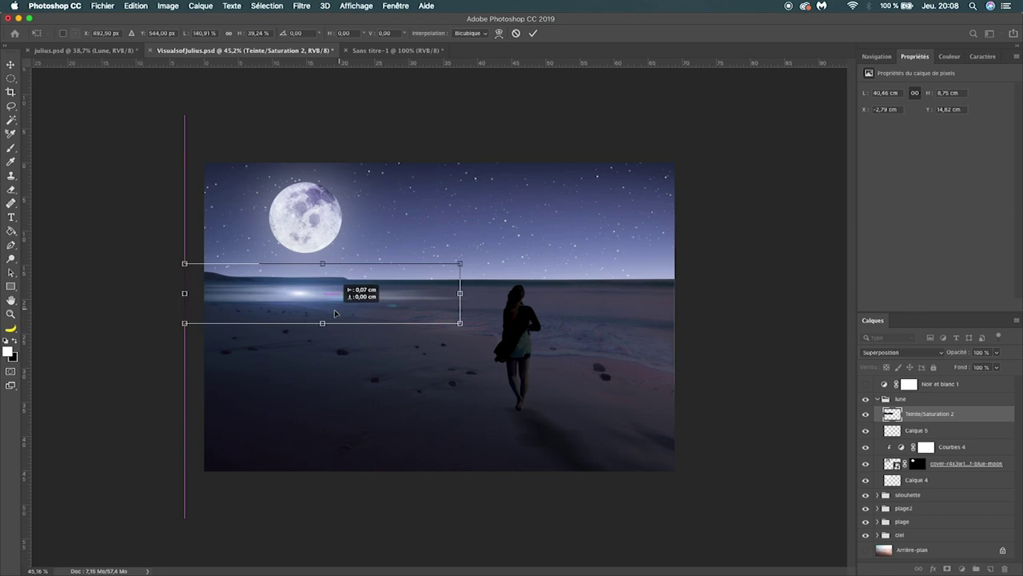
{"action": "key", "text": "Return"}
- Erase a stray part of the glow with the Eraser
{"action": "scroll", "coordinate": [422, 320], "scroll_direction": "down", "scroll_amount": 1}
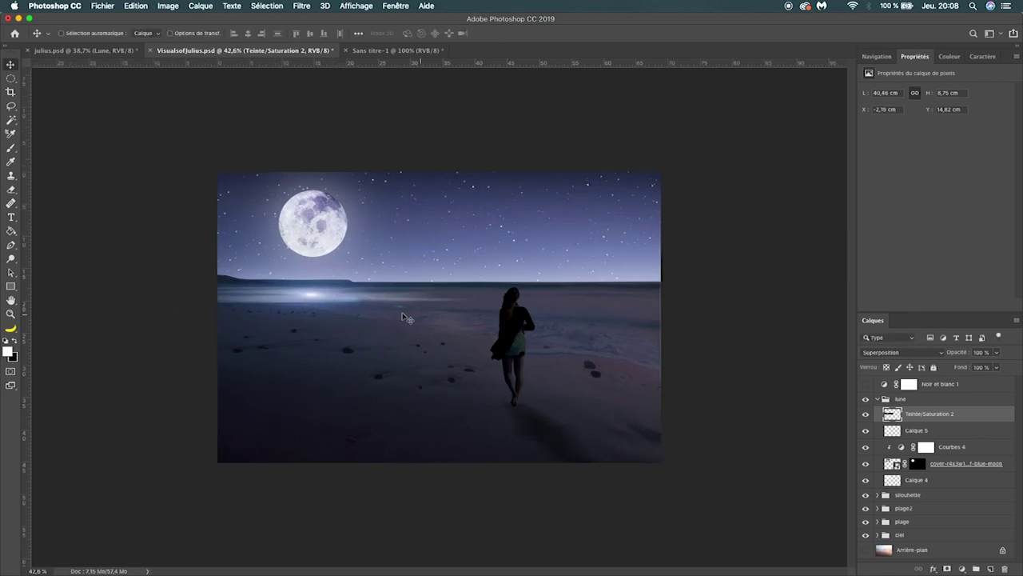
{"action": "key", "text": "e"}
{"action": "left_click_drag", "start_coordinate": [418, 333], "coordinate": [418, 338]}
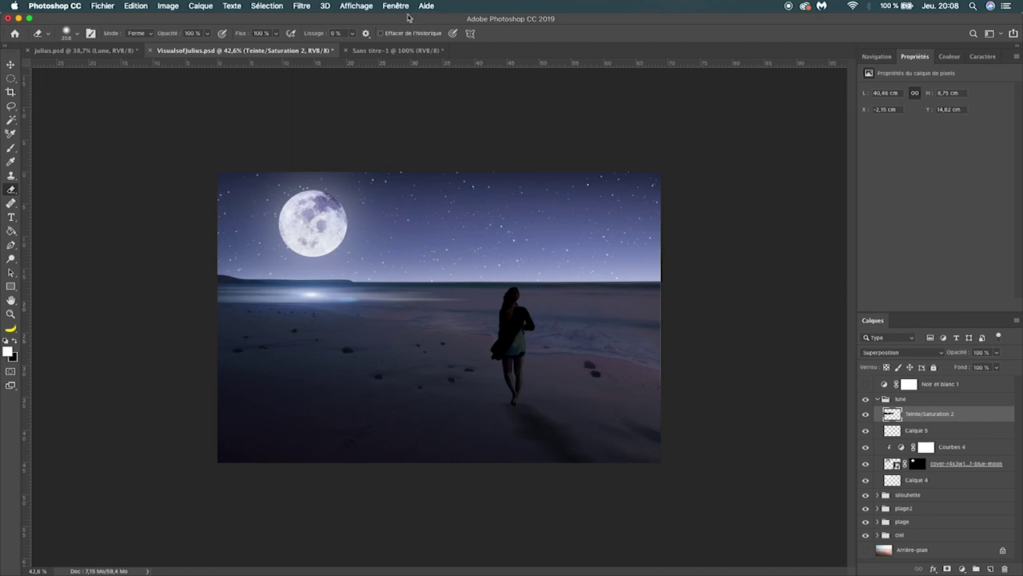
- Apply an 83 px horizontal Motion Blur to the glow and set its layer opacity to 83%
{"action": "left_click", "coordinate": [303, 7]}
{"action": "mouse_move", "coordinate": [307, 163]}
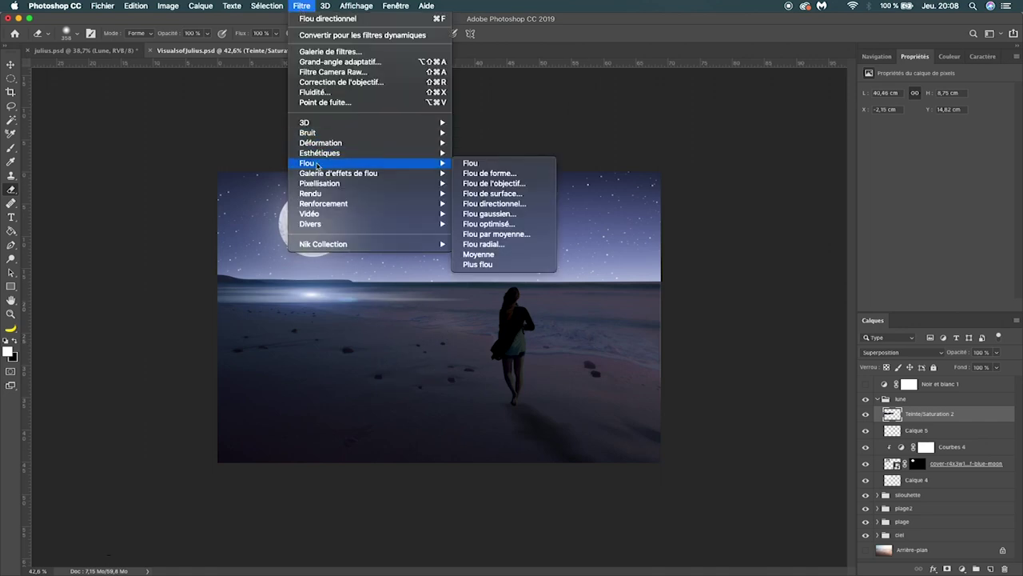
{"action": "left_click", "coordinate": [493, 203]}
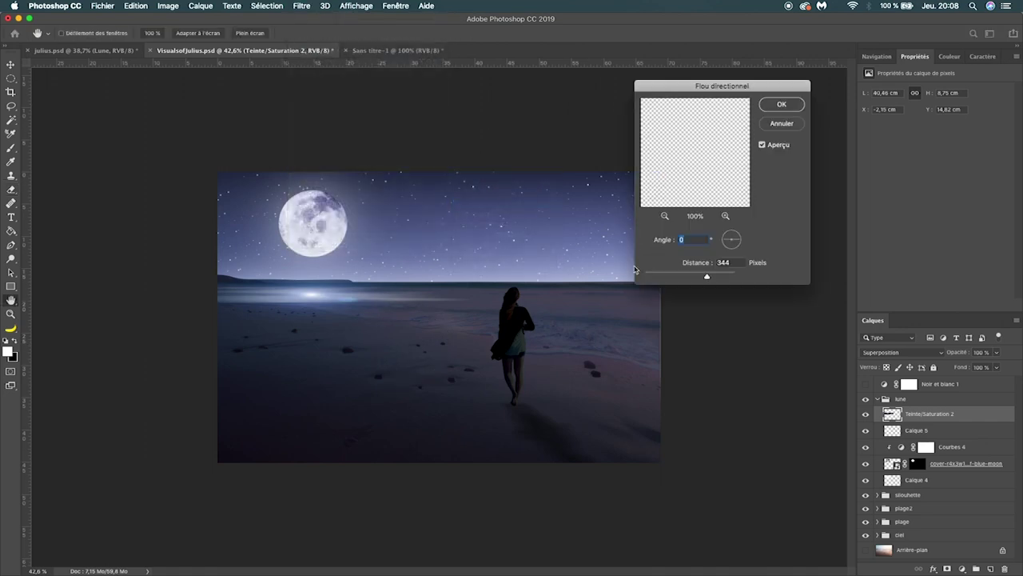
{"action": "left_click_drag", "start_coordinate": [707, 277], "coordinate": [675, 276]}
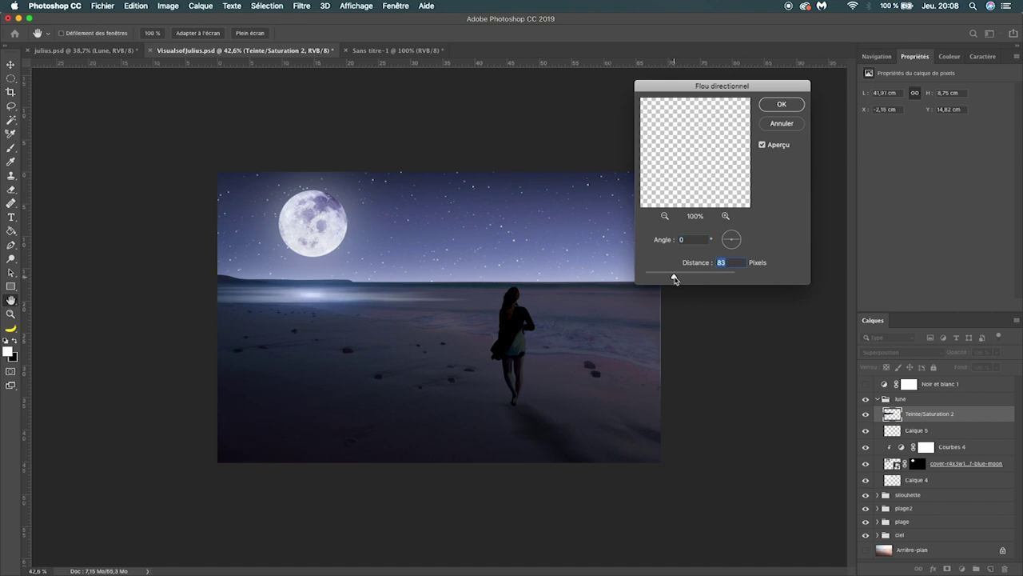
{"action": "left_click", "coordinate": [797, 108]}
{"action": "key", "text": "e"}
{"action": "left_click", "coordinate": [996, 354]}
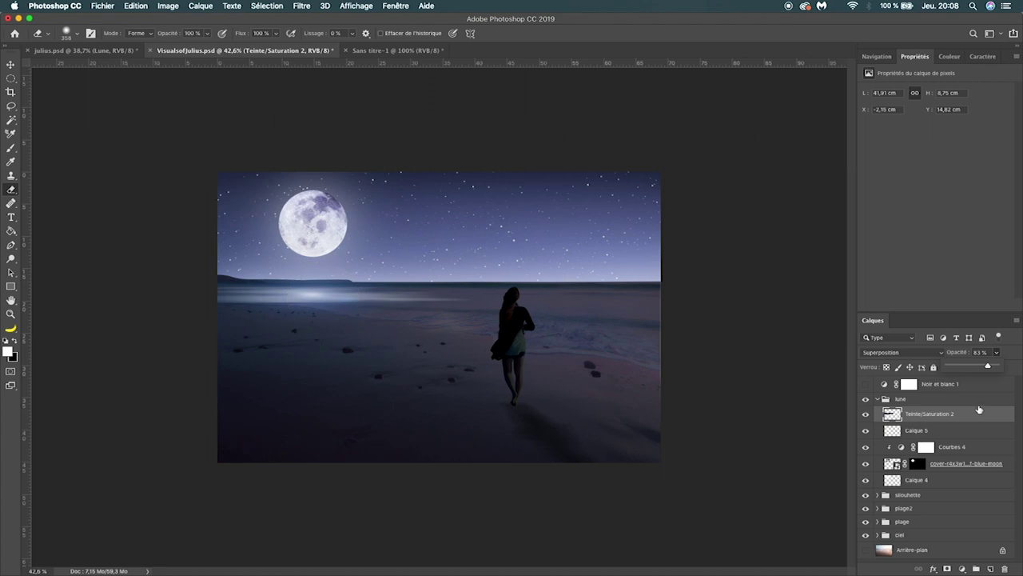
- Add an Exposure adjustment layer that brightens the image
{"action": "left_click", "coordinate": [966, 568]}
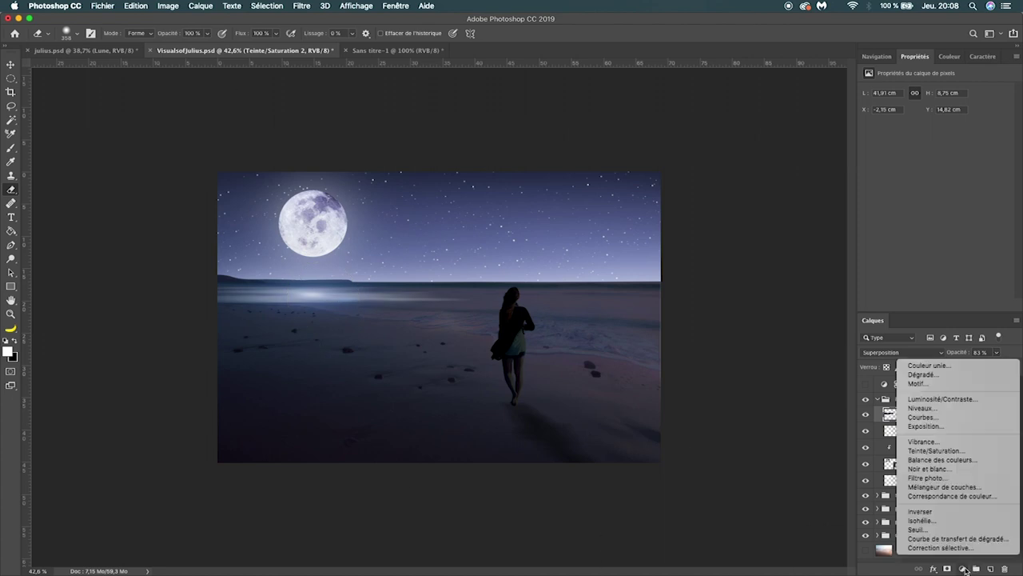
{"action": "left_click", "coordinate": [948, 427]}
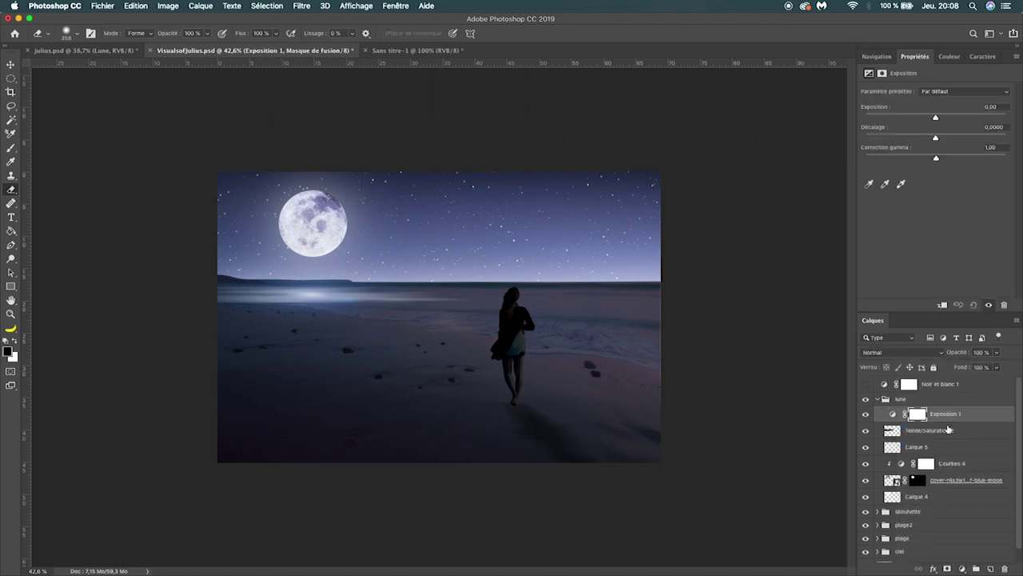
{"action": "left_click_drag", "start_coordinate": [936, 119], "coordinate": [942, 119]}
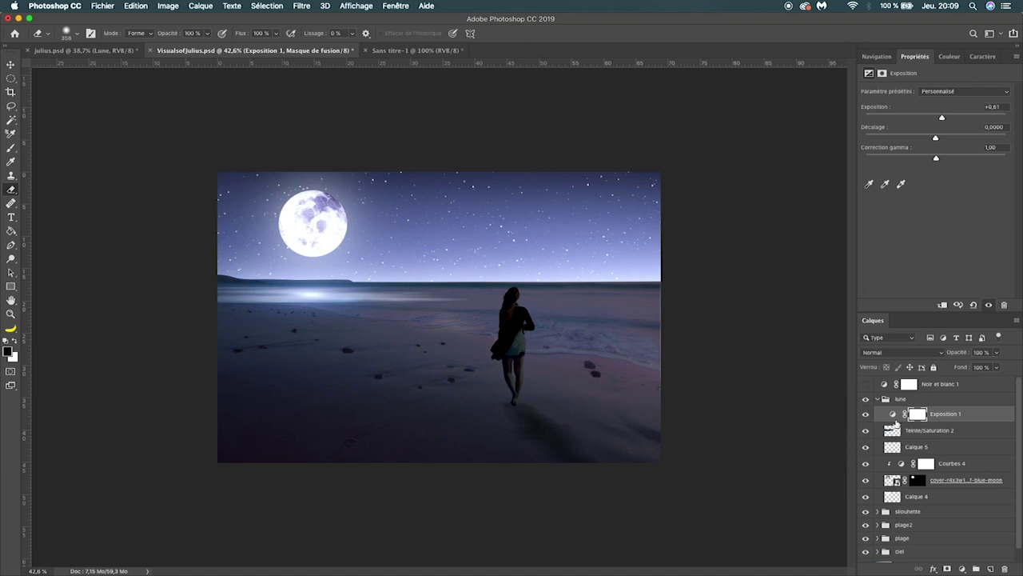
- Invert the Exposure mask and paint the brightening back onto the moon and its reflection with a 700 px brush
{"action": "left_click", "coordinate": [919, 415]}
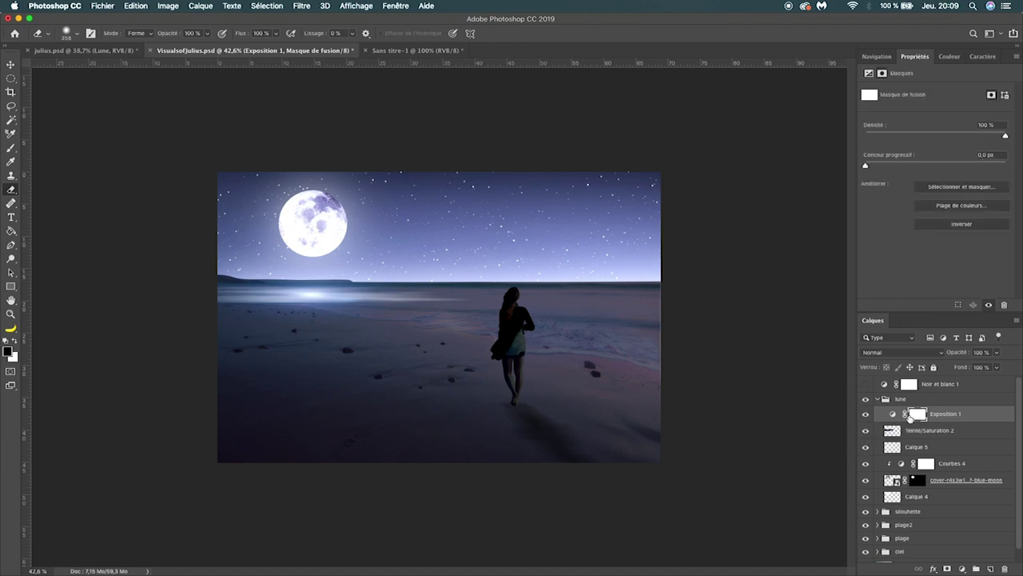
{"action": "key", "text": "ctrl+i"}
{"action": "key", "text": "ctrl+z"}
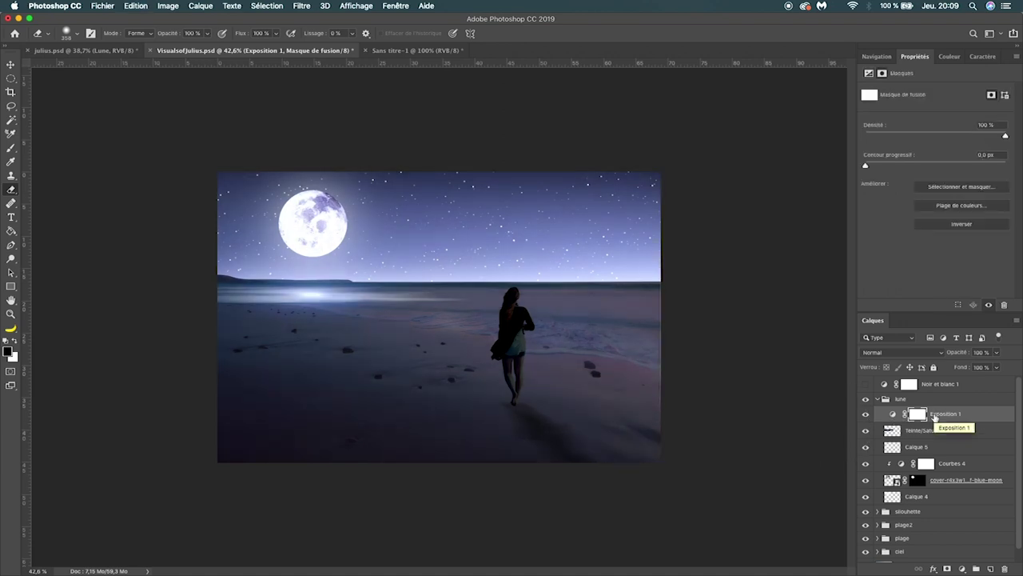
{"action": "key", "text": "ctrl+i"}
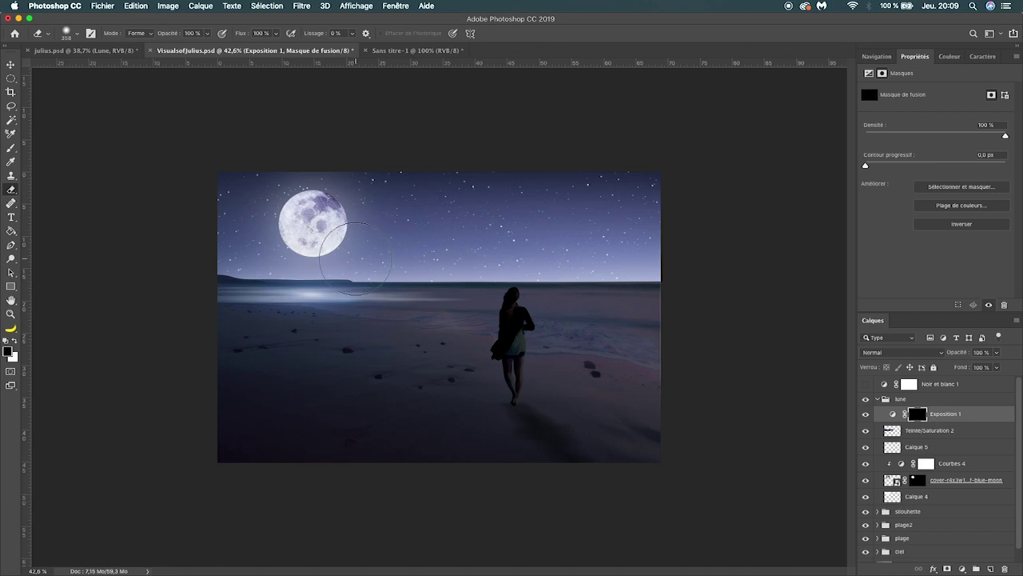
{"action": "key", "text": "b"}
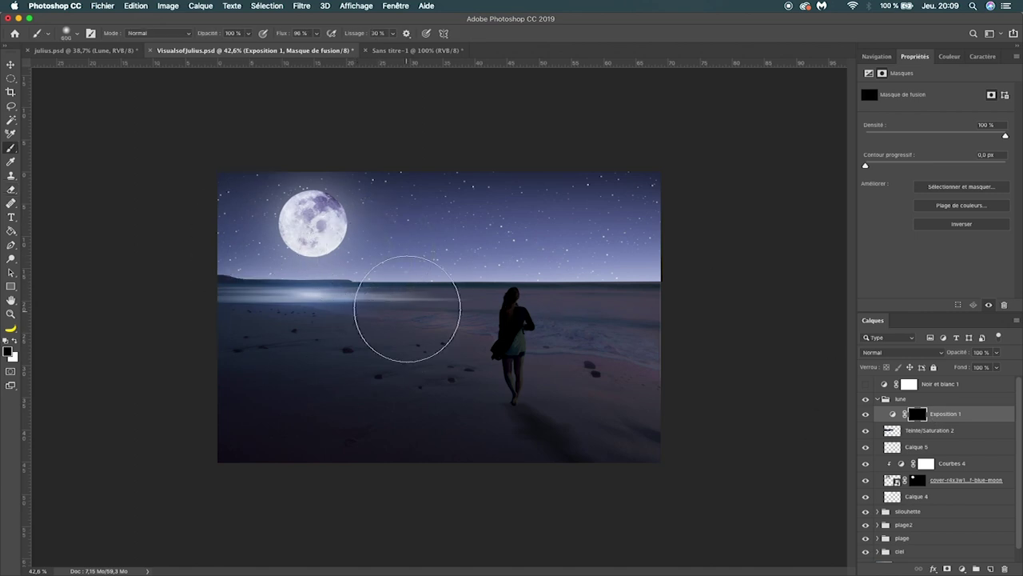
{"action": "right_click", "coordinate": [407, 308]}
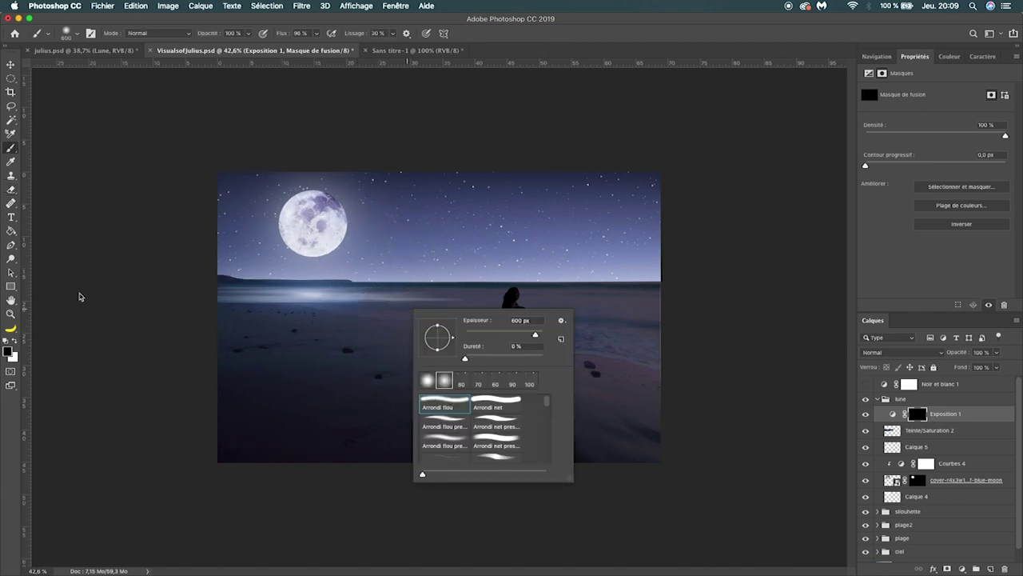
{"action": "left_click", "coordinate": [96, 308]}
{"action": "key", "text": "bracketright"}
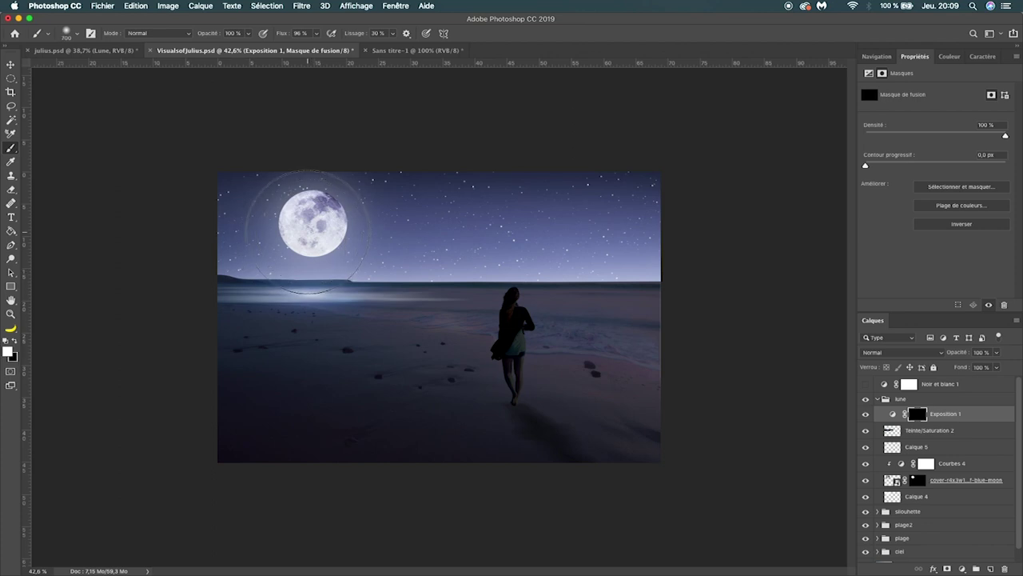
{"action": "left_click", "coordinate": [308, 230]}
{"action": "key", "text": "ctrl+minus"}
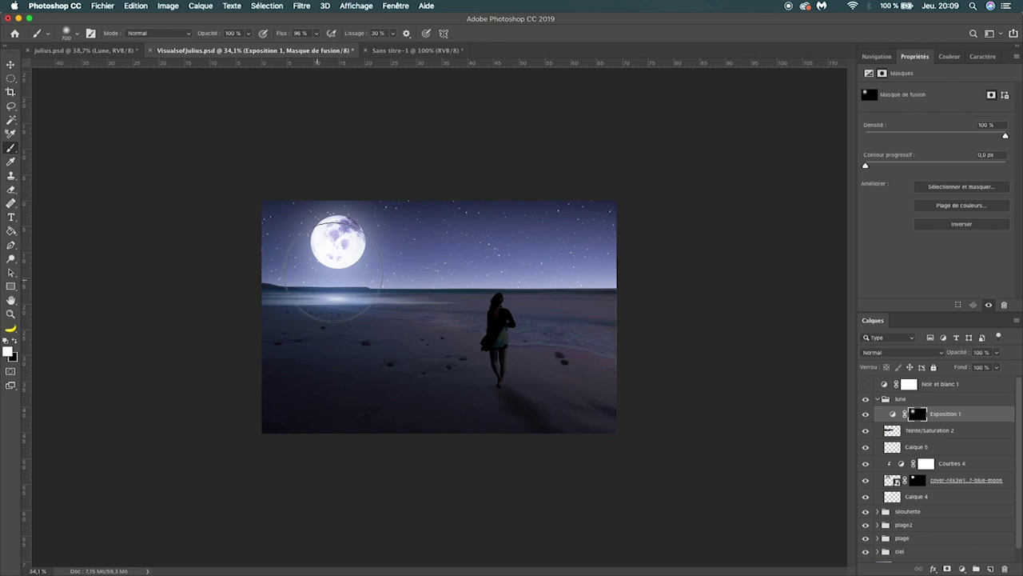
{"action": "left_click", "coordinate": [326, 273]}
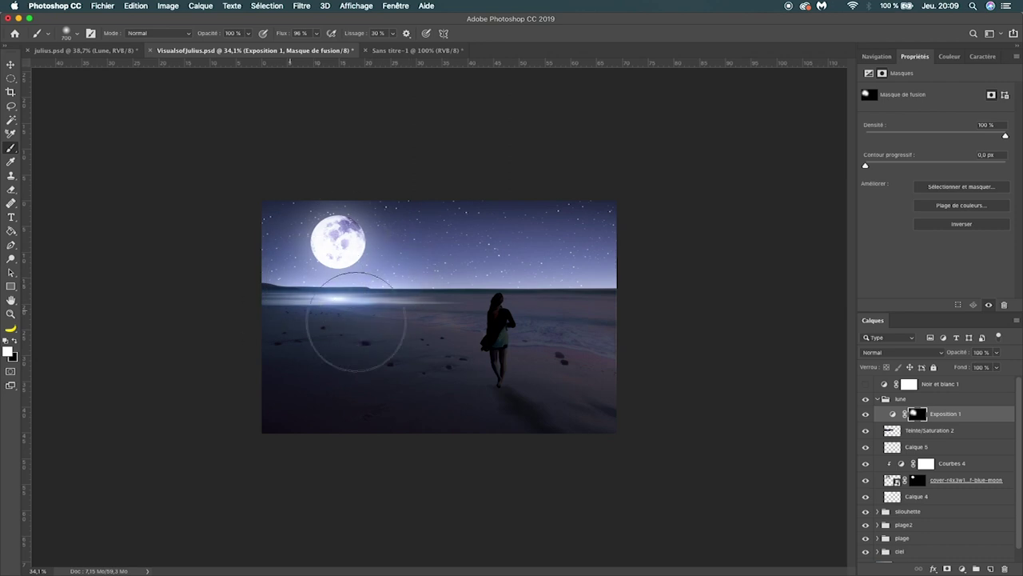
- Set the exposure to +0.45 and collapse the lune group
{"action": "scroll", "coordinate": [439, 317], "scroll_direction": "up", "scroll_amount": 2}
{"action": "left_click", "coordinate": [869, 73]}
{"action": "left_click_drag", "start_coordinate": [942, 120], "coordinate": [941, 119]}
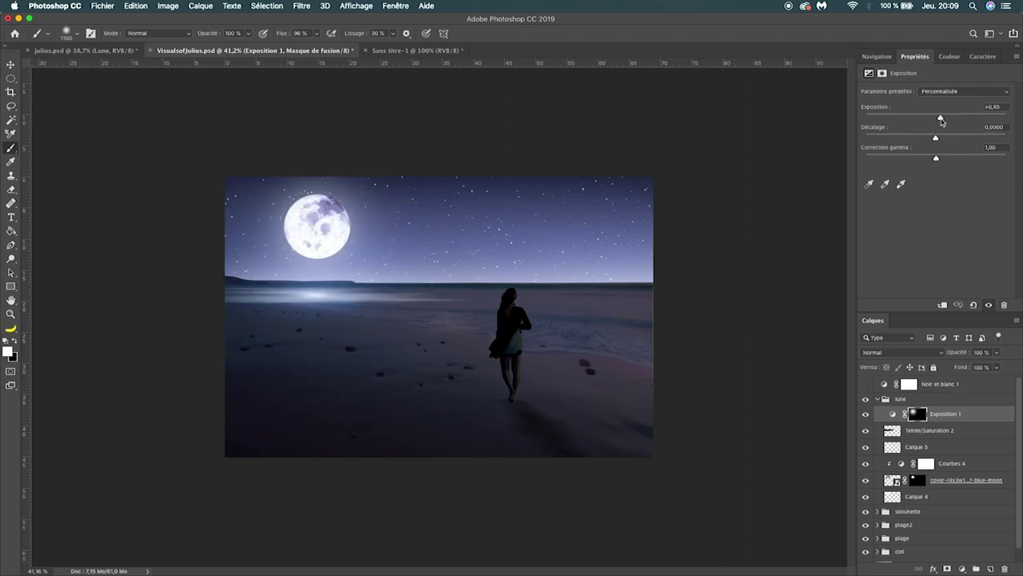
{"action": "left_click", "coordinate": [878, 399]}
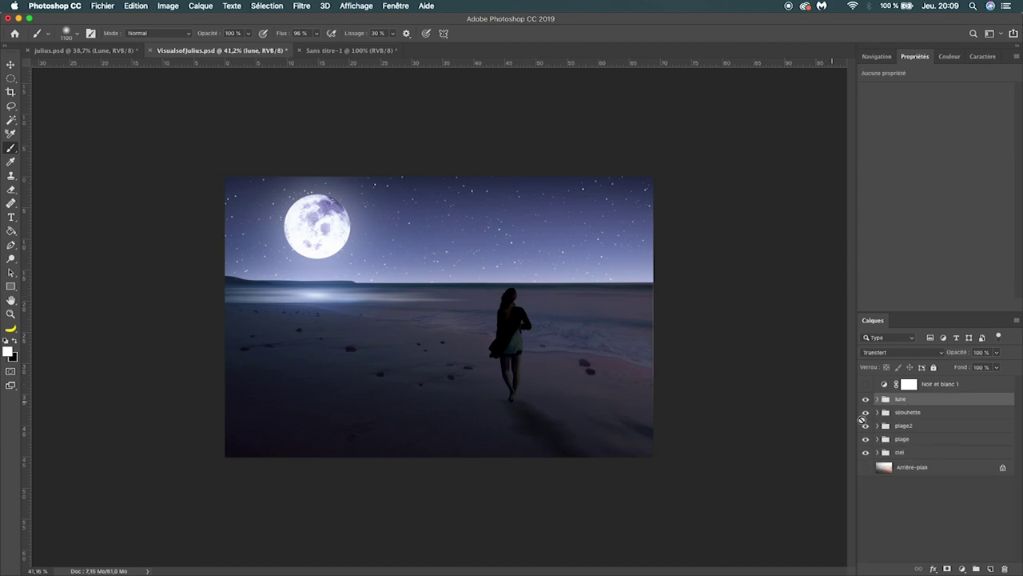
- Add an Inner Shadow in pale blue c1ccea to the silhouette layer's style
{"action": "left_click", "coordinate": [878, 412]}
{"action": "left_click", "coordinate": [946, 445]}
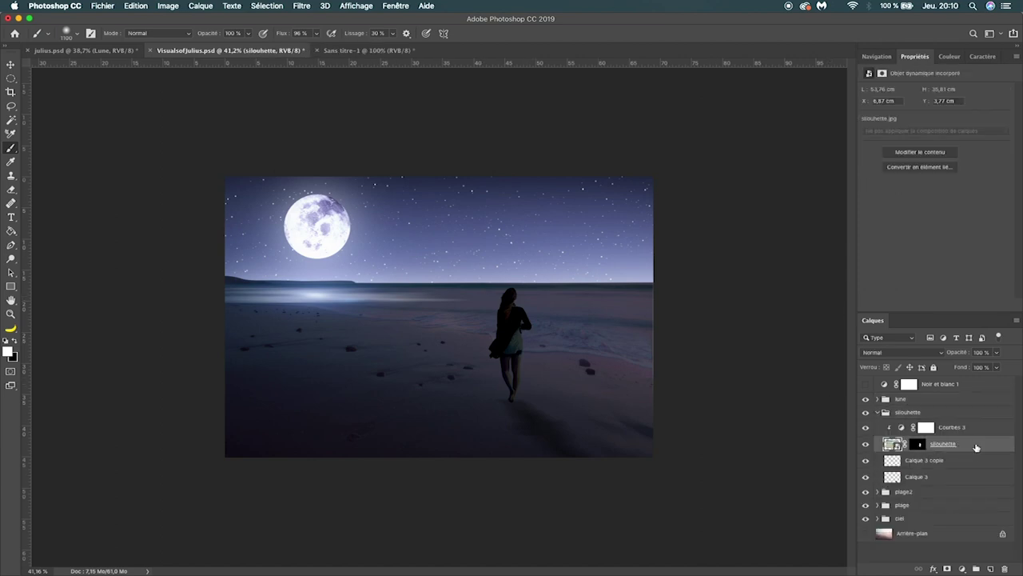
{"action": "double_click", "coordinate": [975, 445]}
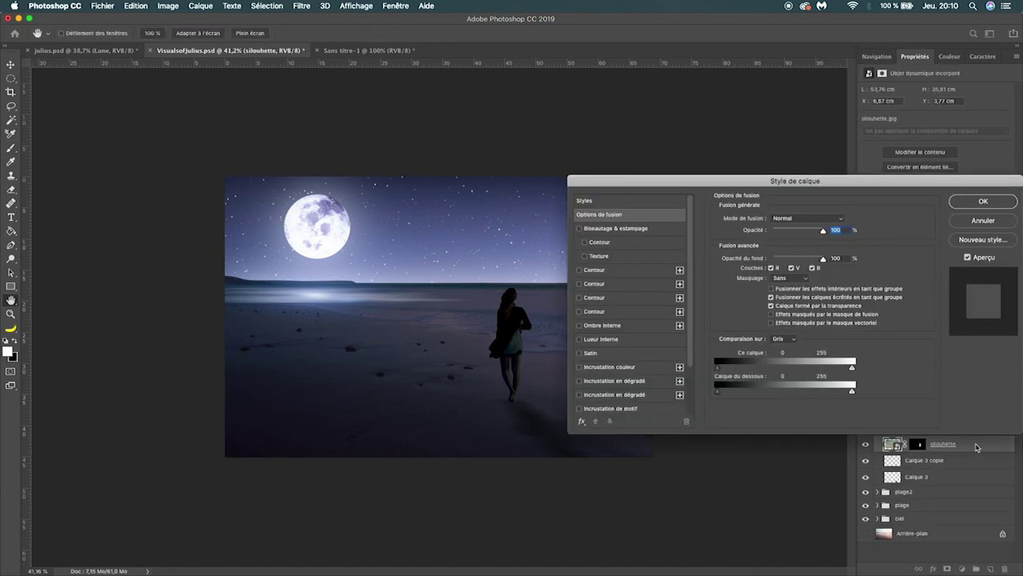
{"action": "left_click", "coordinate": [594, 326]}
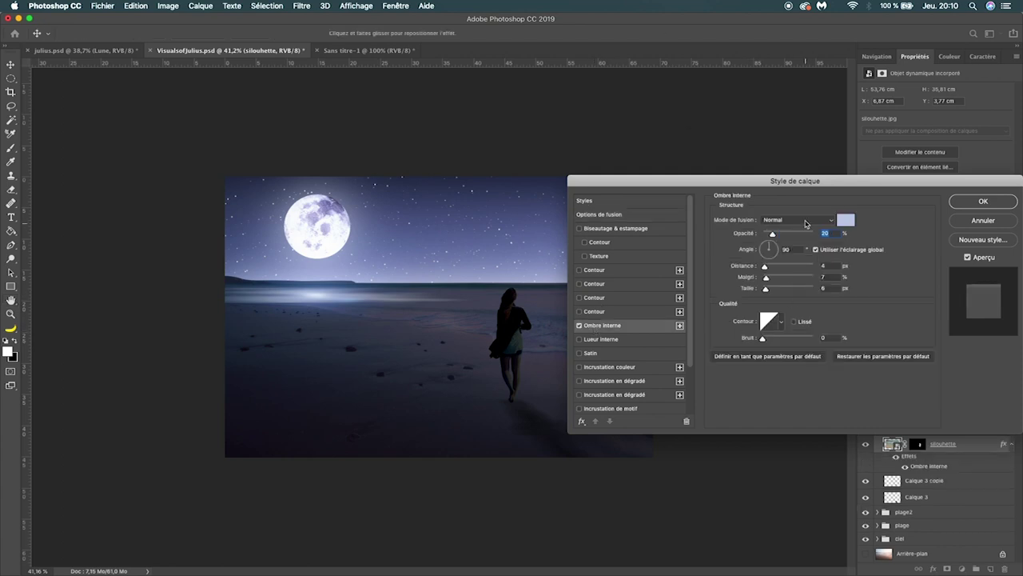
{"action": "left_click", "coordinate": [845, 220]}
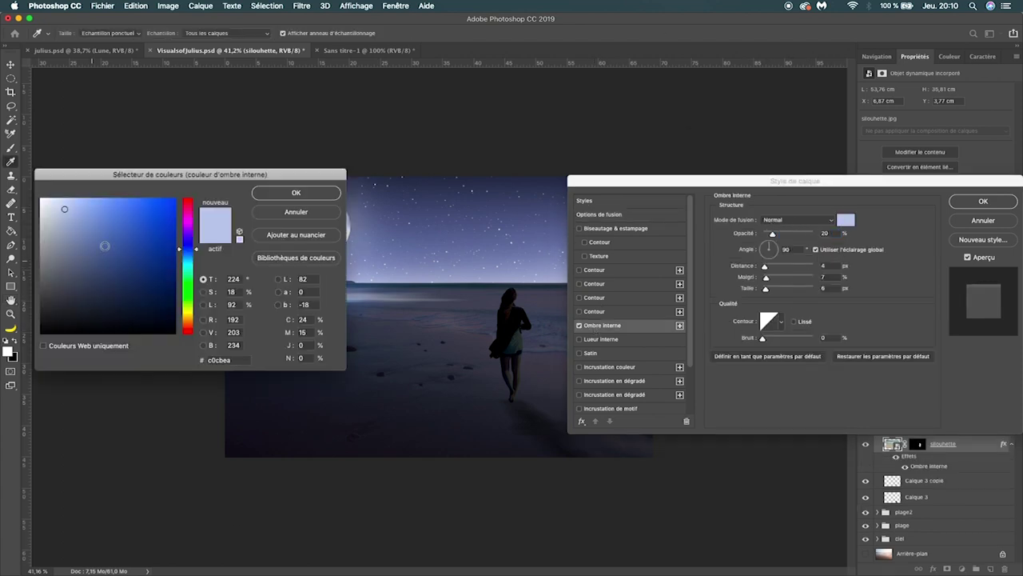
{"action": "left_click_drag", "start_coordinate": [56, 207], "coordinate": [63, 209]}
{"action": "left_click", "coordinate": [261, 199]}
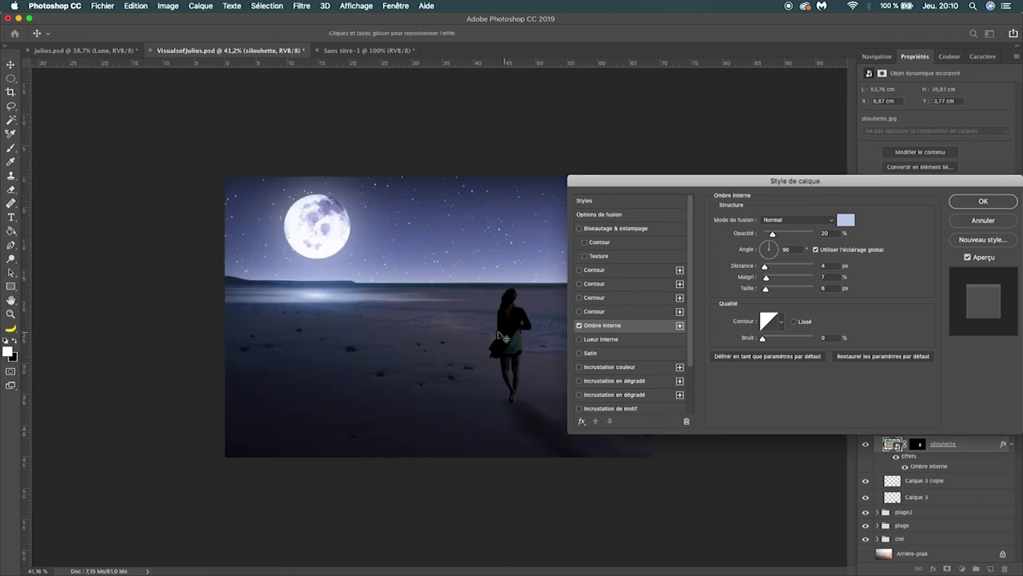
- Set the inner shadow distance to 5 and opacity to 30%, apply it, and create a new layer group
{"action": "scroll", "coordinate": [501, 340], "scroll_direction": "up", "scroll_amount": 5}
{"action": "scroll", "coordinate": [502, 340], "scroll_direction": "up", "scroll_amount": 2}
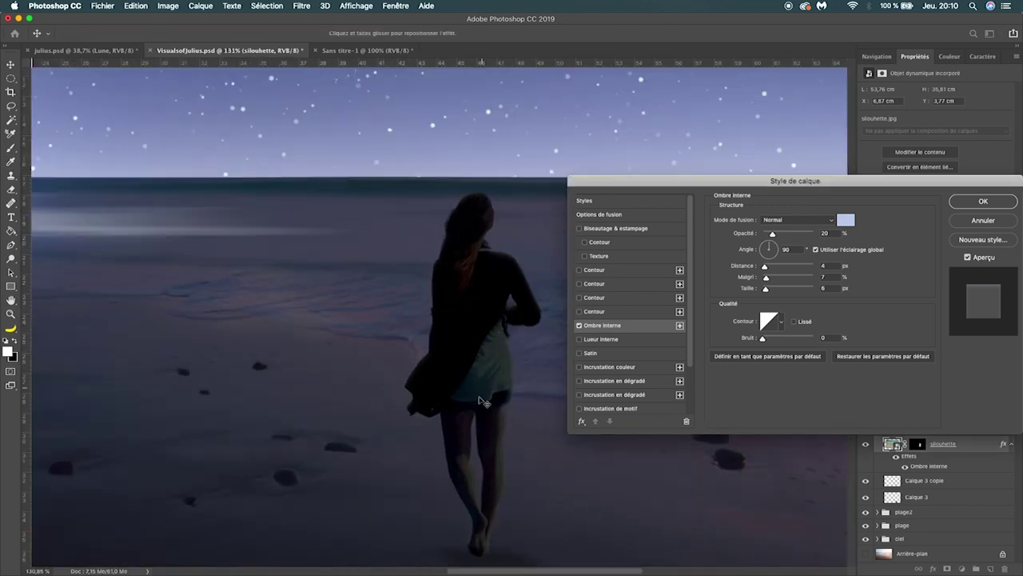
{"action": "left_click", "coordinate": [579, 326]}
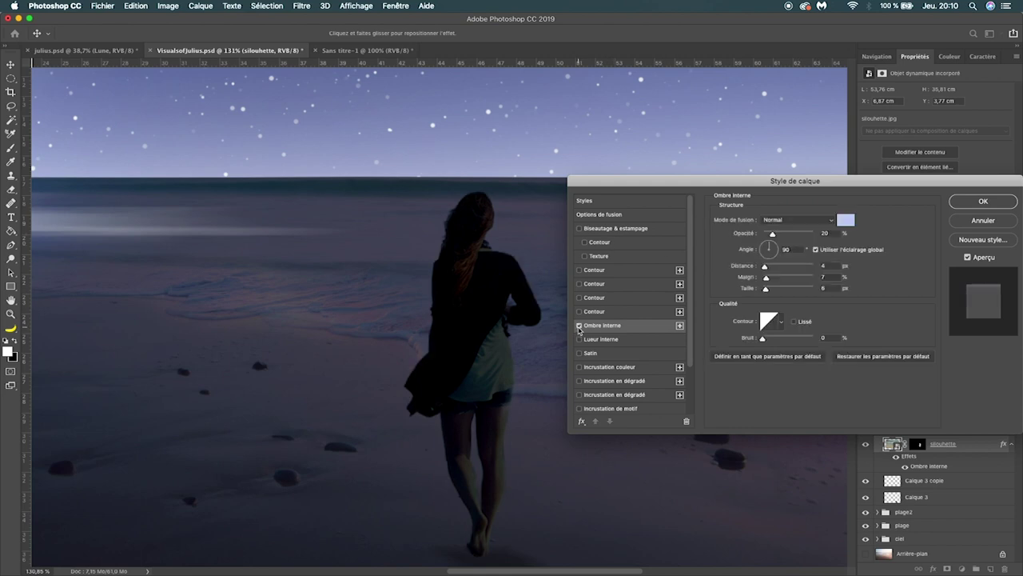
{"action": "left_click_drag", "start_coordinate": [765, 268], "coordinate": [767, 291]}
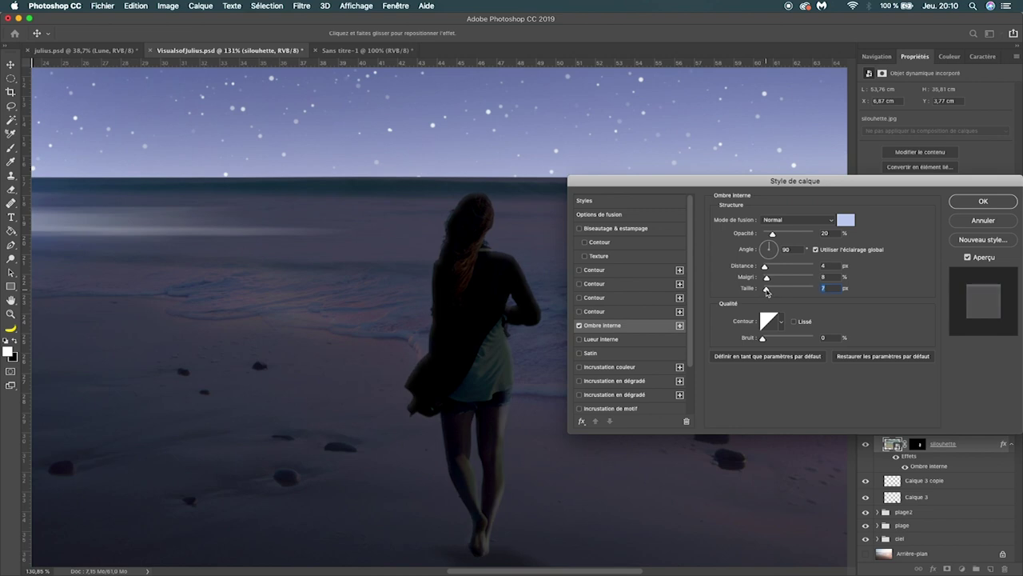
{"action": "type", "text": "5"}
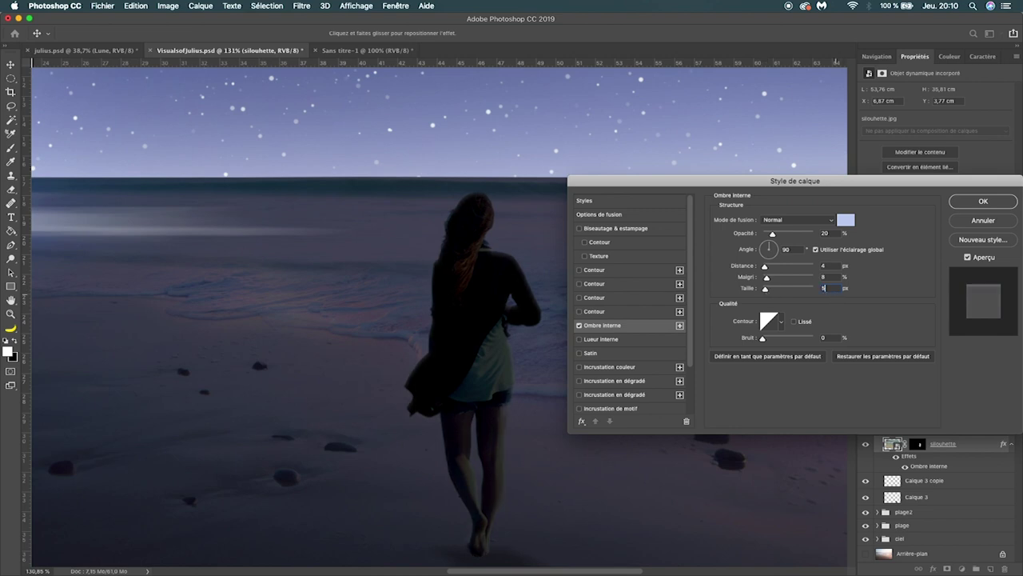
{"action": "mouse_move", "coordinate": [781, 236]}
{"action": "left_mouse_down"}
{"action": "mouse_move", "coordinate": [811, 237]}
{"action": "mouse_move", "coordinate": [781, 239]}
{"action": "left_mouse_up"}
{"action": "left_click", "coordinate": [579, 326]}
{"action": "left_click", "coordinate": [579, 327]}
{"action": "left_click", "coordinate": [977, 203]}
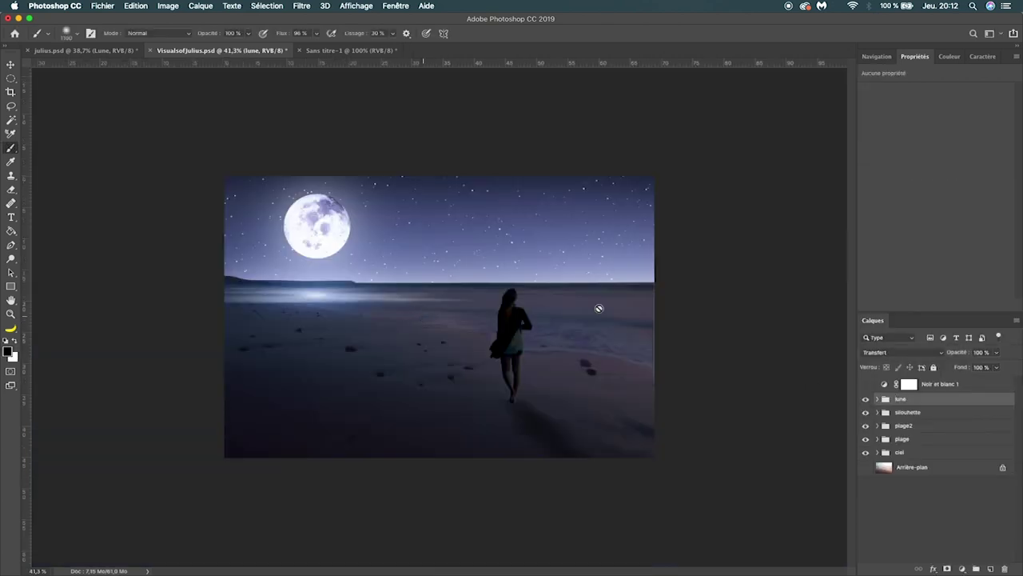
{"action": "left_click", "coordinate": [977, 569]}
{"action": "double_click", "coordinate": [912, 400]}
- Name the group 'light' and add a Curves adjustment lifting midtones and adjusting black and white points
{"action": "type", "text": "light"}
{"action": "key", "text": "Return"}
{"action": "left_click", "coordinate": [961, 569]}
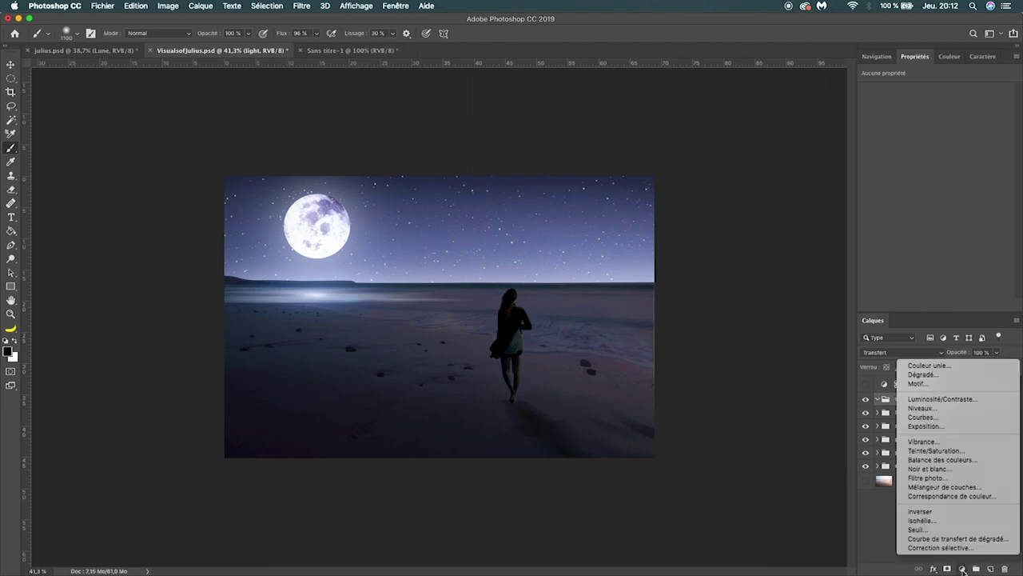
{"action": "left_click", "coordinate": [922, 417]}
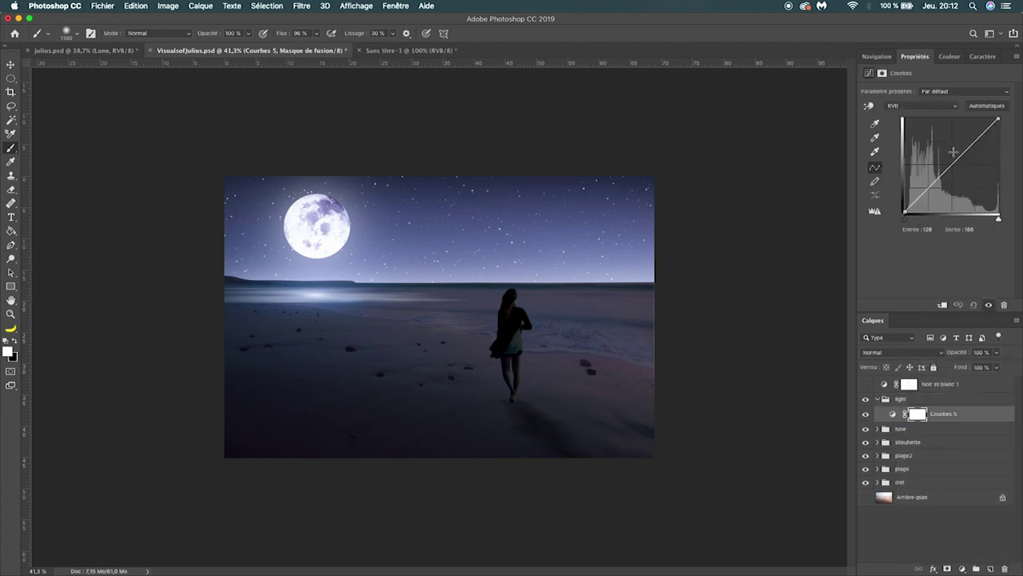
{"action": "left_click_drag", "start_coordinate": [954, 161], "coordinate": [955, 154]}
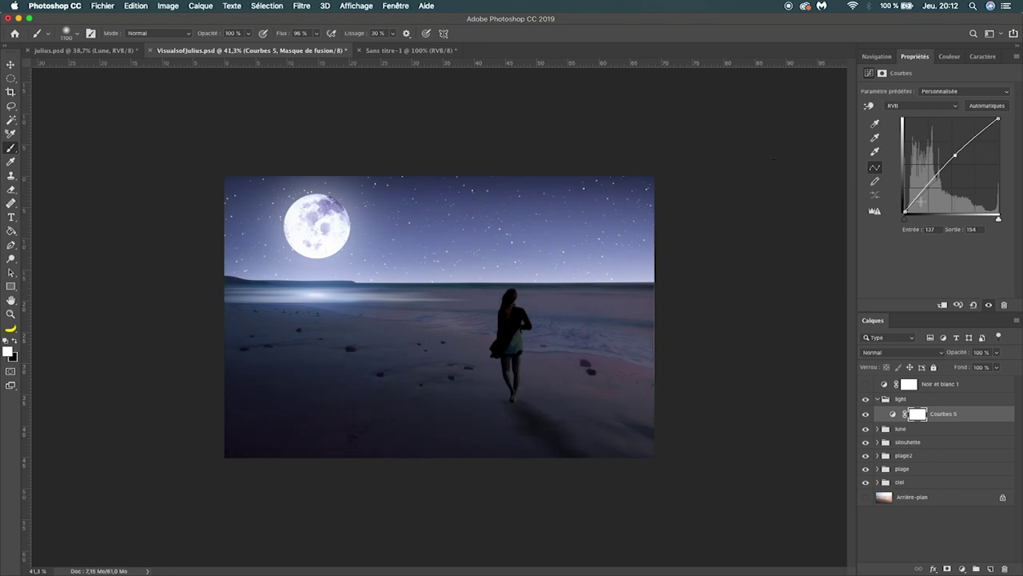
{"action": "left_click_drag", "start_coordinate": [905, 213], "coordinate": [908, 213]}
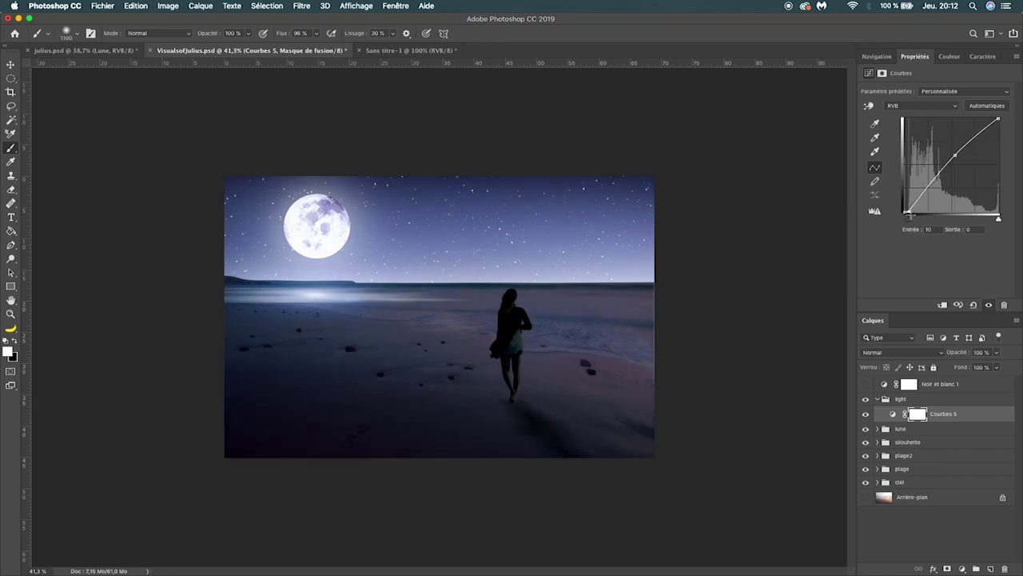
{"action": "left_click_drag", "start_coordinate": [998, 116], "coordinate": [1000, 120]}
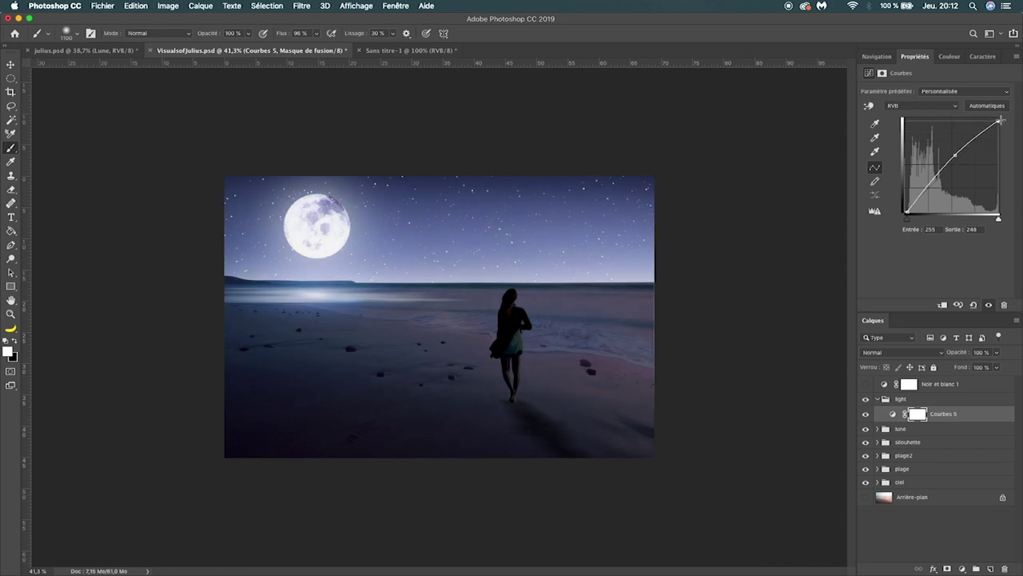
- On the Curves blue channel, pull the midtones down slightly and lift the black point
{"action": "left_click", "coordinate": [919, 106]}
{"action": "left_click", "coordinate": [915, 129]}
{"action": "left_click_drag", "start_coordinate": [946, 168], "coordinate": [945, 170]}
{"action": "left_click_drag", "start_coordinate": [906, 212], "coordinate": [903, 221]}
{"action": "left_click", "coordinate": [961, 569]}
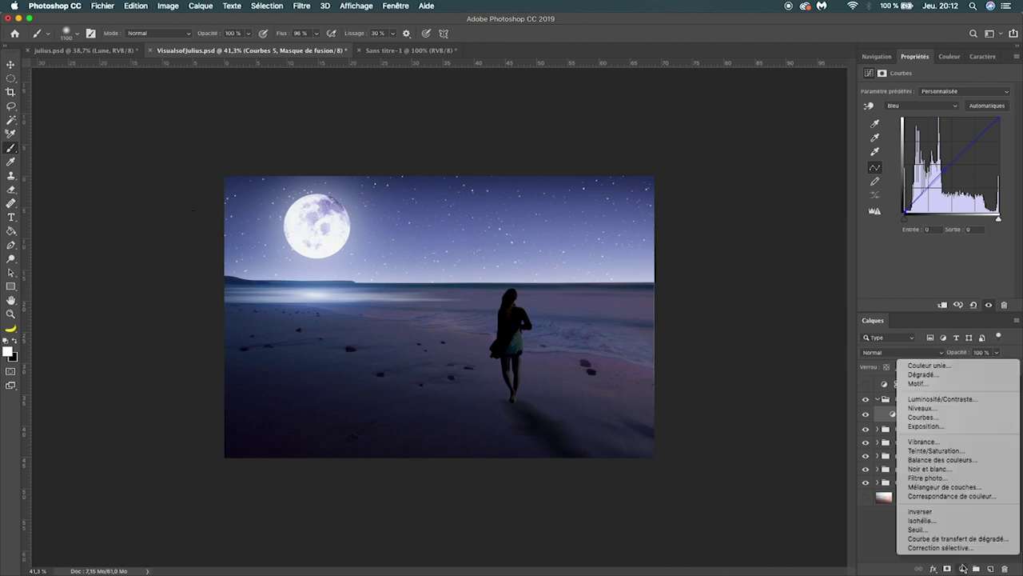
- Add Color Balance, Hue/Saturation and Levels adjustments, with Levels midtones at 0.86
{"action": "left_click", "coordinate": [935, 460]}
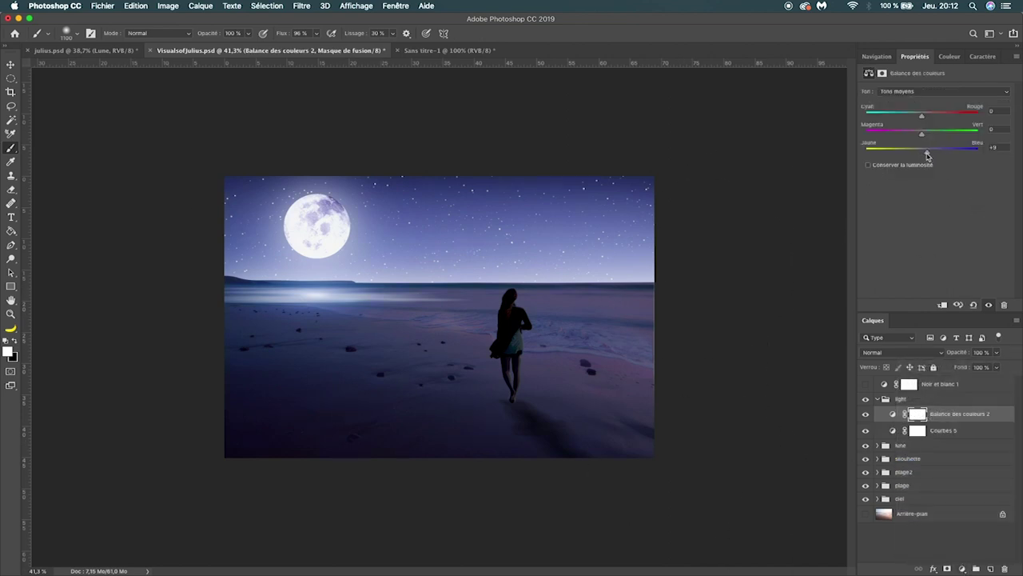
{"action": "left_click", "coordinate": [962, 568]}
{"action": "left_click", "coordinate": [935, 453]}
{"action": "left_click", "coordinate": [962, 568]}
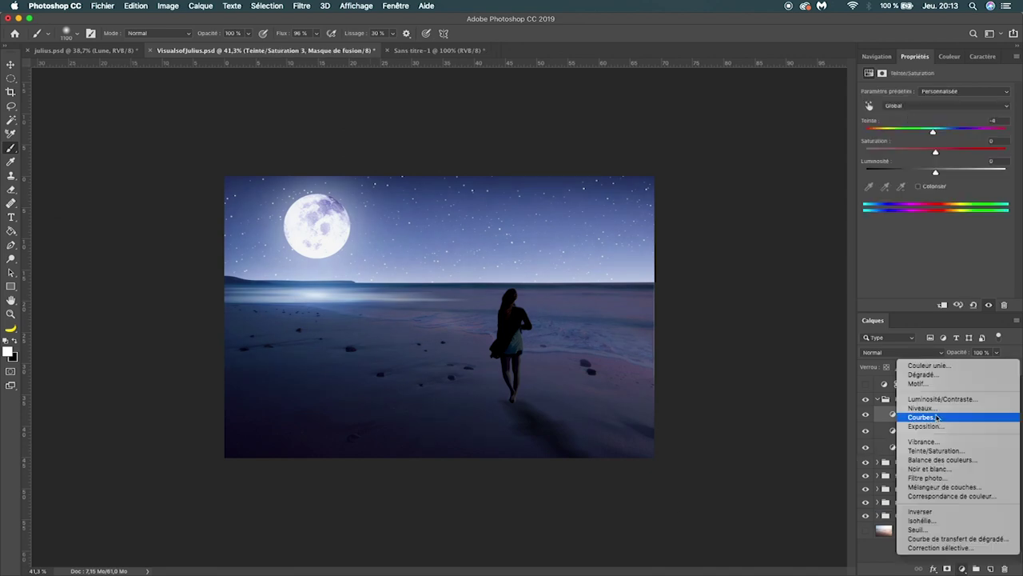
{"action": "left_click", "coordinate": [936, 411]}
{"action": "left_click_drag", "start_coordinate": [943, 171], "coordinate": [951, 172]}
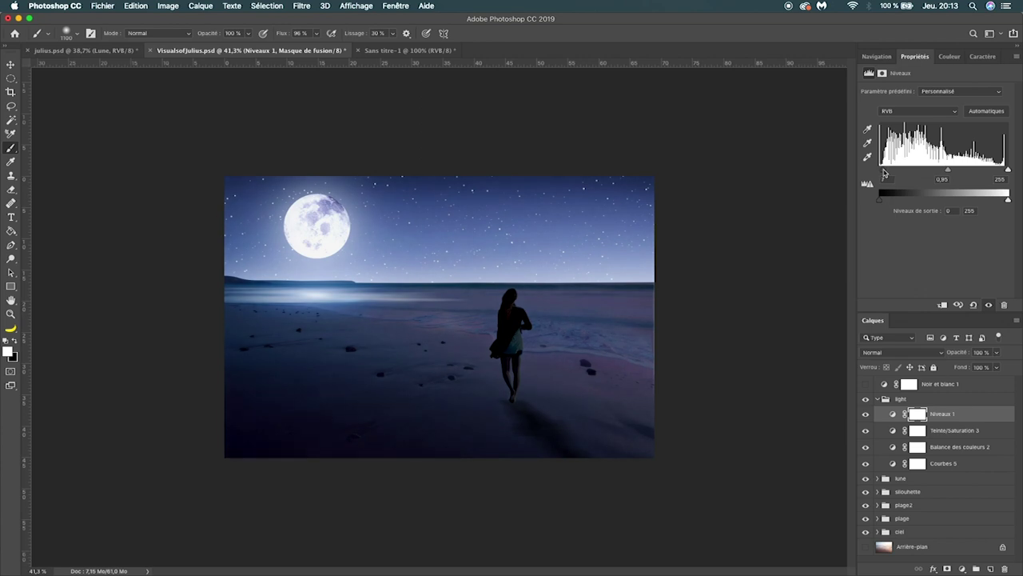
- Toggle the light group's visibility to compare before and after, then collapse it
{"action": "left_click", "coordinate": [864, 399]}
{"action": "left_click", "coordinate": [864, 399]}
{"action": "left_click", "coordinate": [864, 399]}
{"action": "left_click", "coordinate": [864, 400]}
{"action": "left_click", "coordinate": [879, 399]}
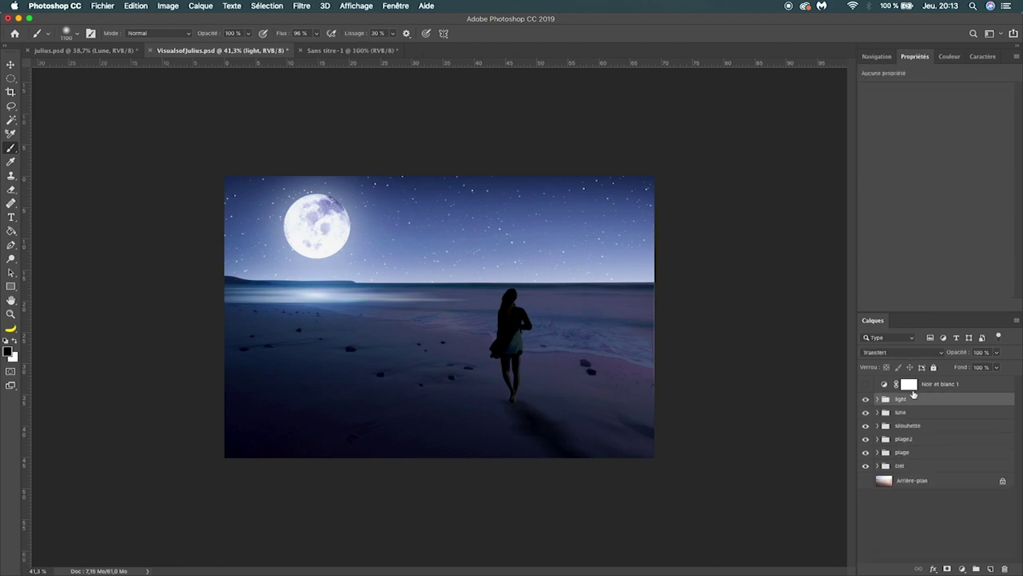
- Stamp all visible layers into a new Calque 6 and convert it to a smart object
{"action": "left_click_drag", "start_coordinate": [913, 393], "coordinate": [917, 386]}
{"action": "key", "text": "super+alt+shift+e"}
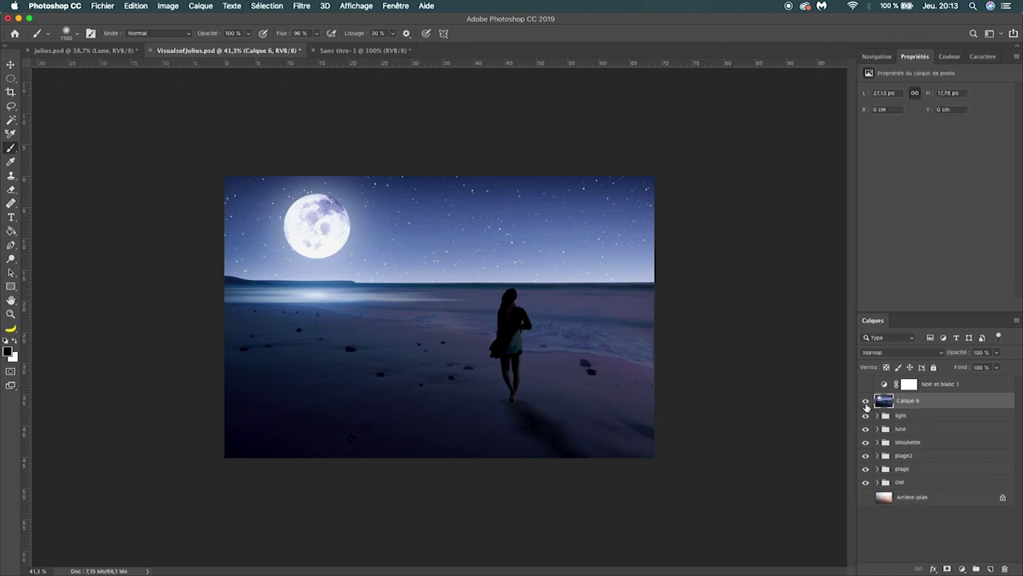
{"action": "right_click", "coordinate": [944, 404]}
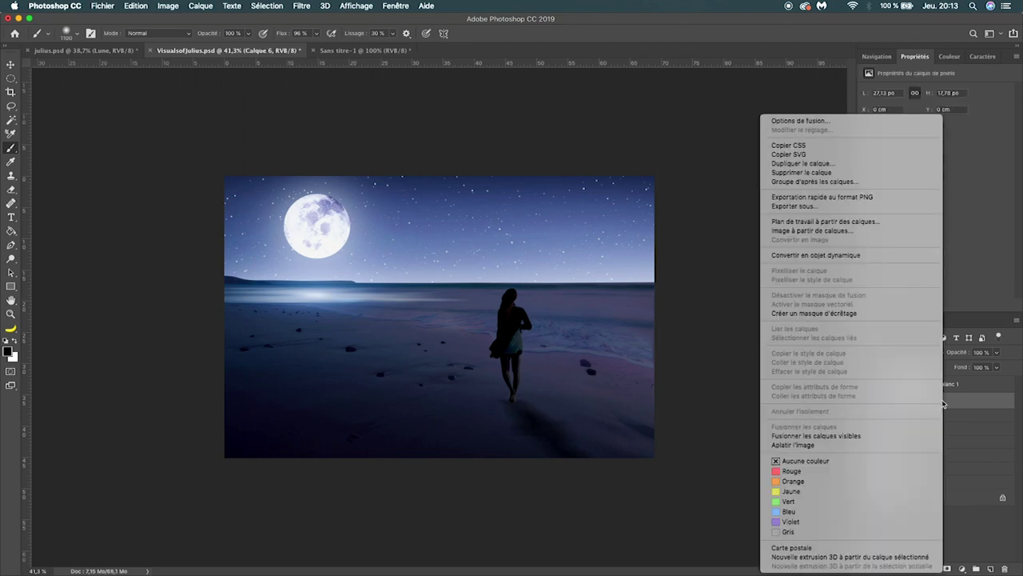
{"action": "left_click", "coordinate": [816, 255]}
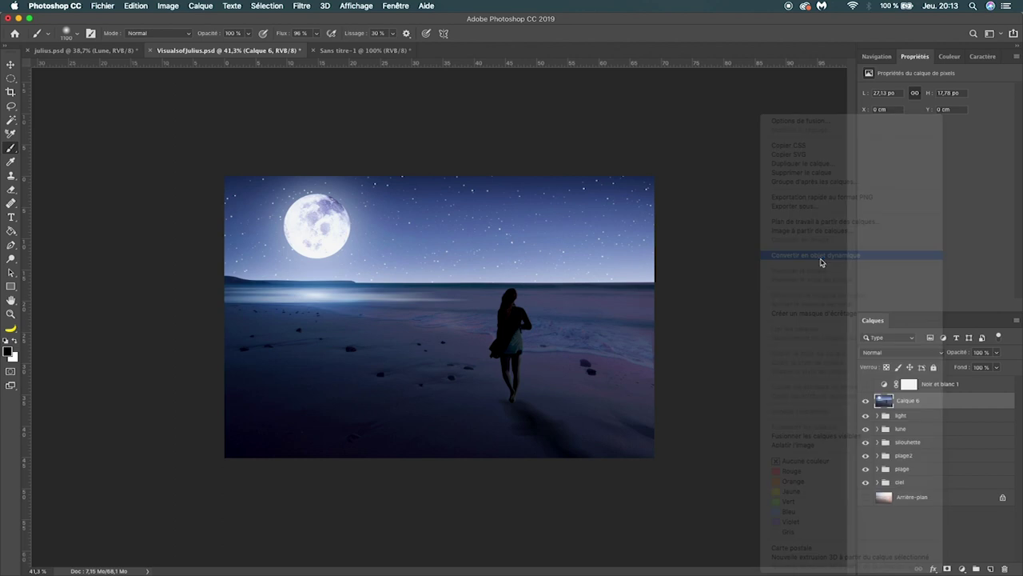
- Draw a Camera Raw radial filter around the moon and reset its adjustments to zero
{"action": "left_click", "coordinate": [302, 6]}
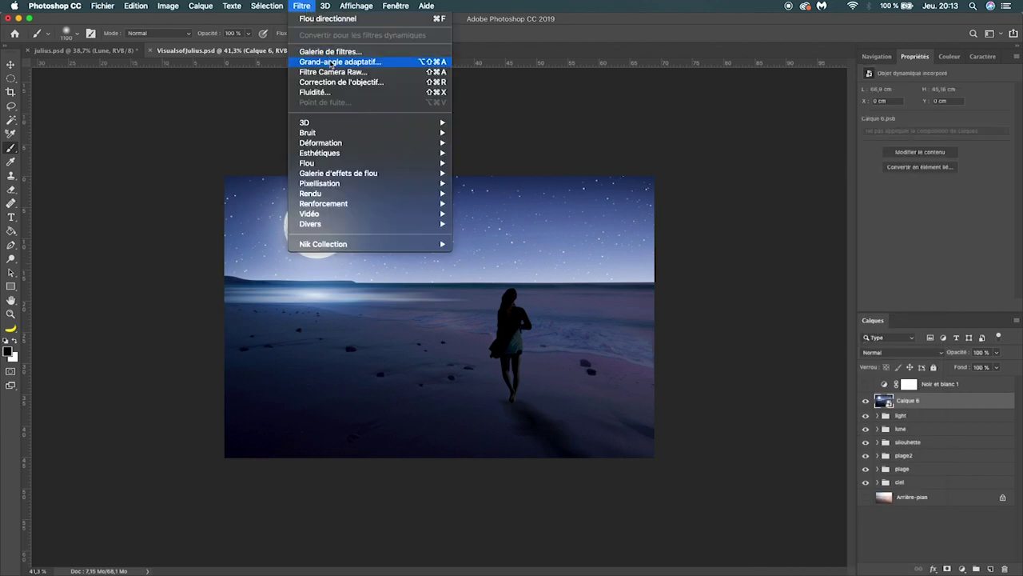
{"action": "left_click", "coordinate": [330, 74]}
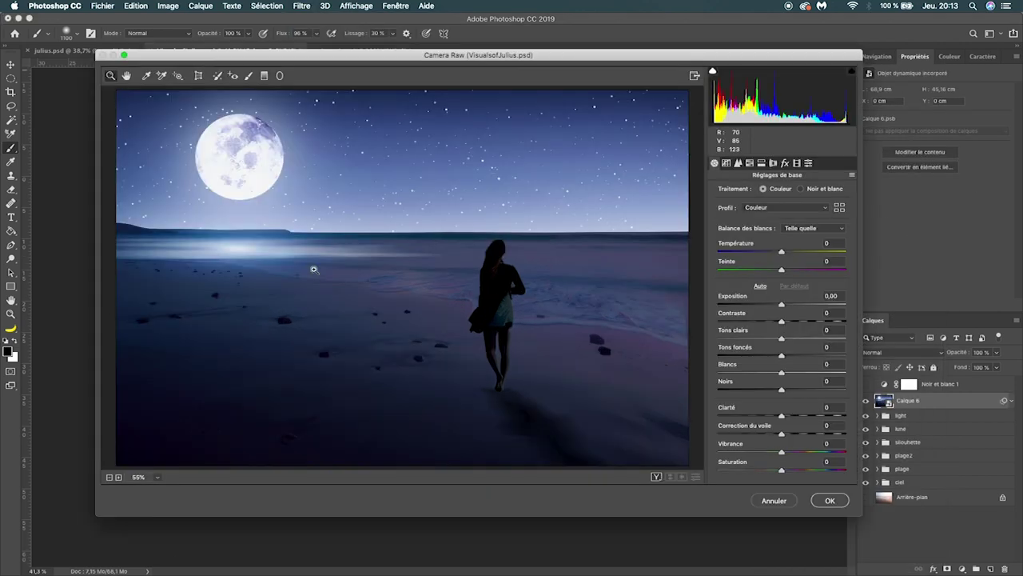
{"action": "left_click", "coordinate": [279, 76]}
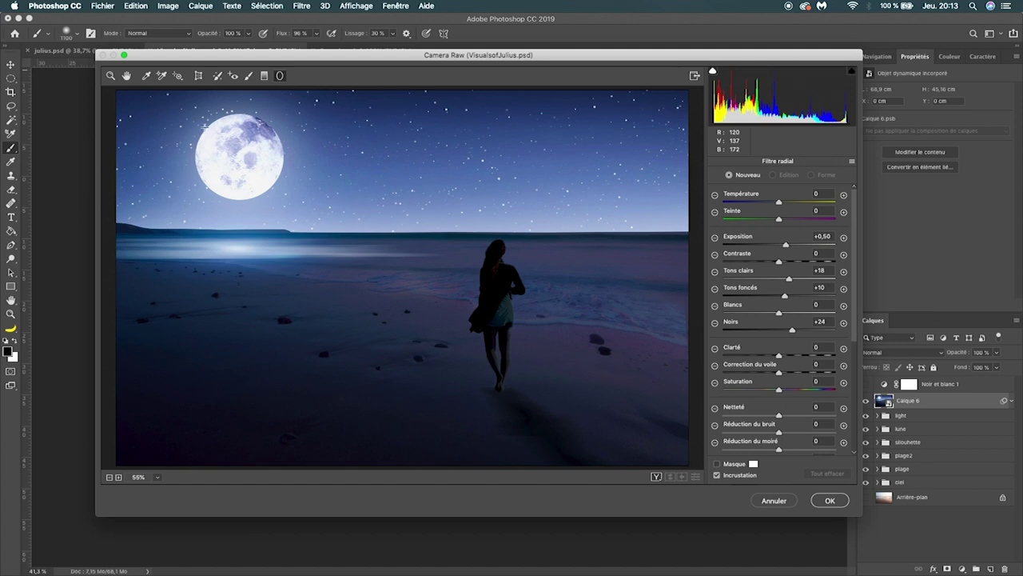
{"action": "left_click_drag", "start_coordinate": [234, 158], "coordinate": [417, 281]}
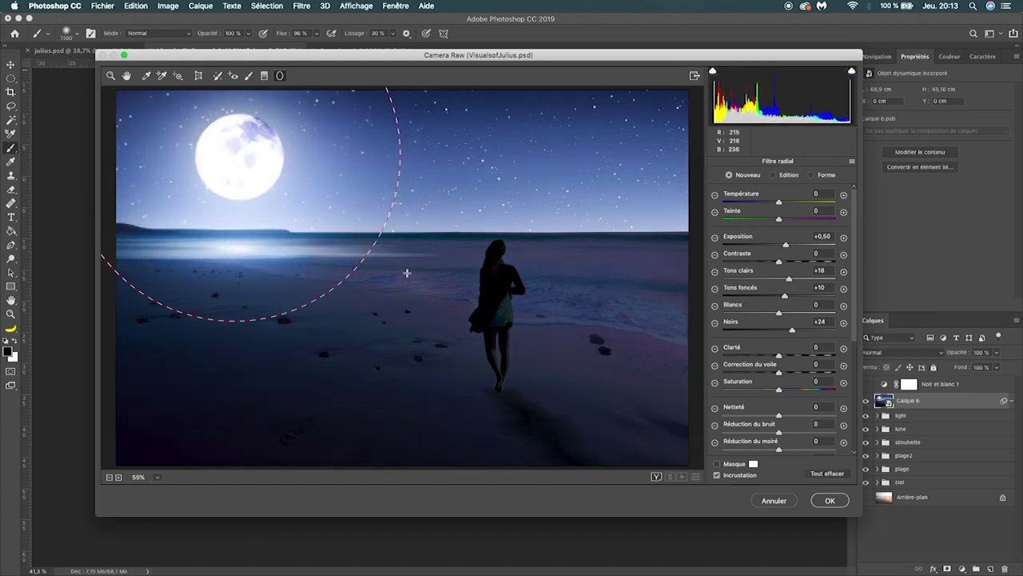
{"action": "right_click", "coordinate": [273, 165]}
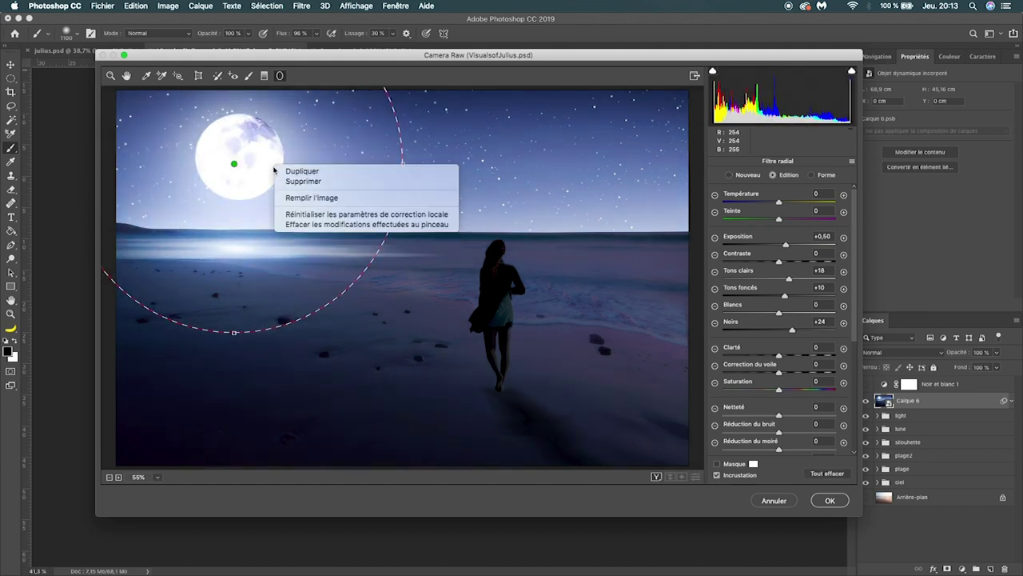
{"action": "left_click", "coordinate": [318, 214]}
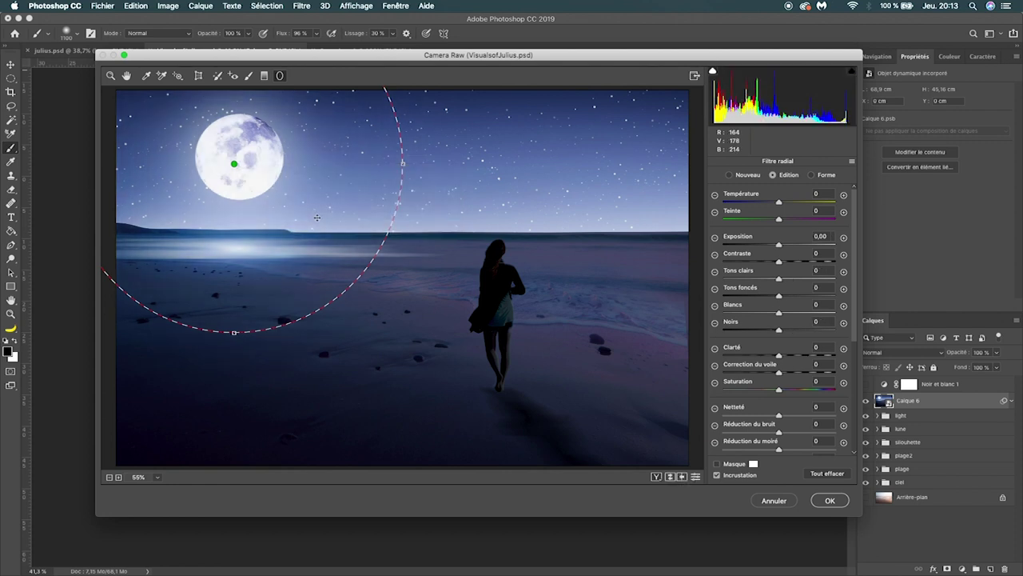
- Set the radial filter to Exposure +0.20 and Contrast +10 and apply it
{"action": "left_click", "coordinate": [781, 248]}
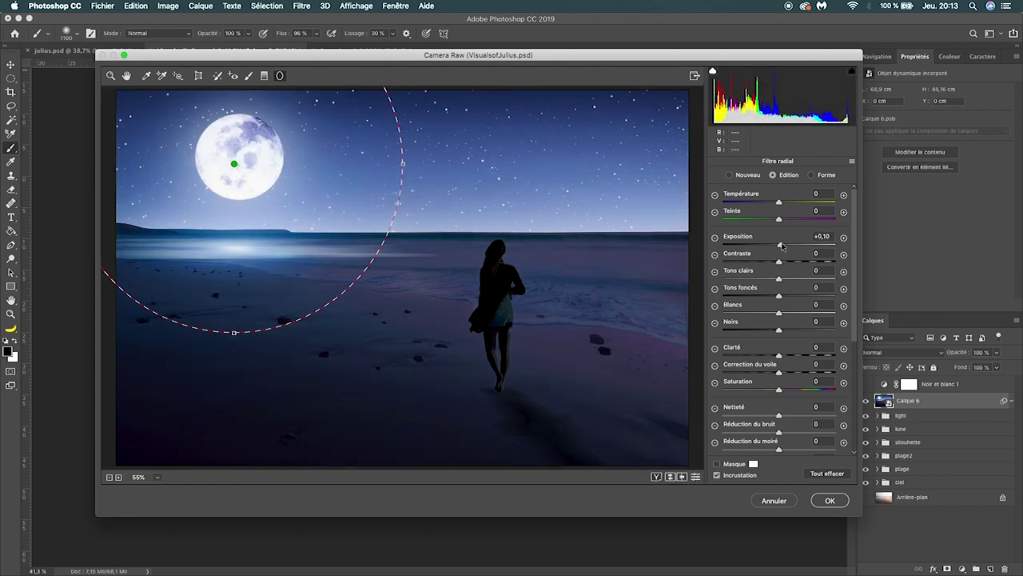
{"action": "mouse_move", "coordinate": [779, 262]}
{"action": "left_mouse_down"}
{"action": "mouse_move", "coordinate": [770, 262]}
{"action": "mouse_move", "coordinate": [787, 263]}
{"action": "left_mouse_up"}
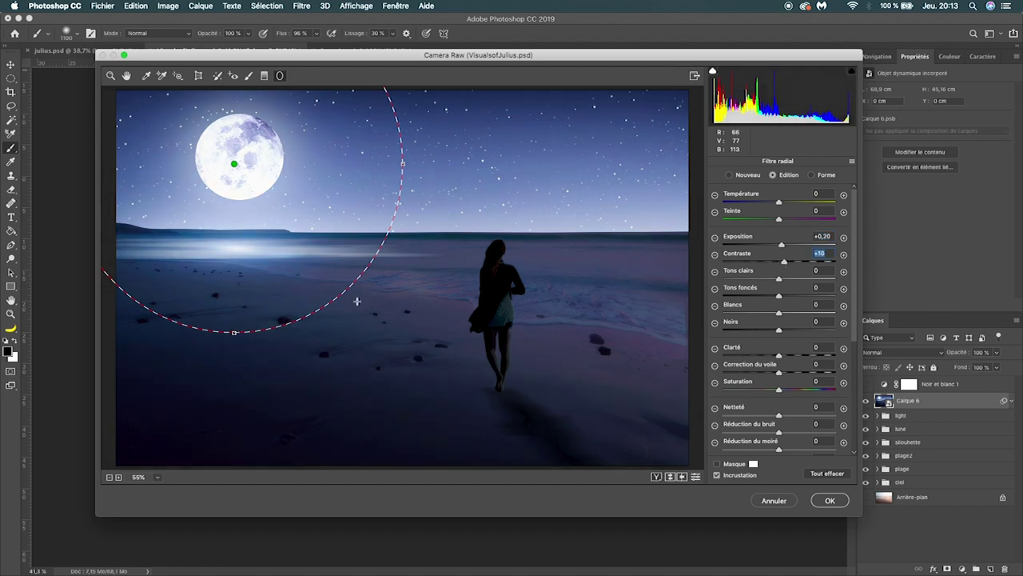
{"action": "left_click", "coordinate": [829, 501]}
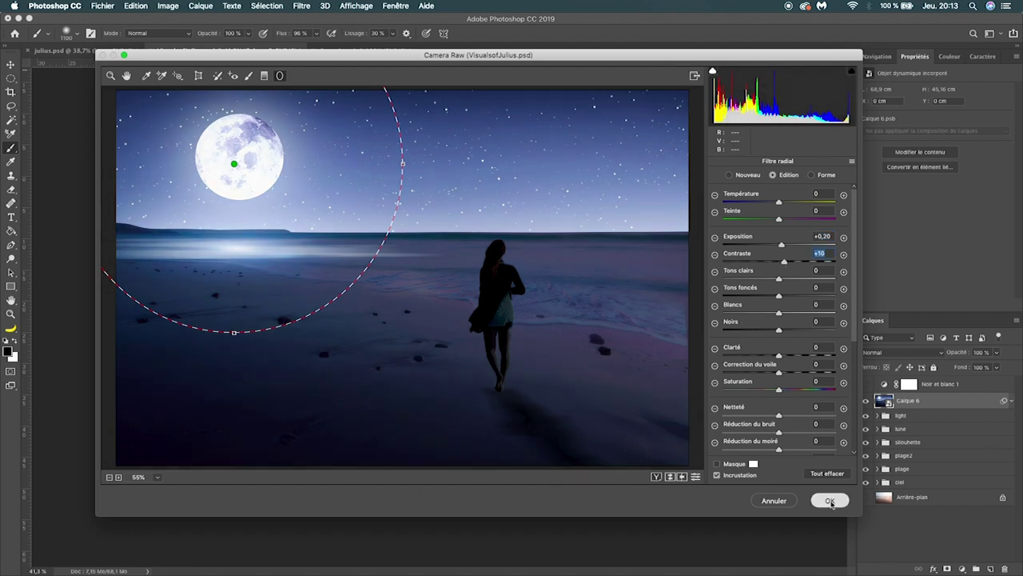
{"action": "left_click", "coordinate": [302, 6]}
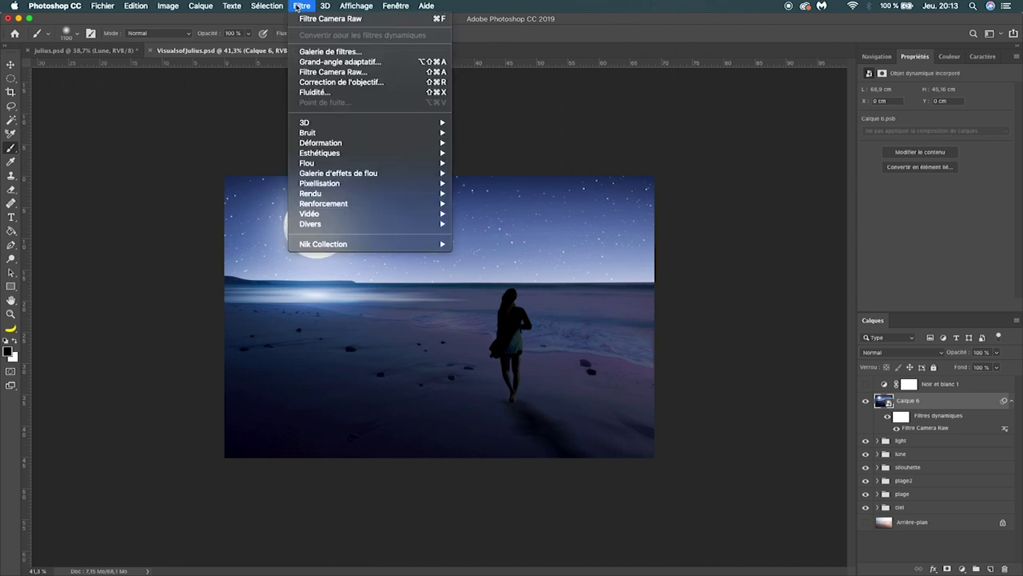
{"action": "left_click", "coordinate": [318, 72]}
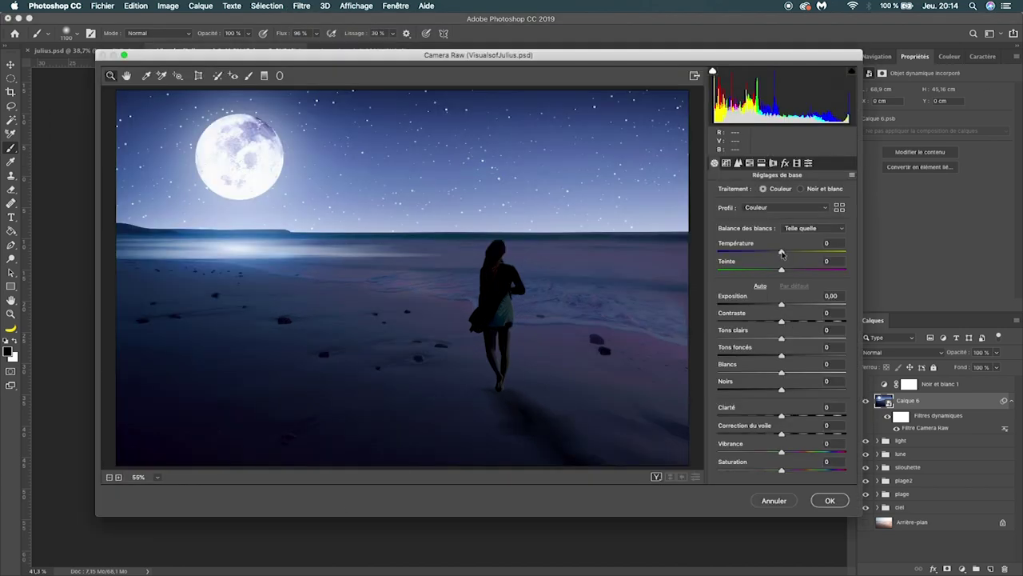
- Grade with Temperature -8, Contrast +11, Highlights +6 and blue primary hue -3 in Camera Raw
{"action": "left_click_drag", "start_coordinate": [782, 254], "coordinate": [777, 254]}
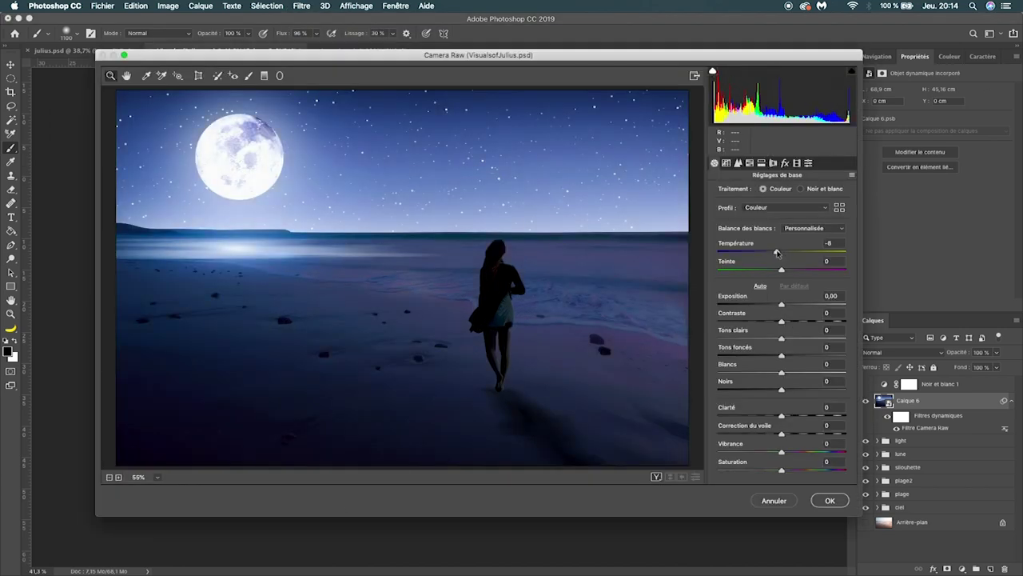
{"action": "left_click", "coordinate": [776, 253]}
{"action": "mouse_move", "coordinate": [782, 322]}
{"action": "left_mouse_down"}
{"action": "mouse_move", "coordinate": [785, 339]}
{"action": "mouse_move", "coordinate": [745, 347]}
{"action": "mouse_move", "coordinate": [787, 342]}
{"action": "left_mouse_up"}
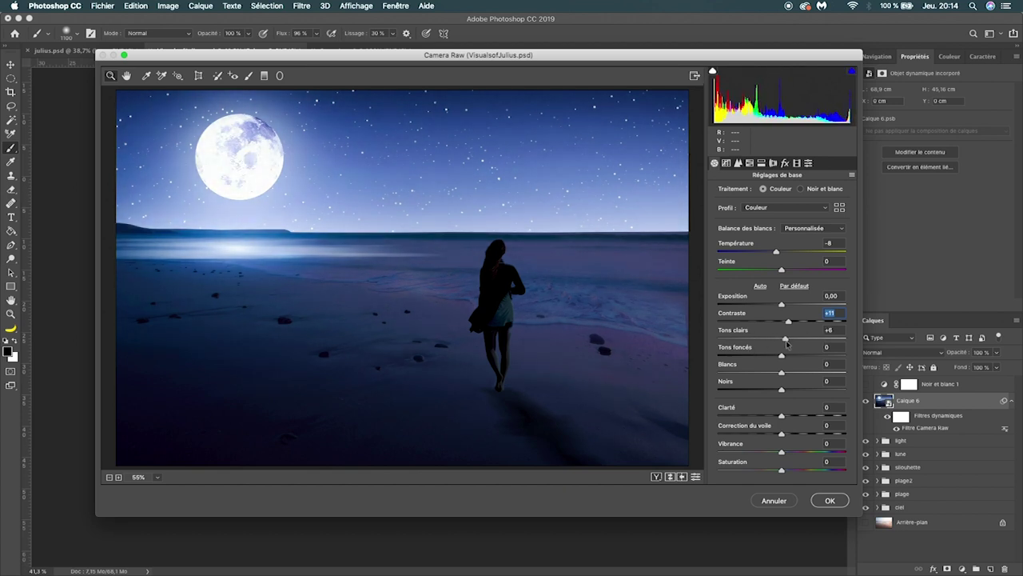
{"action": "left_click", "coordinate": [796, 163]}
{"action": "left_click_drag", "start_coordinate": [781, 370], "coordinate": [779, 370]}
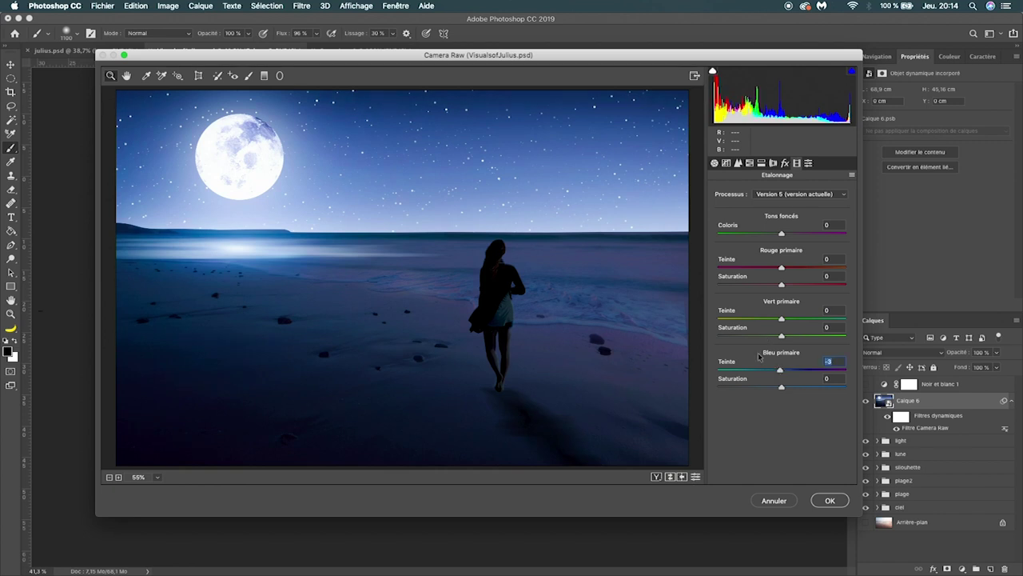
{"action": "left_click", "coordinate": [830, 501]}
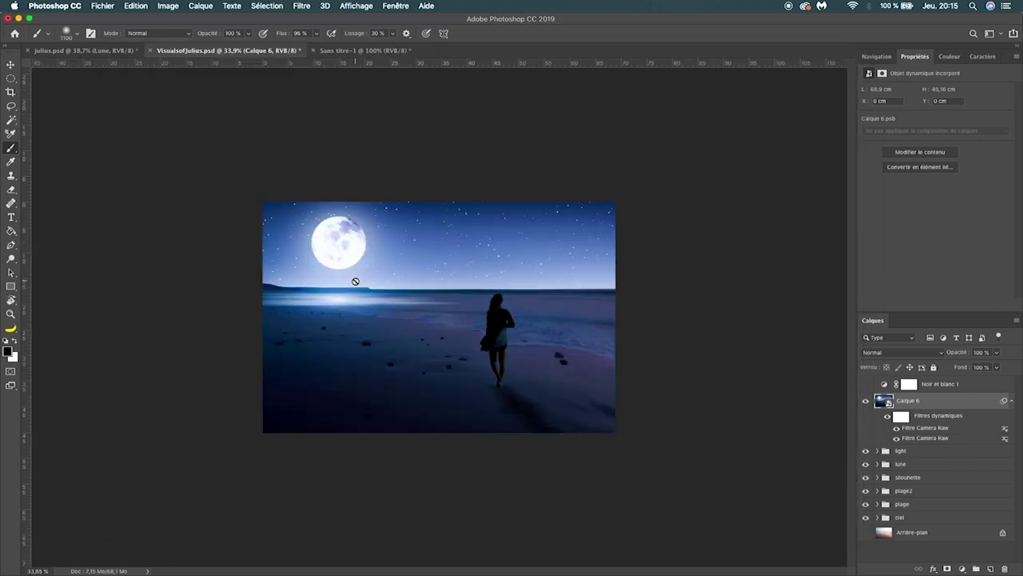
{"action": "left_click", "coordinate": [309, 8]}
{"action": "mouse_move", "coordinate": [338, 173]}
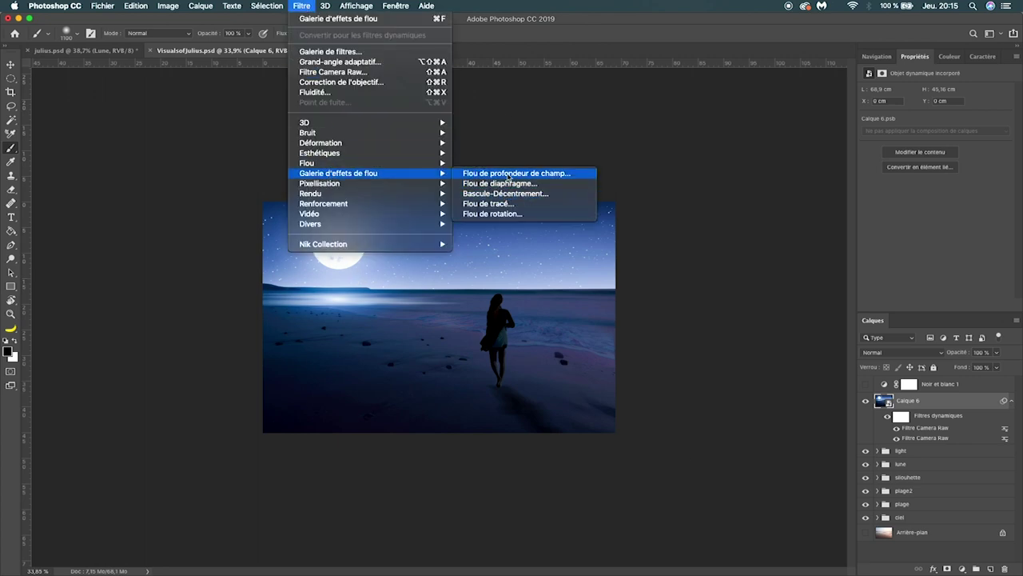
- Add a 9 px Iris Blur, stretching its ellipse wider and taller to keep the scene's centre sharp
{"action": "left_click", "coordinate": [497, 186]}
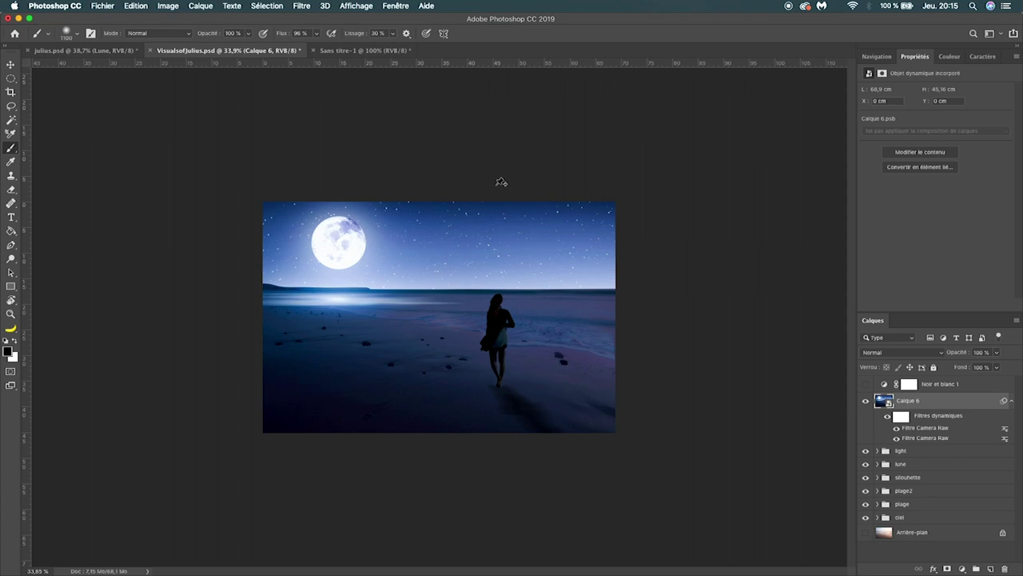
{"action": "left_click_drag", "start_coordinate": [303, 317], "coordinate": [228, 319]}
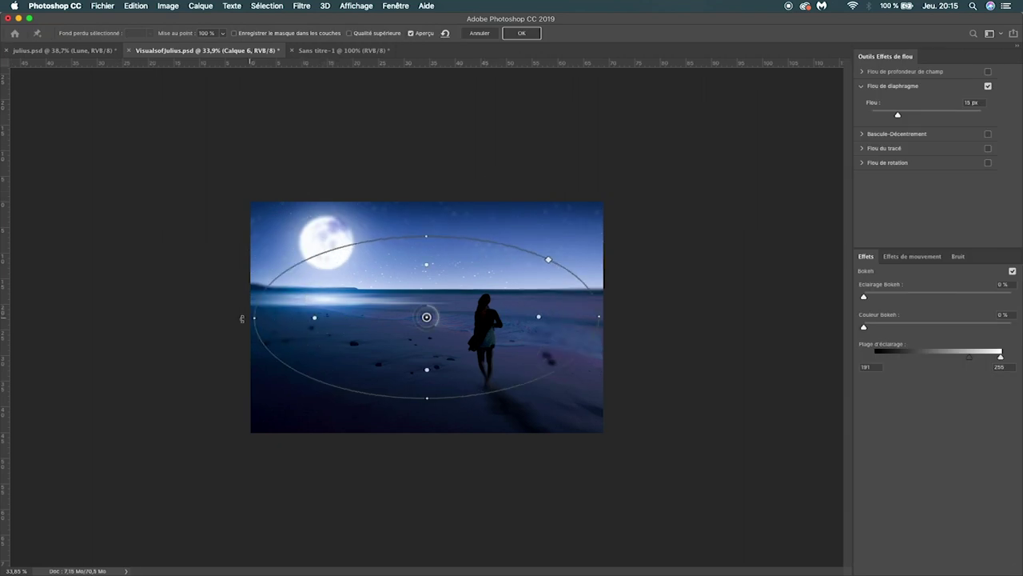
{"action": "left_click_drag", "start_coordinate": [425, 237], "coordinate": [427, 219]}
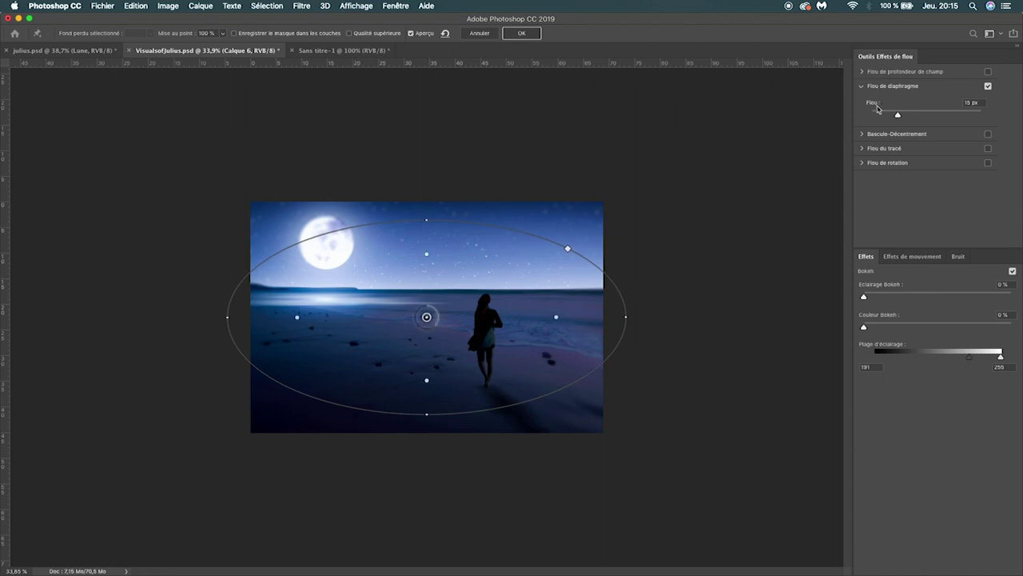
{"action": "left_click_drag", "start_coordinate": [899, 116], "coordinate": [892, 116]}
{"action": "left_click", "coordinate": [519, 36]}
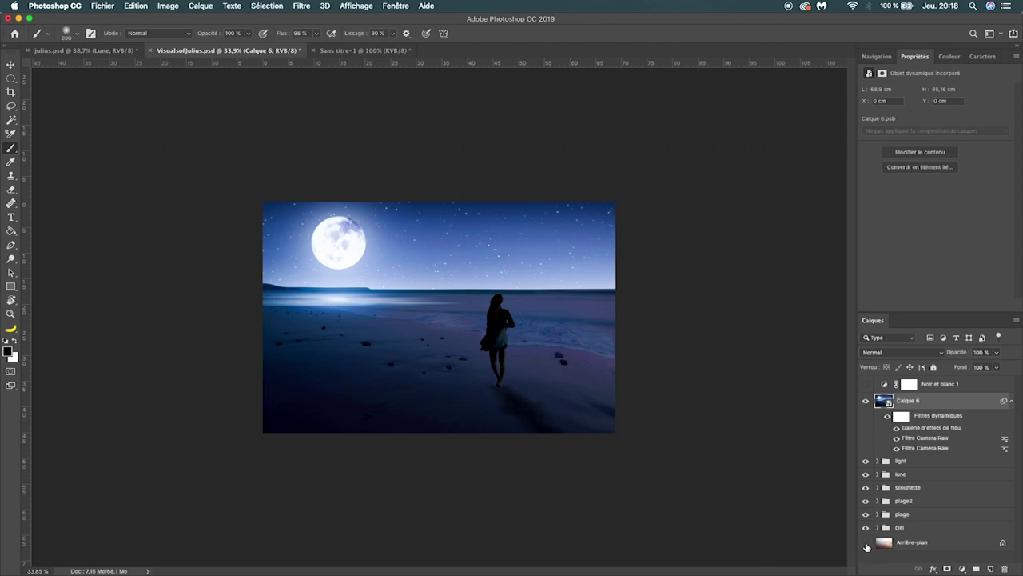
{"action": "left_click", "coordinate": [866, 544], "text": "alt"}
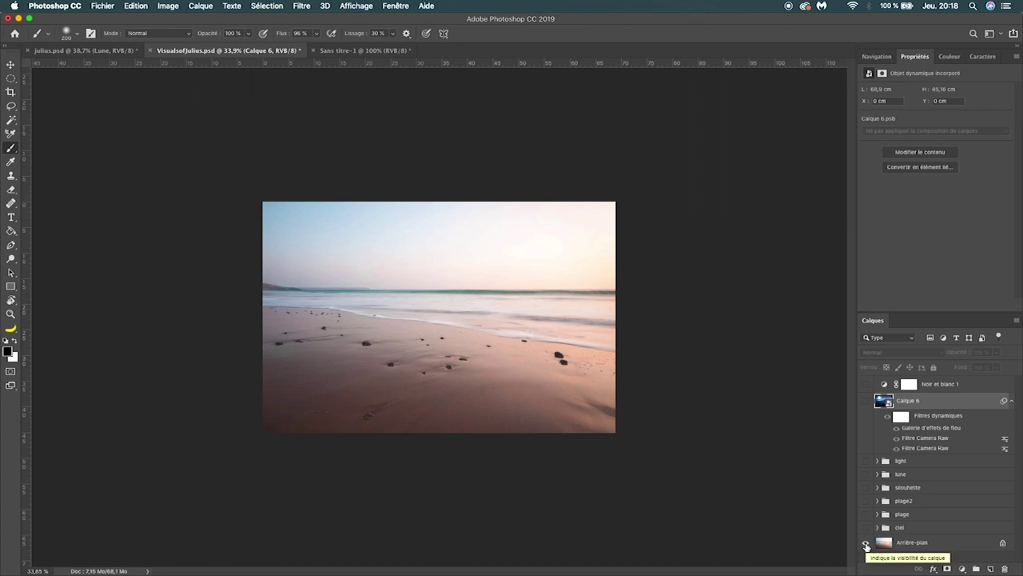
{"action": "left_click", "coordinate": [866, 544], "text": "alt"}
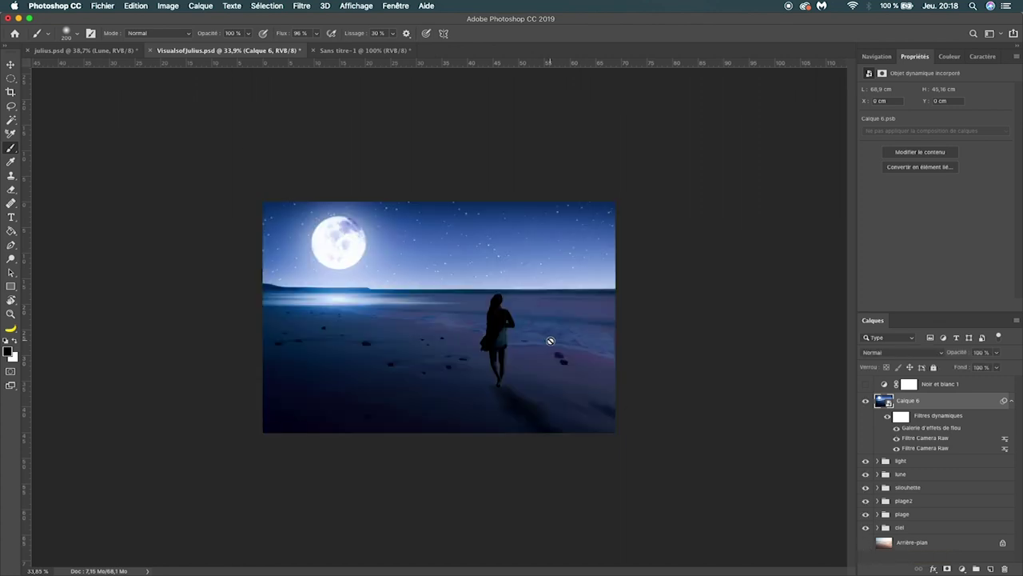
{"action": "left_click", "coordinate": [866, 515], "text": "alt"}
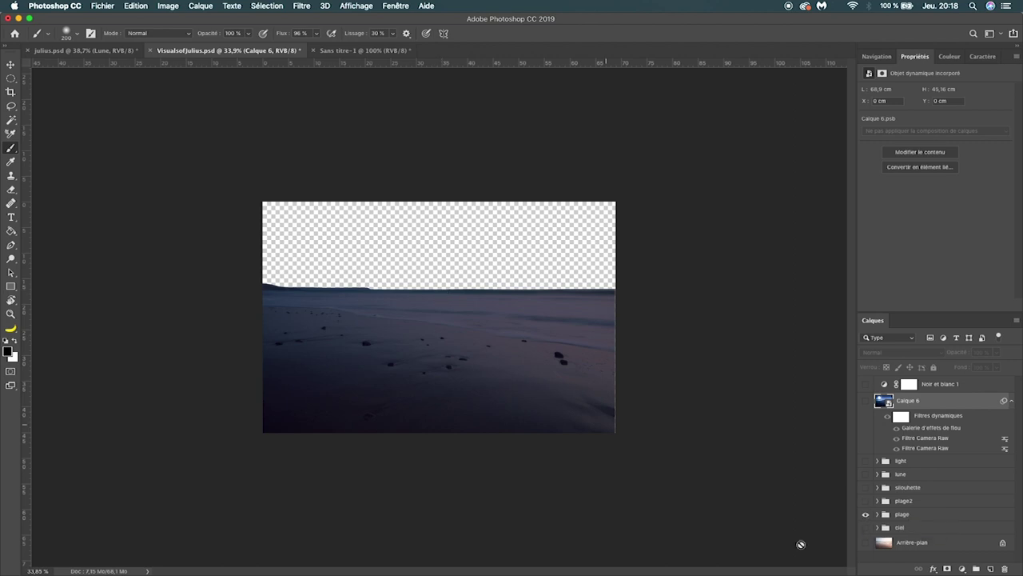
{"action": "left_click", "coordinate": [865, 528]}
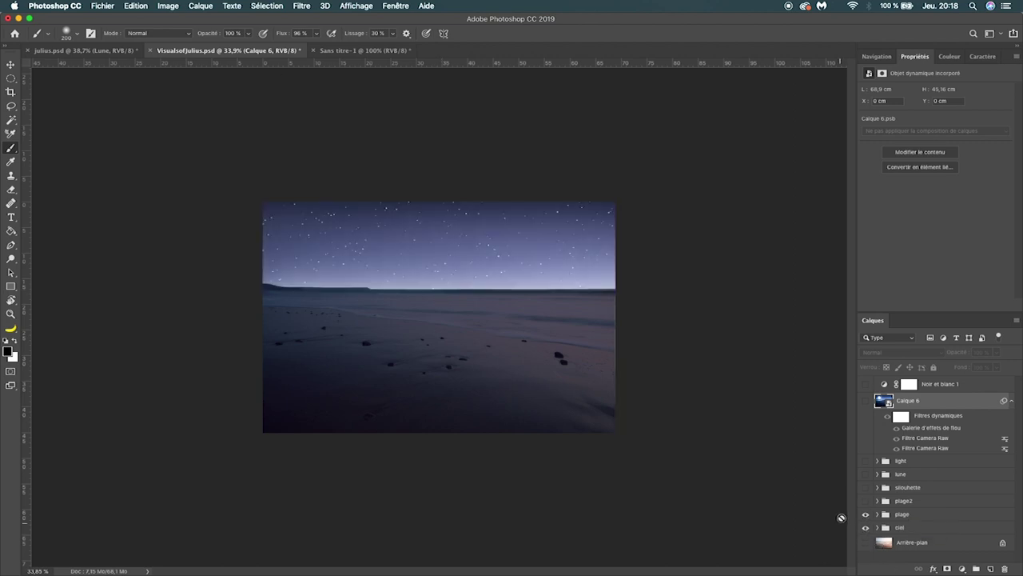
{"action": "left_click", "coordinate": [865, 501]}
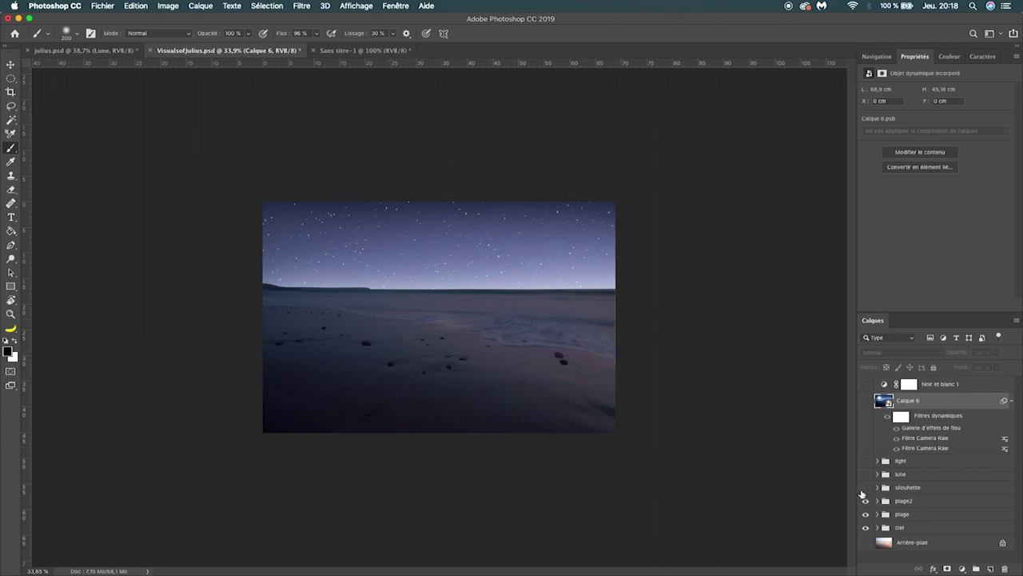
{"action": "left_click", "coordinate": [865, 487]}
{"action": "left_click", "coordinate": [866, 474]}
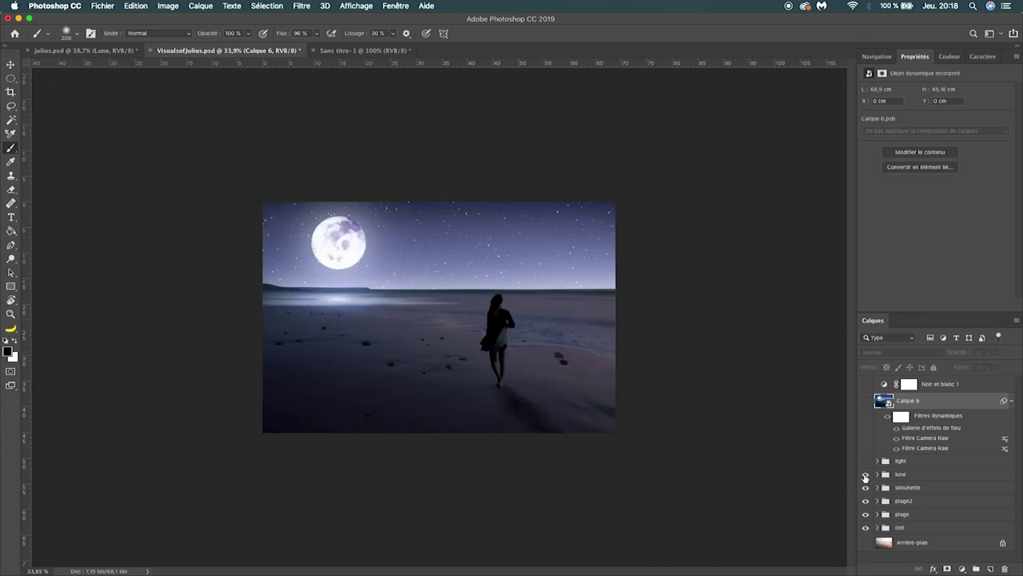
{"action": "left_click", "coordinate": [866, 461]}
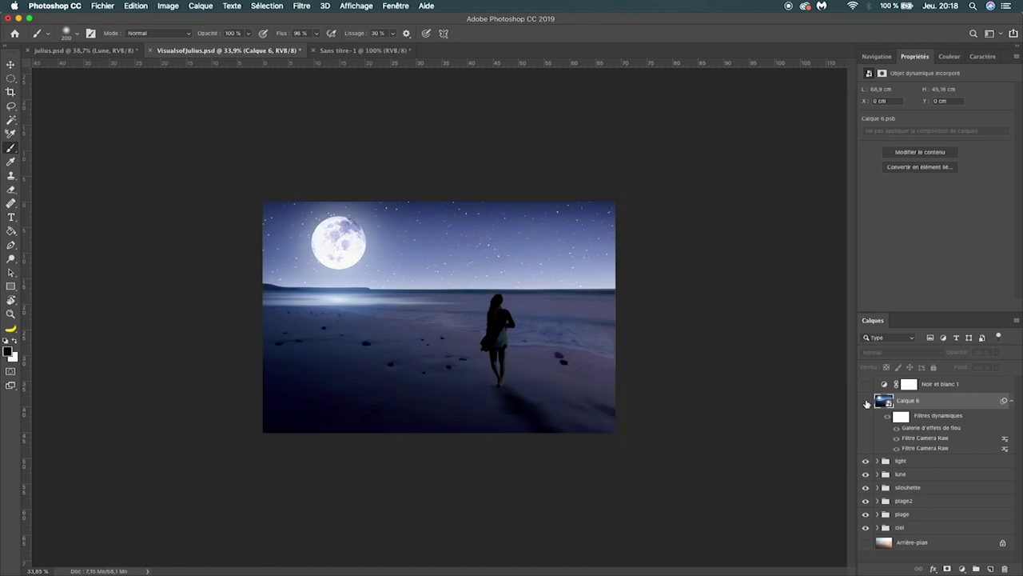
{"action": "left_click", "coordinate": [865, 401]}
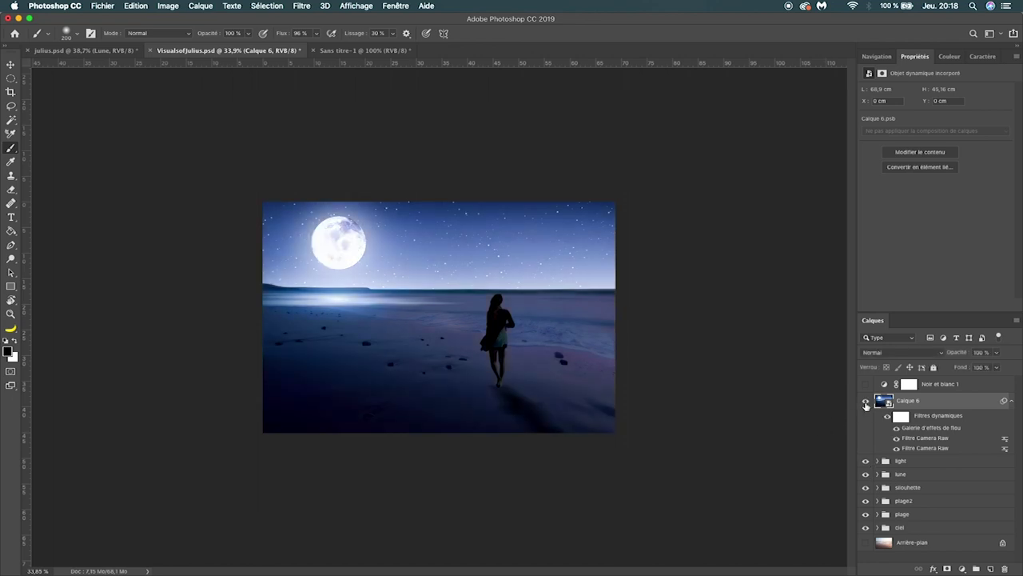